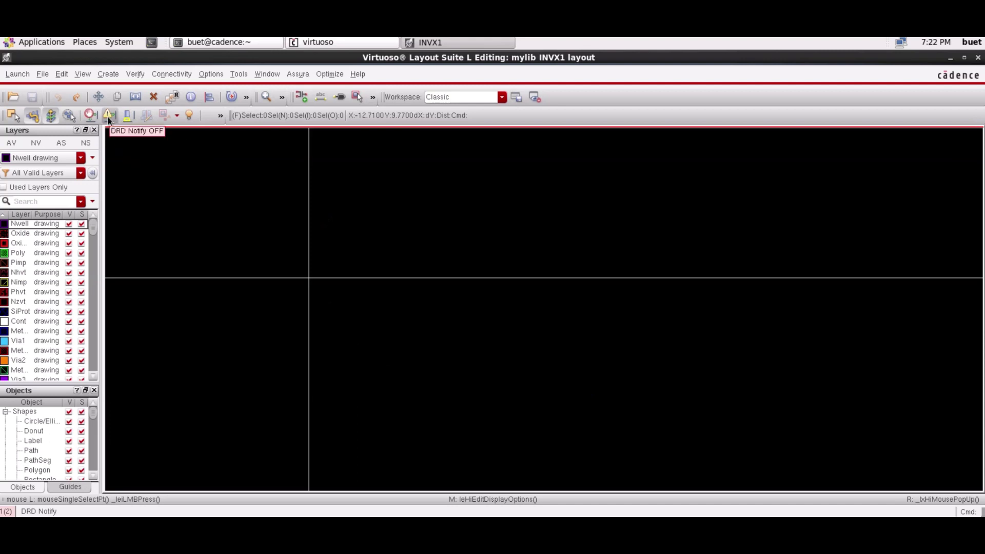
# Step: Turn on DRD Notify and make Cont drawing the active layer
pyautogui.click(108, 116)
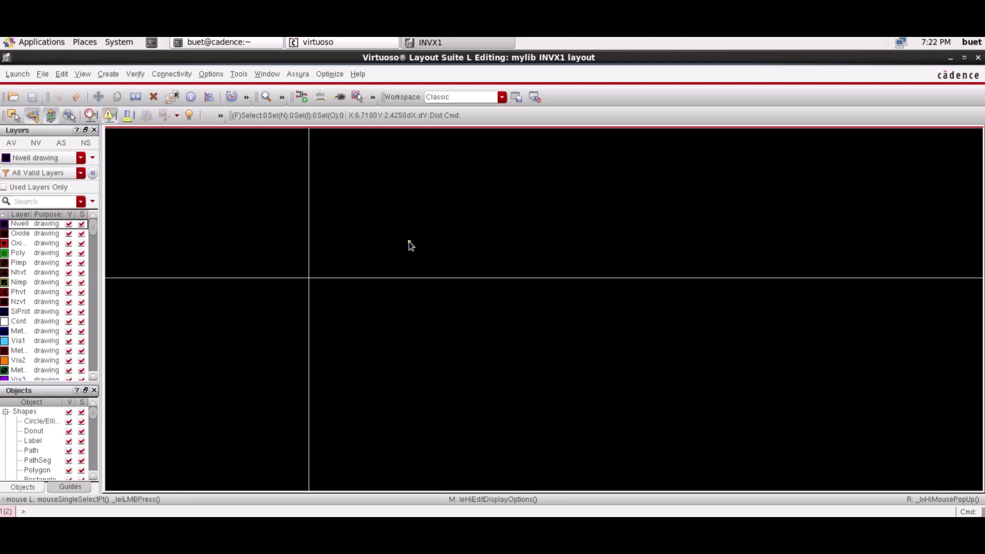
pyautogui.click(39, 198)
pyautogui.write('cont')
pyautogui.press('Return')
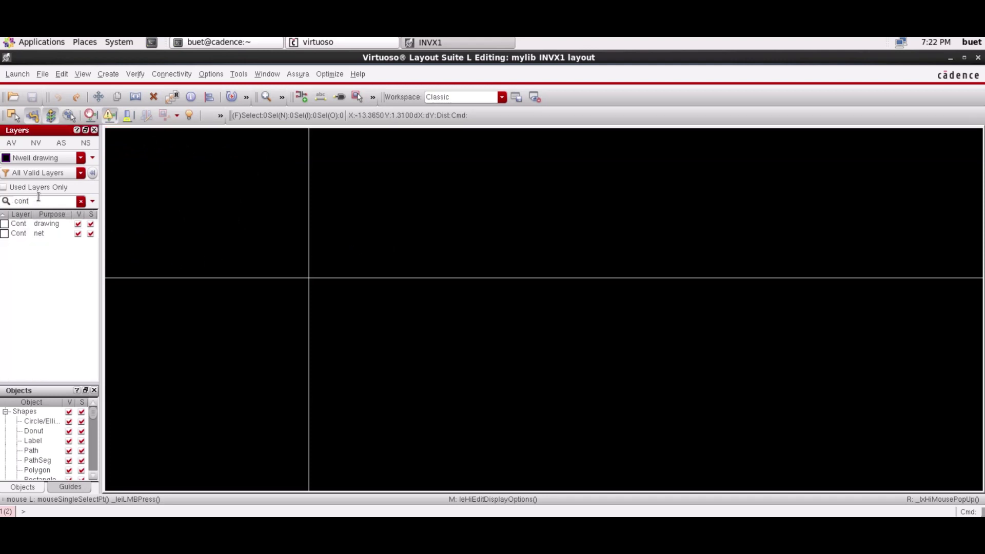
pyautogui.click(24, 223)
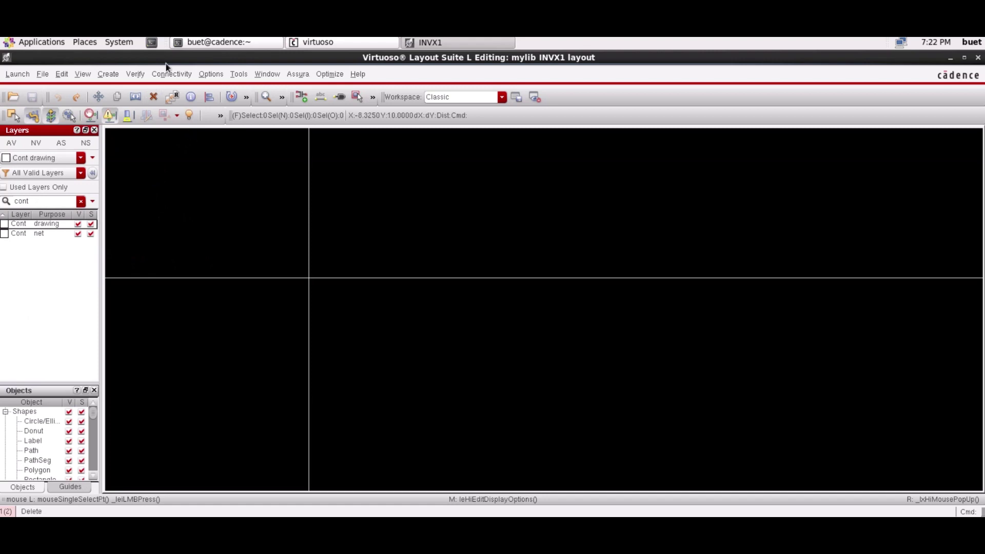
# Step: Draw a Cont rectangle about 2.73 wide and 1.58 high in the quadrant above and right of the origin
pyautogui.click(108, 74)
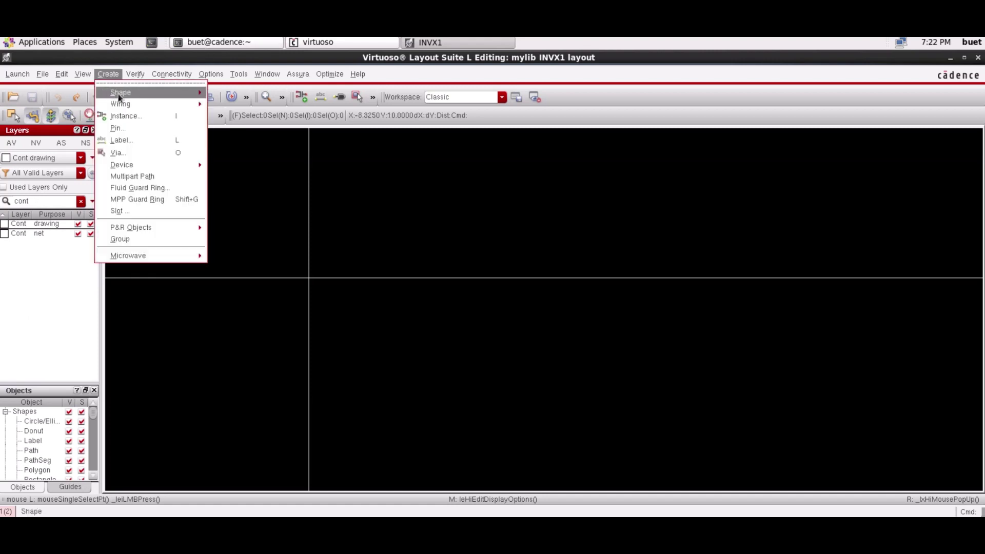
pyautogui.moveTo(120, 93)
pyautogui.click(227, 100)
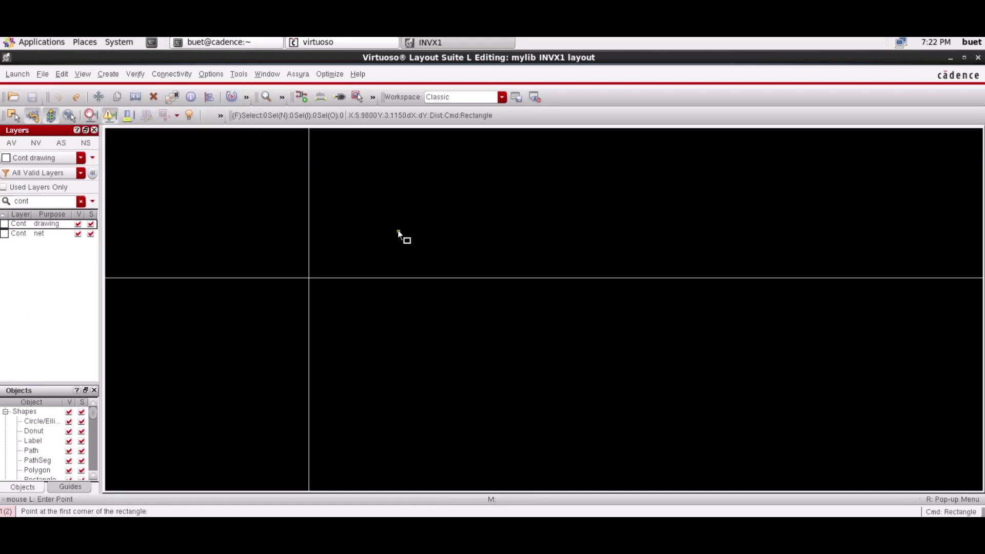
pyautogui.click(361, 191)
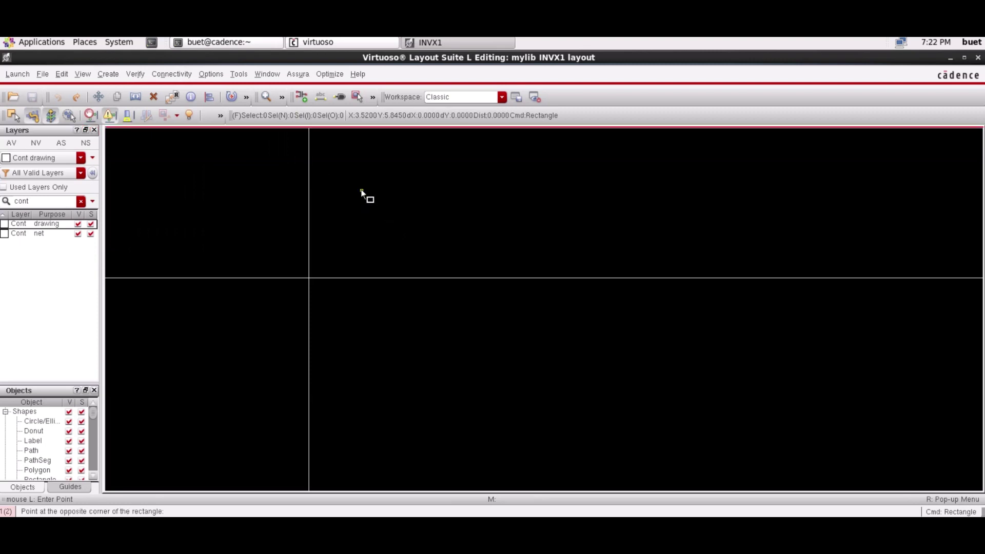
pyautogui.click(402, 214)
pyautogui.press('Escape')
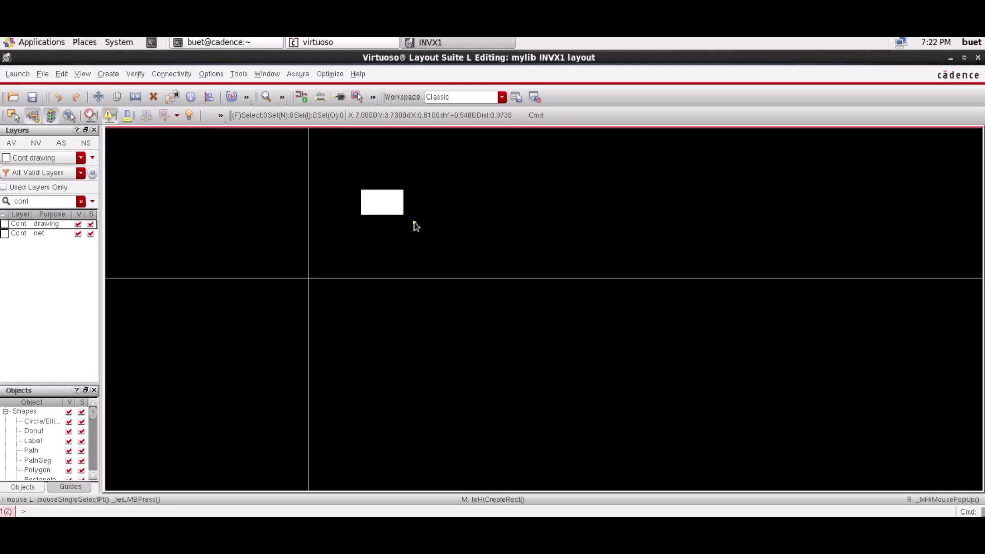
# Step: Set the Cont rectangle's width and height to 0.12 each in its properties
pyautogui.click(378, 200)
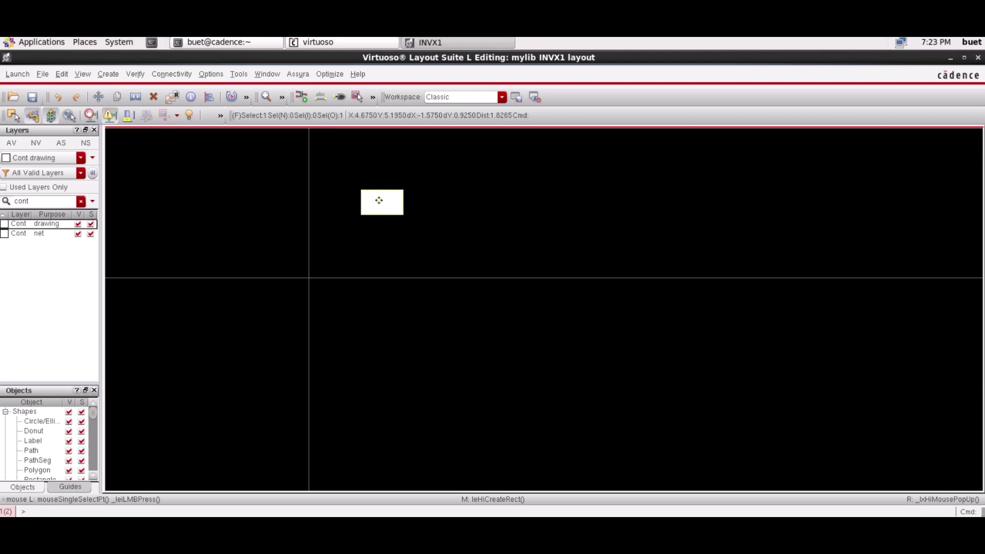
pyautogui.press('q')
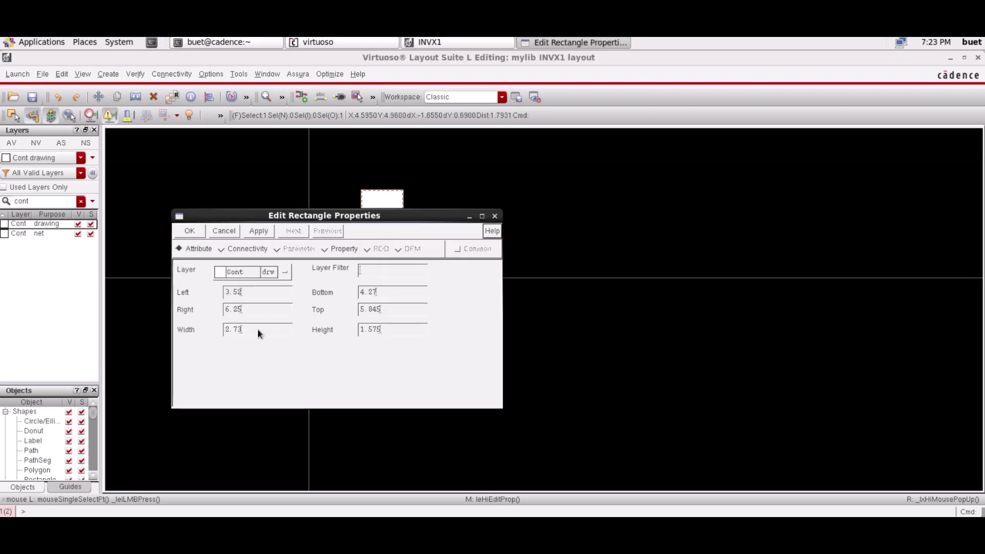
pyautogui.click(262, 331)
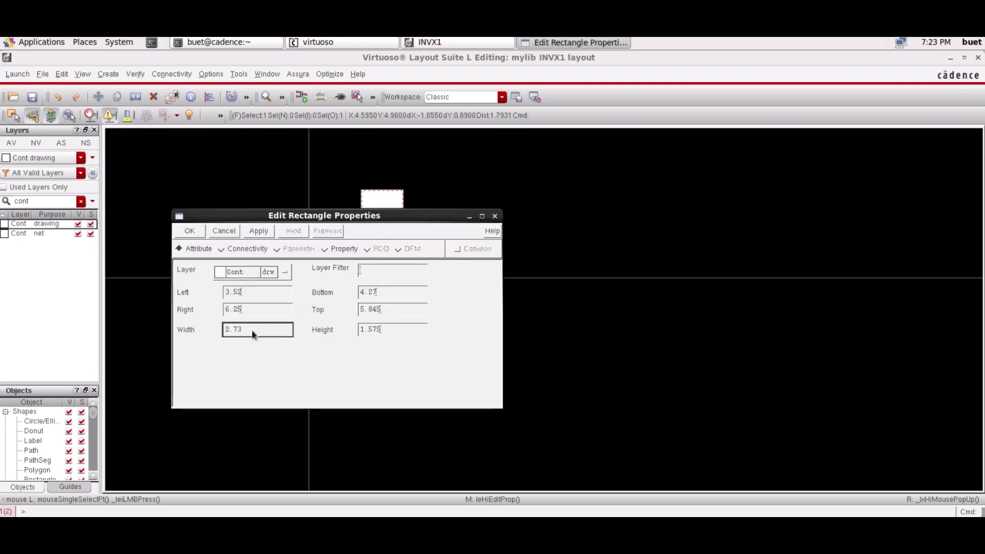
pyautogui.doubleClick(253, 334)
pyautogui.write('0')
pyautogui.click(408, 333)
pyautogui.doubleClick(407, 333)
pyautogui.write('0.12')
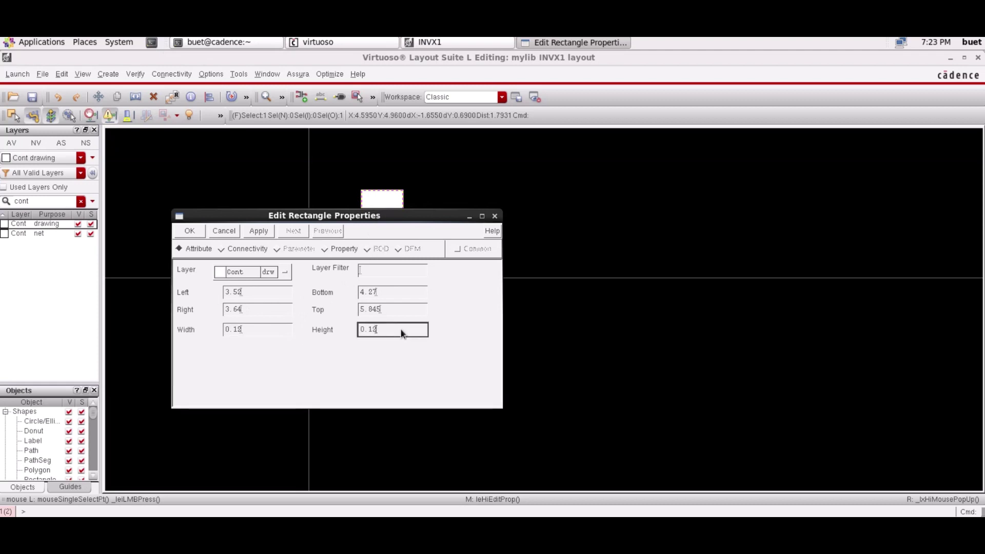
pyautogui.click(258, 231)
pyautogui.click(190, 232)
# Step: Place a horizontal ruler 0.3 long, extending left from the contact square's left edge
pyautogui.click(282, 97)
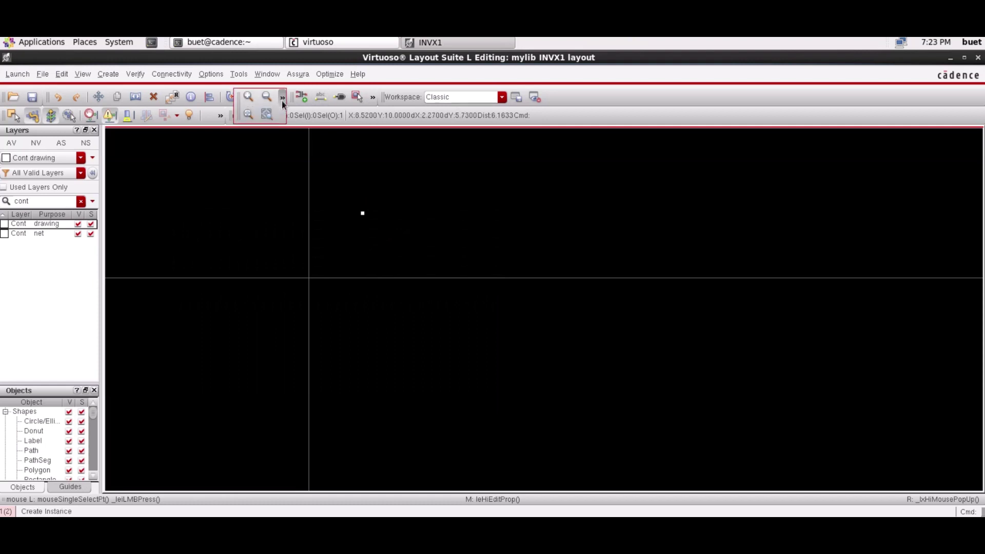
pyautogui.click(247, 114)
pyautogui.click(266, 97)
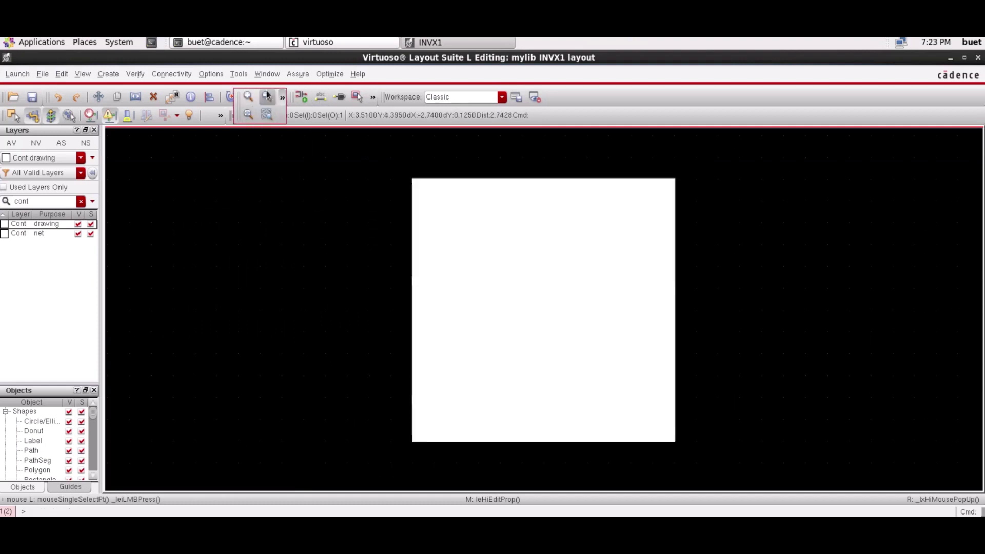
pyautogui.click(267, 96)
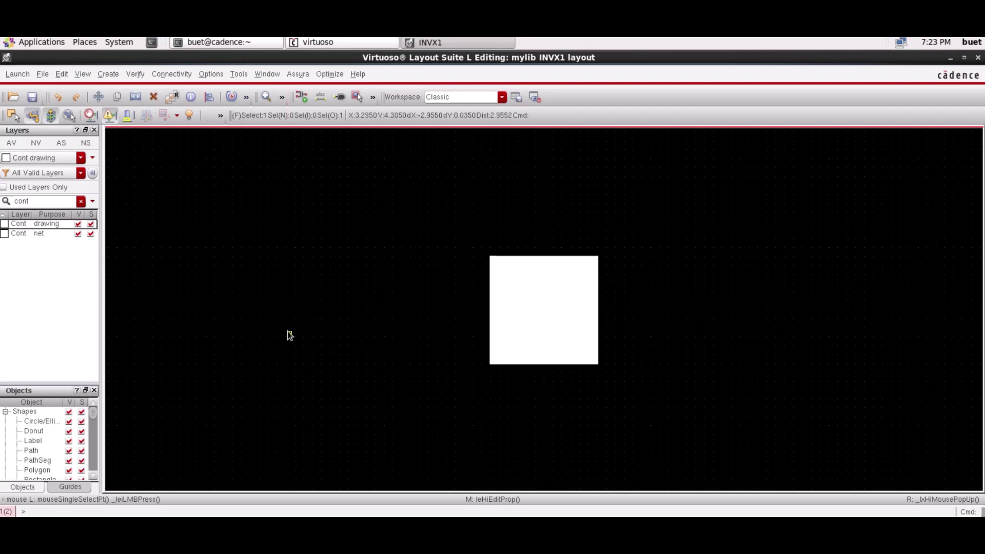
pyautogui.press('k')
pyautogui.click(490, 315)
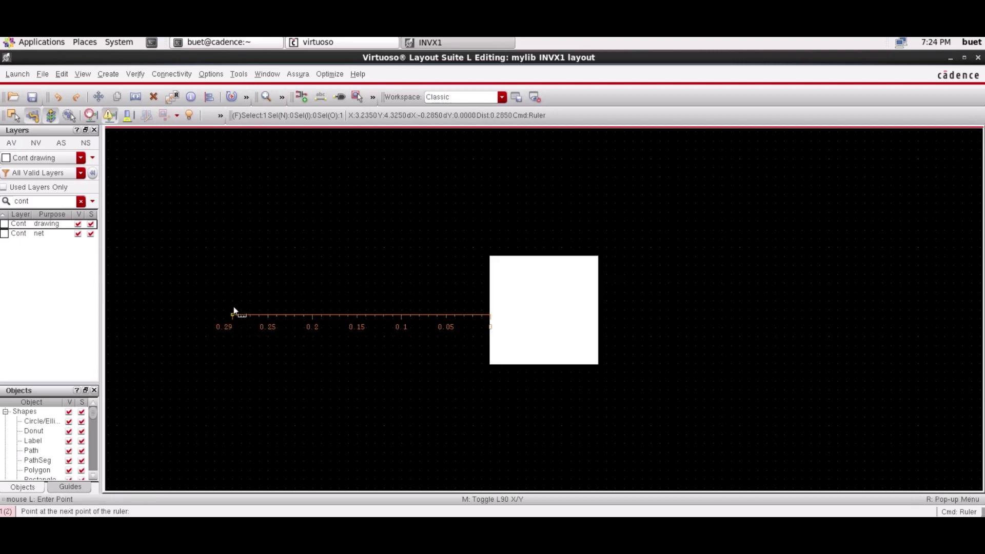
pyautogui.click(224, 311)
pyautogui.press('Escape')
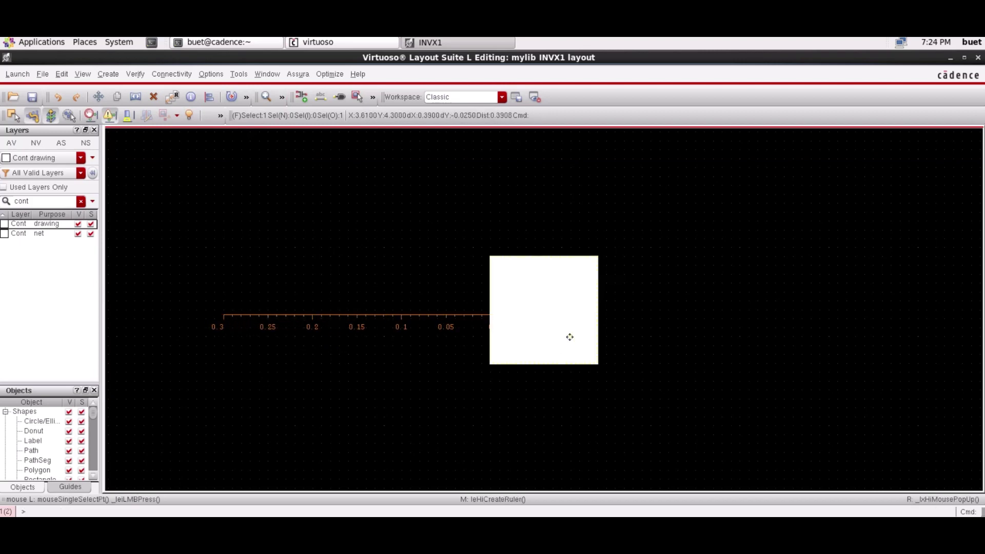
# Step: Copy the contact square horizontally to the ruler's far end, spacing the two contacts 0.3 apart, and clear the selection
pyautogui.press('c')
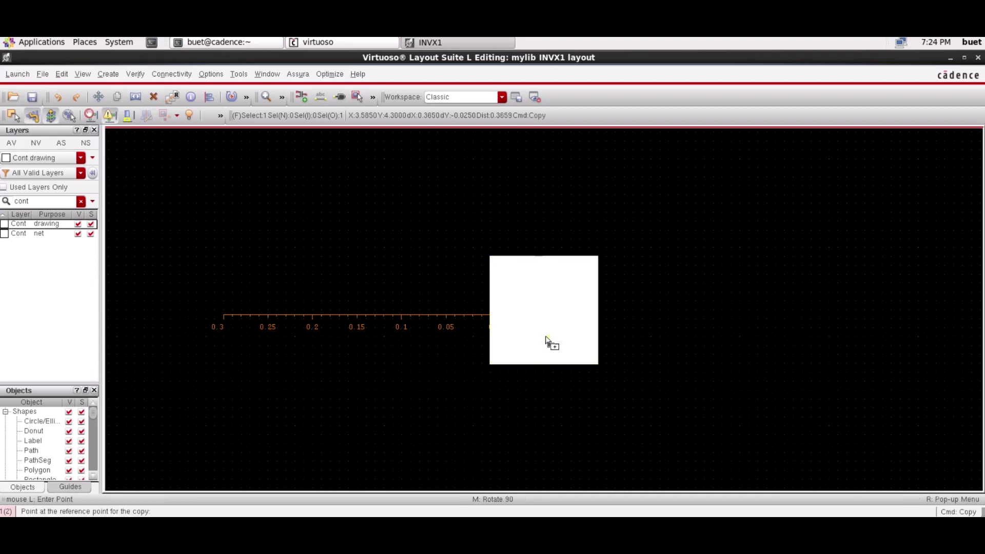
pyautogui.click(379, 367)
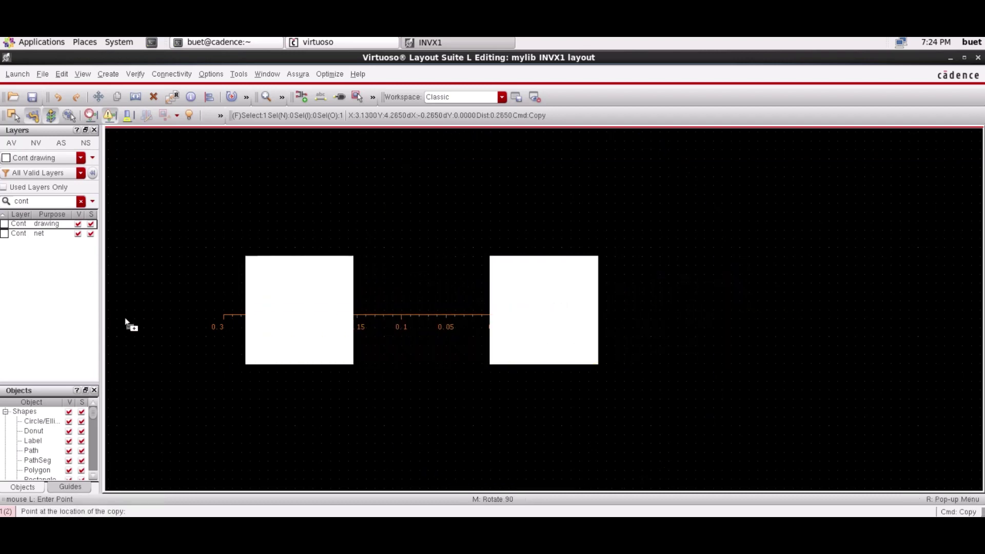
pyautogui.scroll(-1, 126, 319)
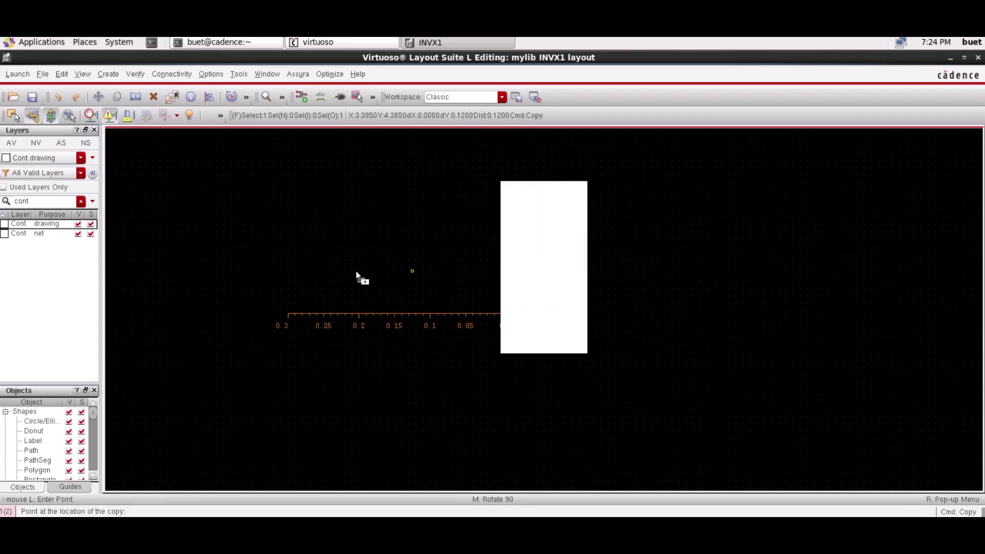
pyautogui.click(113, 336)
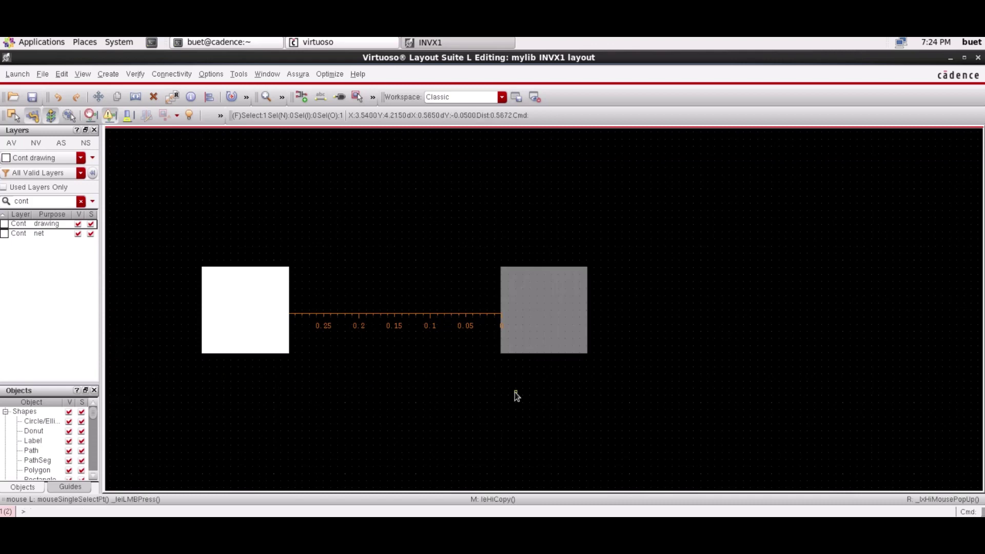
pyautogui.hotkey('ctrl', 'd')
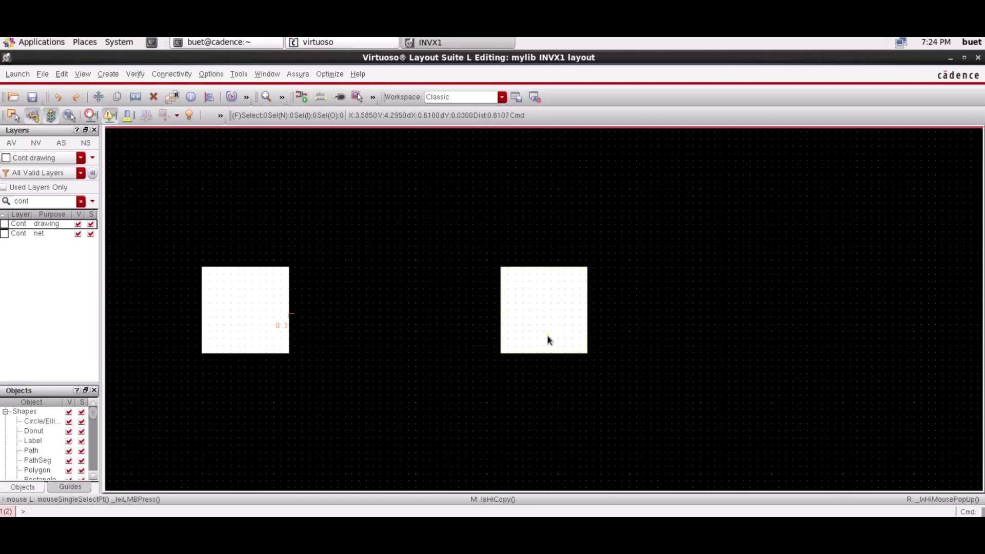
pyautogui.scroll(-1, 334, 252)
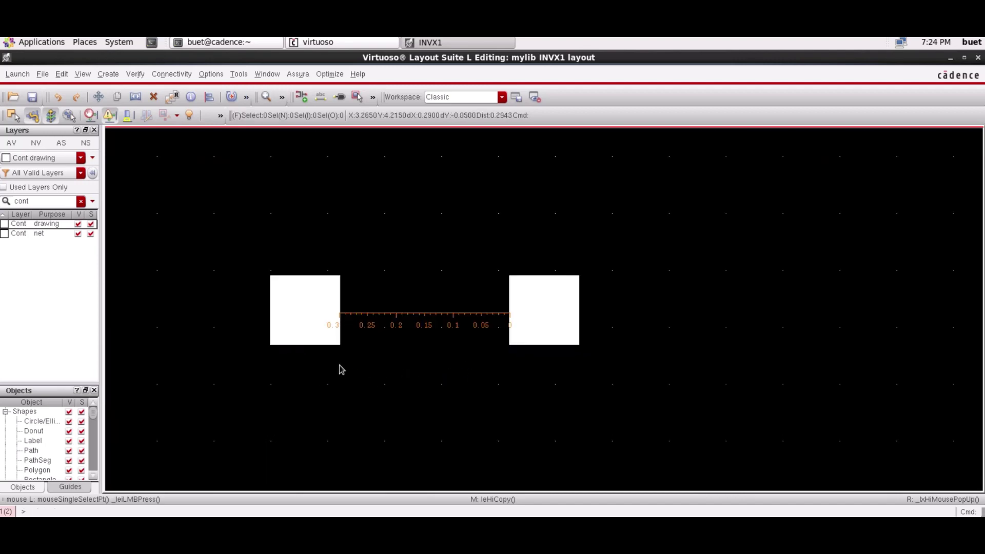
pyautogui.click(308, 331)
pyautogui.moveTo(308, 335); pyautogui.dragTo(308, 336)
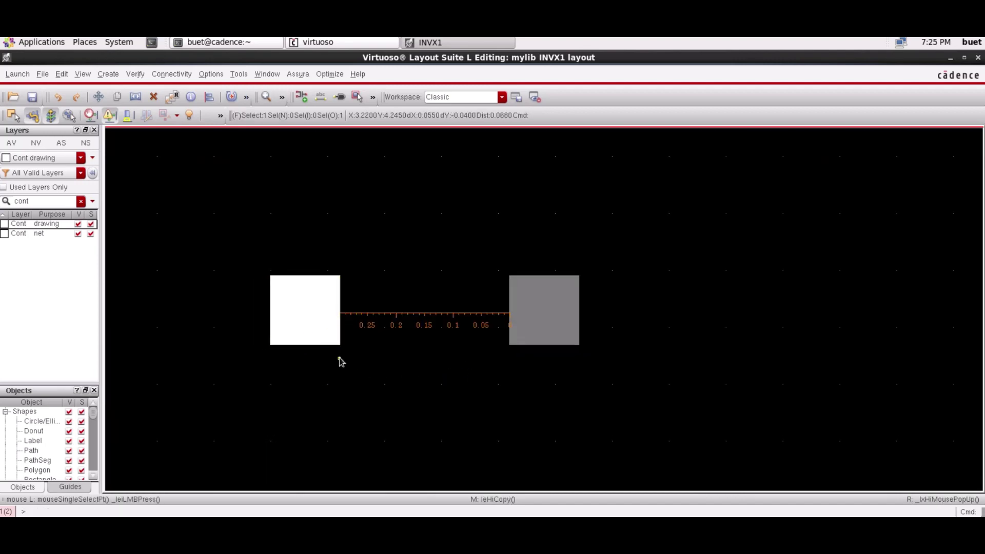
pyautogui.click(339, 358)
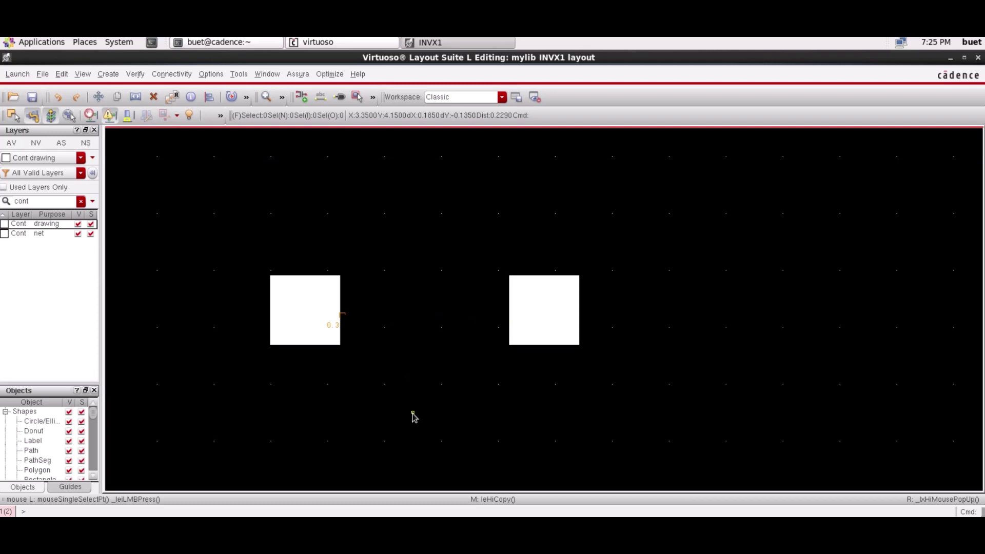
pyautogui.scroll(4, 573, 425)
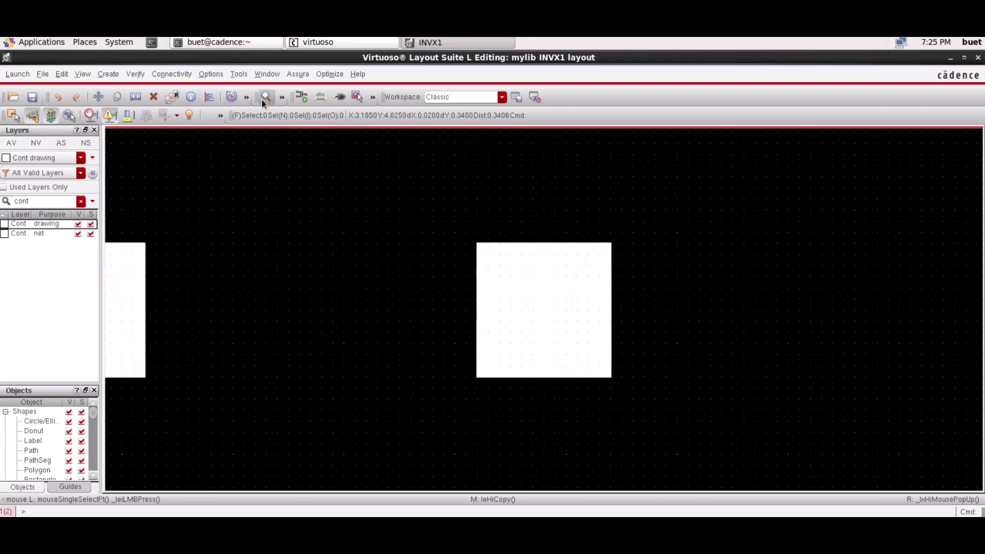
pyautogui.press('Right')
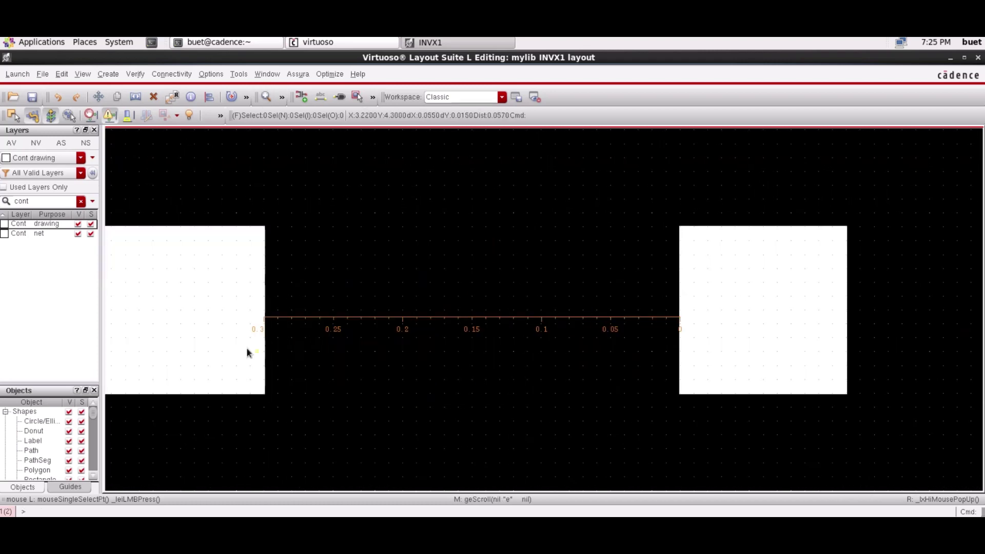
pyautogui.scroll(-2, 423, 376)
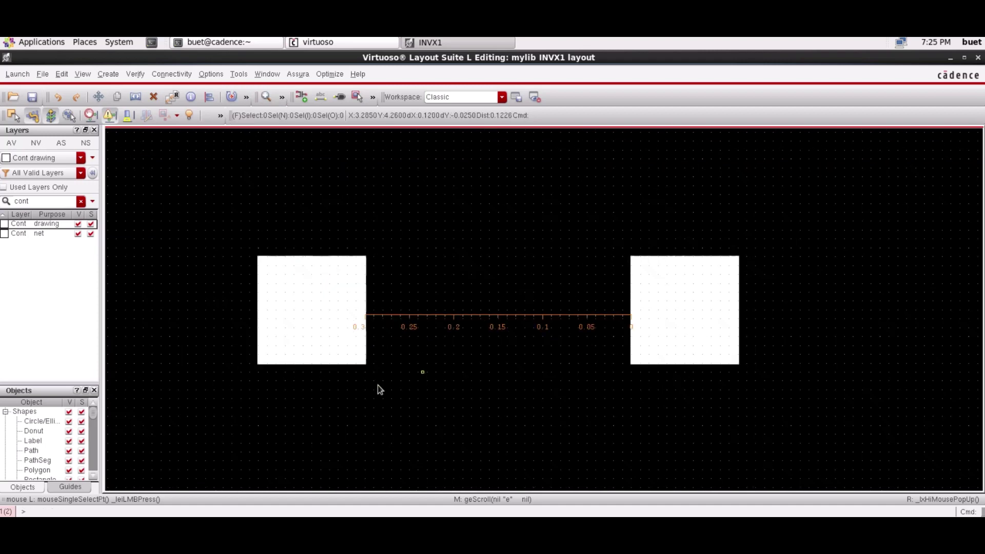
# Step: Filter the layer list for oxide and make Oxide drawing the active layer
pyautogui.click(33, 203)
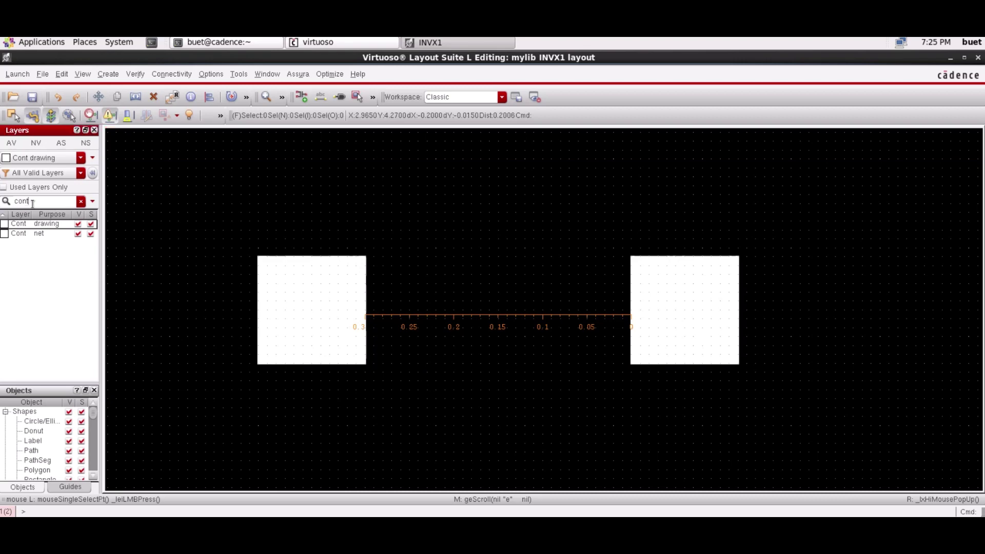
pyautogui.write('oxide')
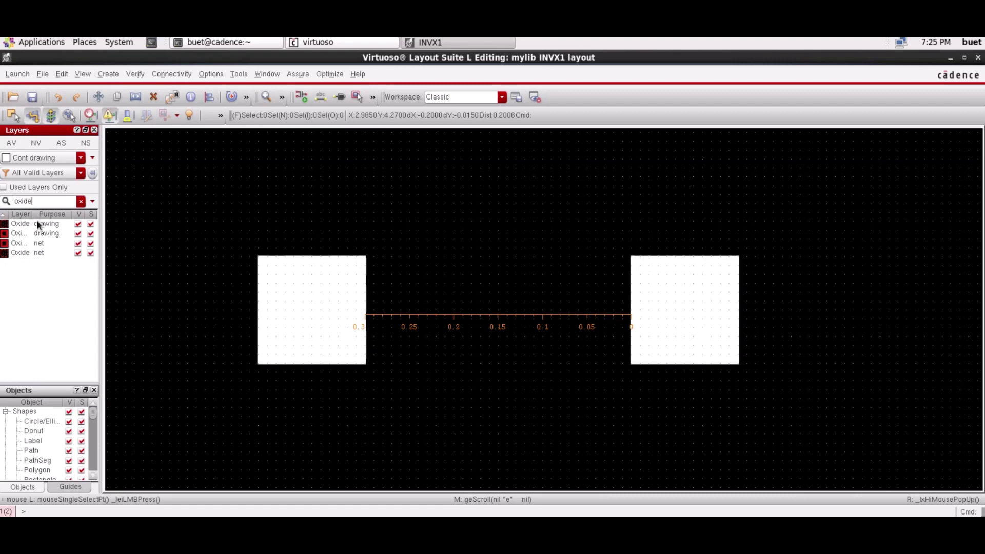
pyautogui.click(35, 225)
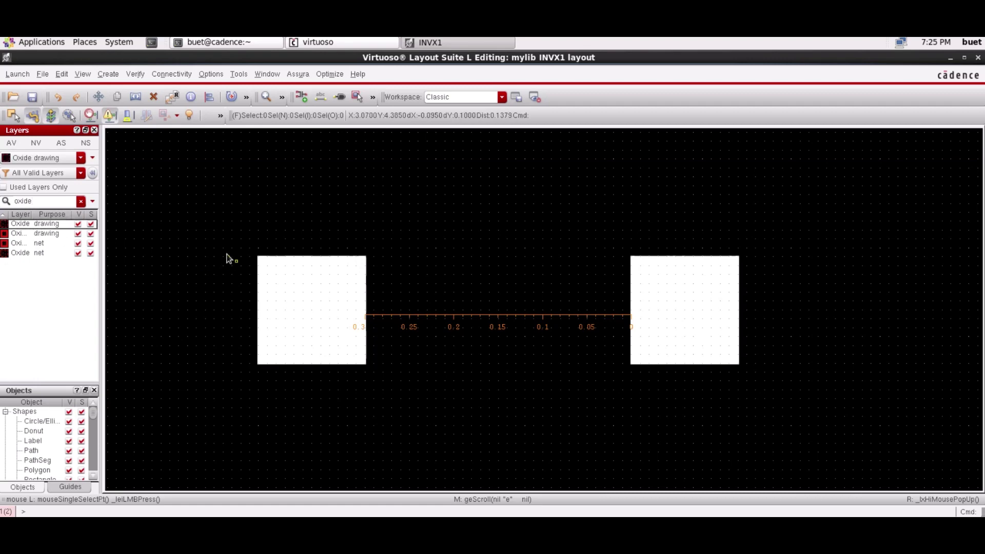
pyautogui.click(156, 204)
pyautogui.click(808, 433)
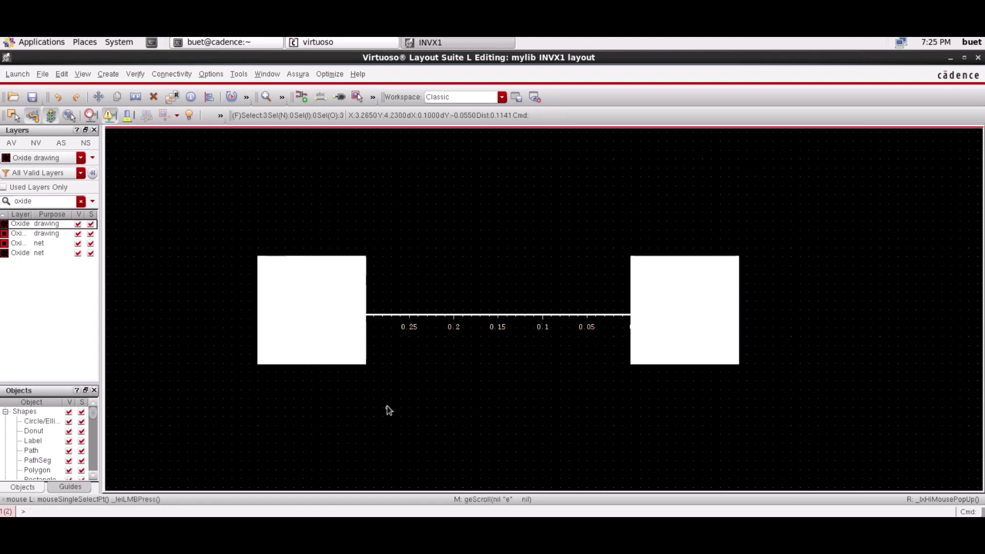
pyautogui.click(108, 74)
pyautogui.moveTo(149, 93)
pyautogui.click(216, 99)
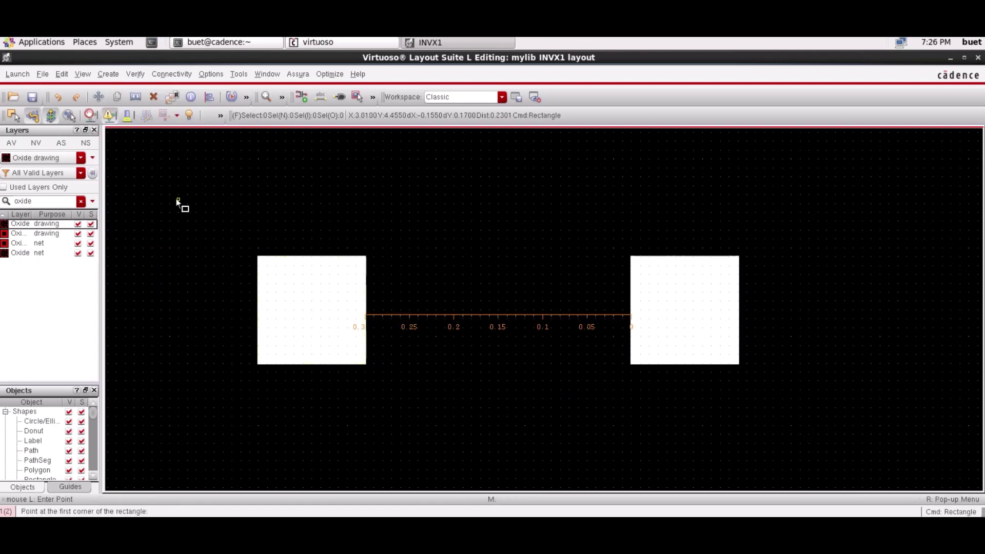
pyautogui.click(178, 199)
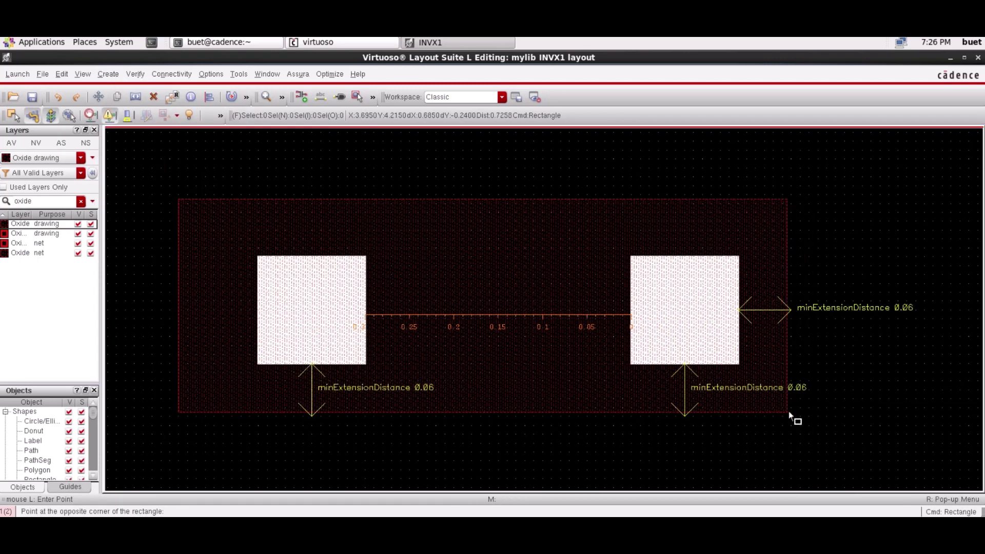
pyautogui.press('Escape')
# Step: Draw an Oxide rectangle enclosing both contact squares, about 0.68 wide and 0.235 high
pyautogui.click(109, 74)
pyautogui.moveTo(149, 93)
pyautogui.click(235, 98)
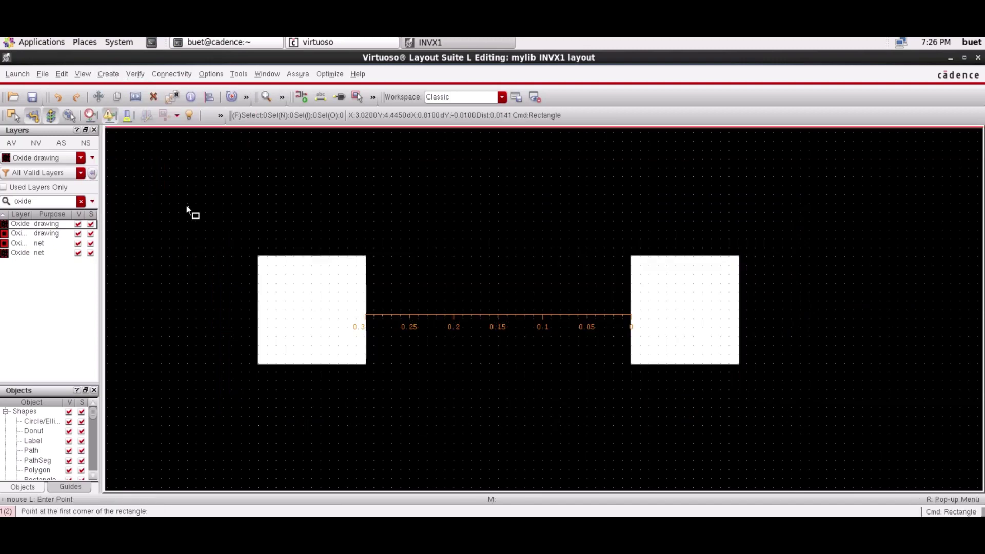
pyautogui.click(187, 208)
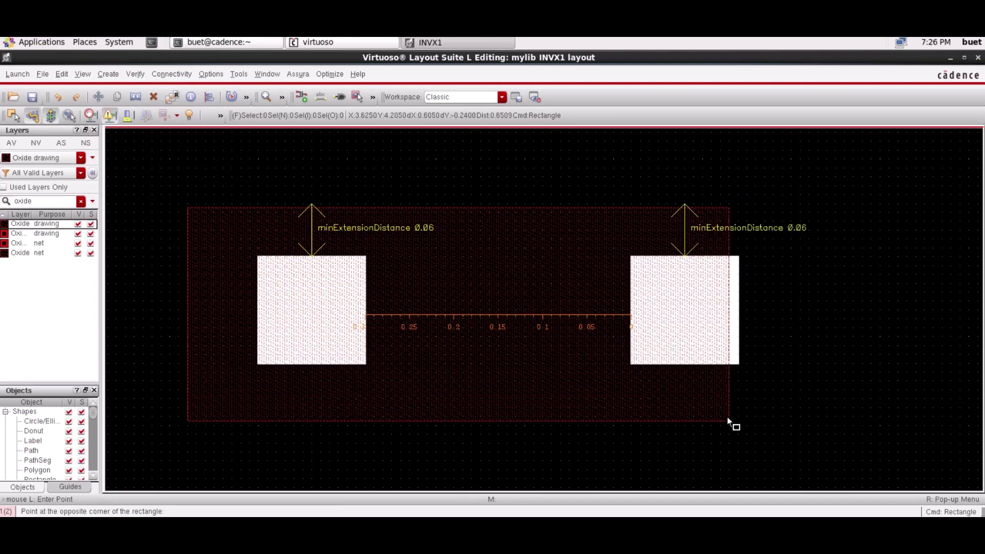
pyautogui.click(790, 414)
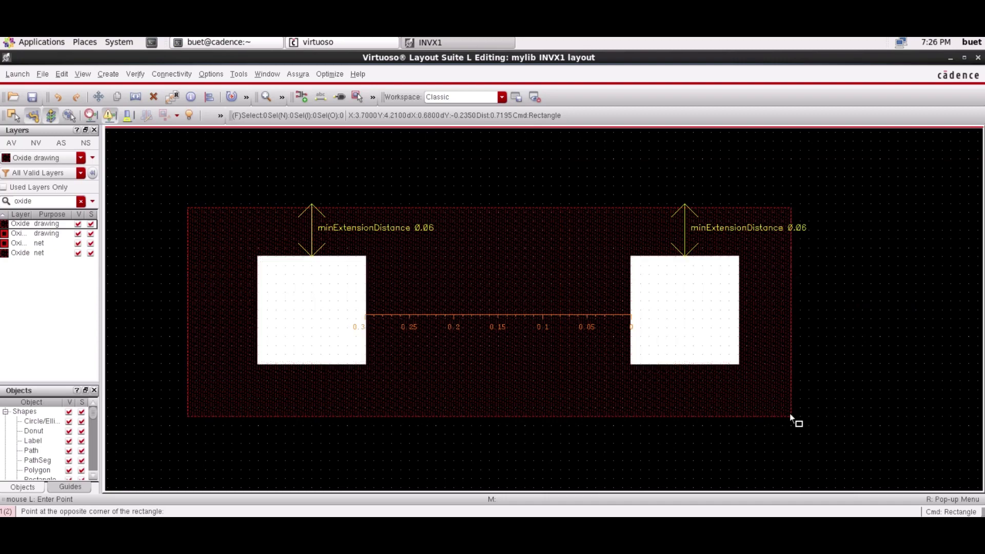
pyautogui.press('Escape')
# Step: Stretch the Oxide rectangle's upper edge outward until it extends 0.06 beyond the contact squares
pyautogui.press('s')
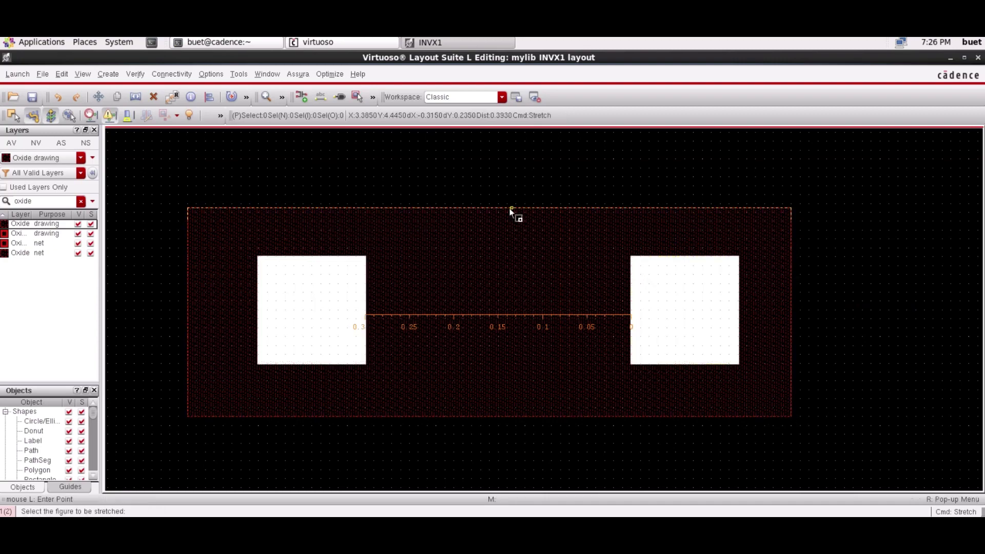
pyautogui.click(510, 212)
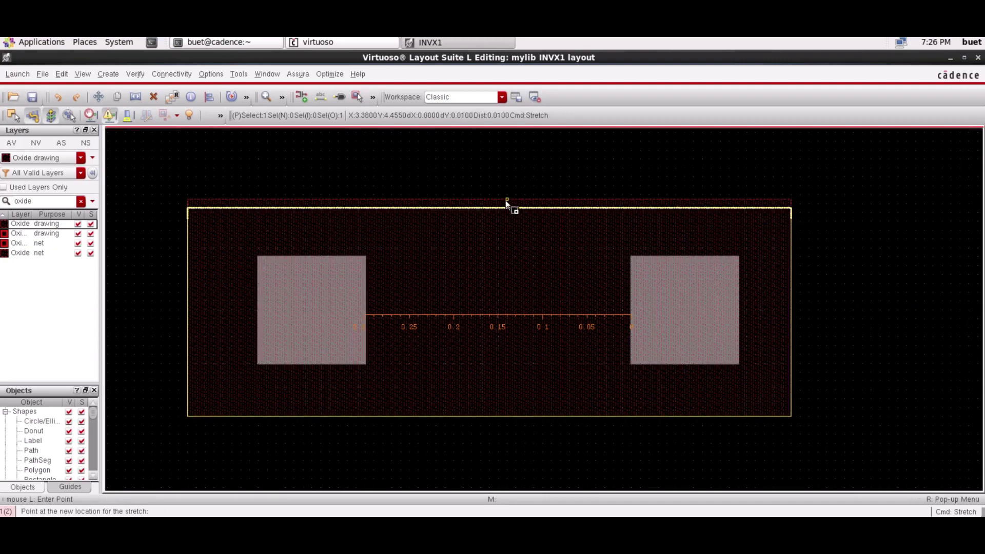
pyautogui.click(508, 204)
pyautogui.press('Escape')
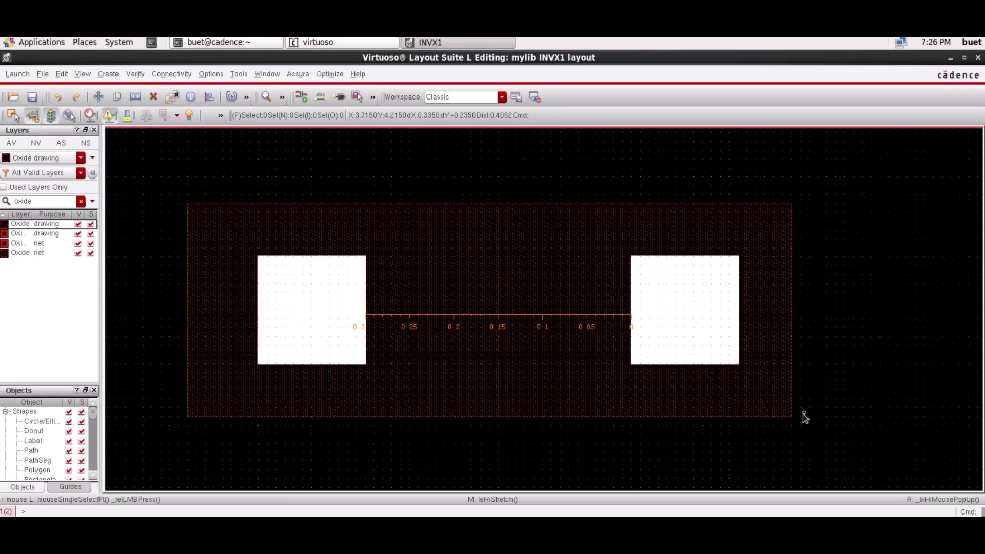
# Step: Filter the layer list for nimp and make Nimp drawing the active layer
pyautogui.click(282, 98)
pyautogui.click(268, 97)
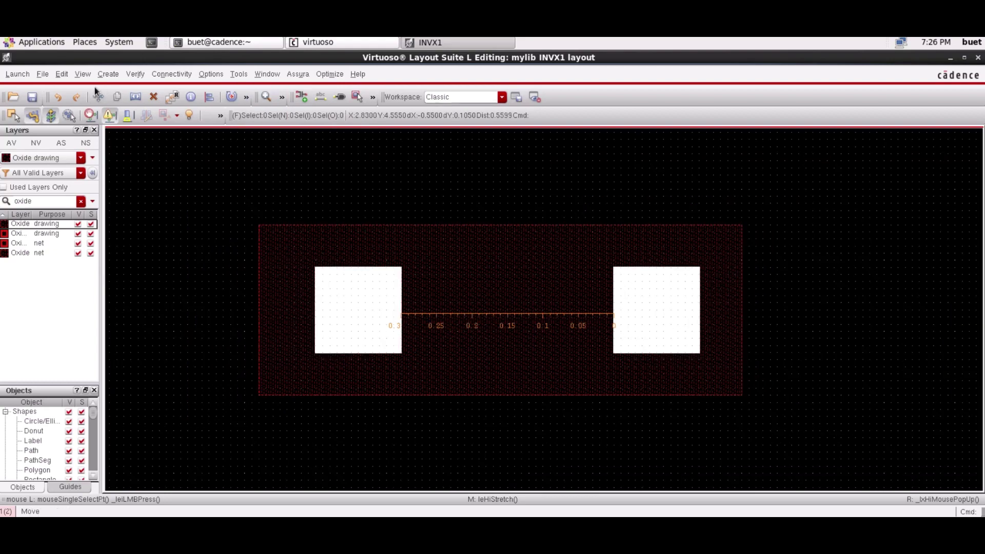
pyautogui.doubleClick(49, 203)
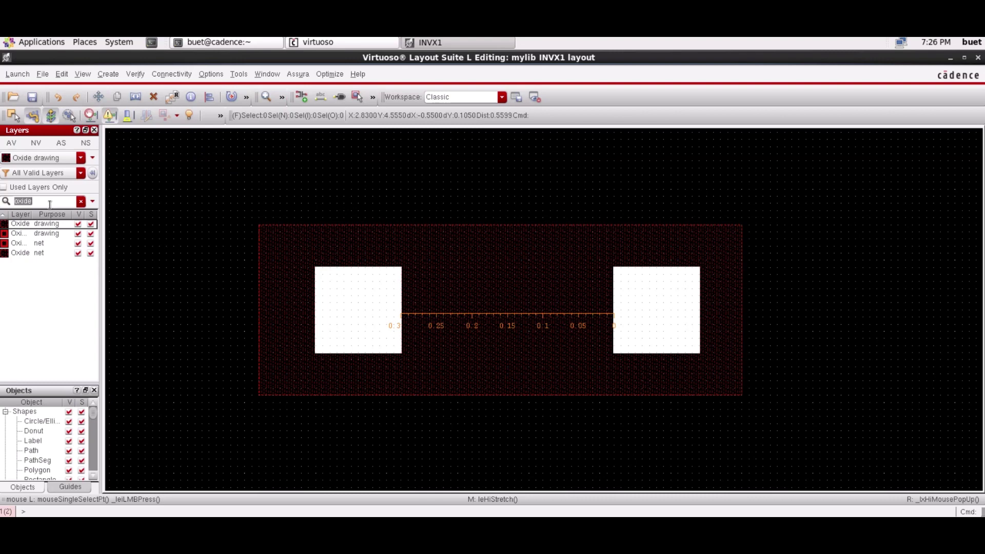
pyautogui.write('nimp')
pyautogui.press('Return')
pyautogui.click(41, 225)
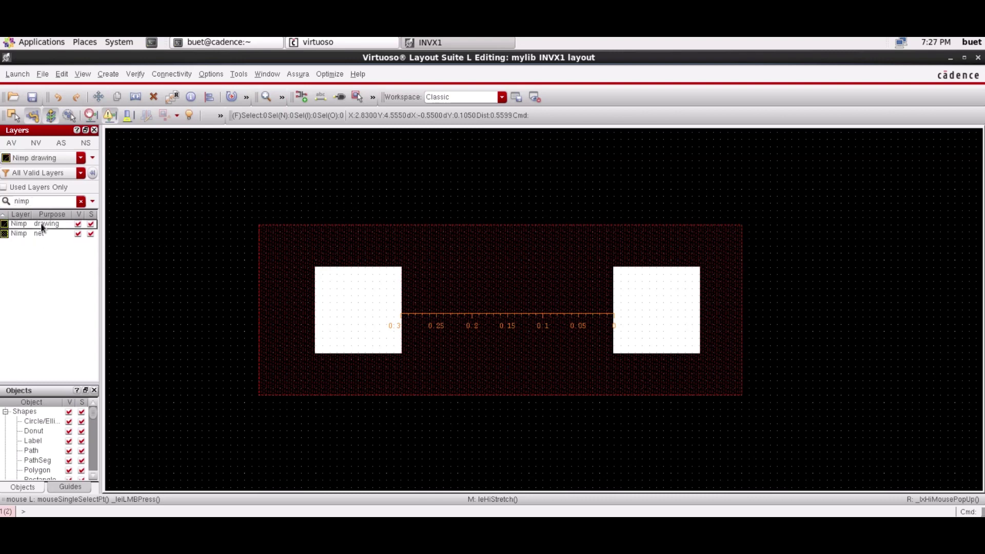
# Step: Draw a Nimp rectangle around the Oxide rectangle, about 0.975 wide and 0.475 high
pyautogui.click(108, 74)
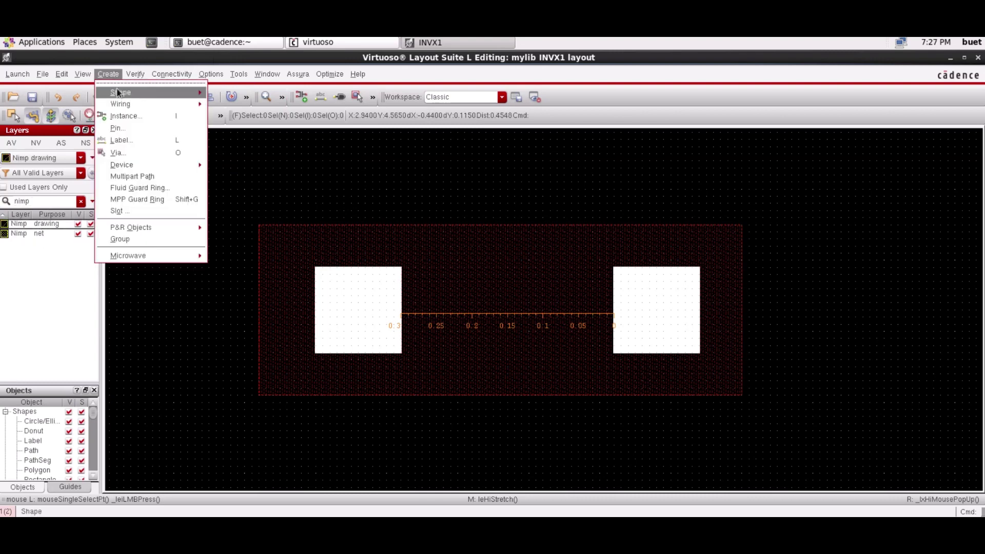
pyautogui.moveTo(123, 96)
pyautogui.click(241, 97)
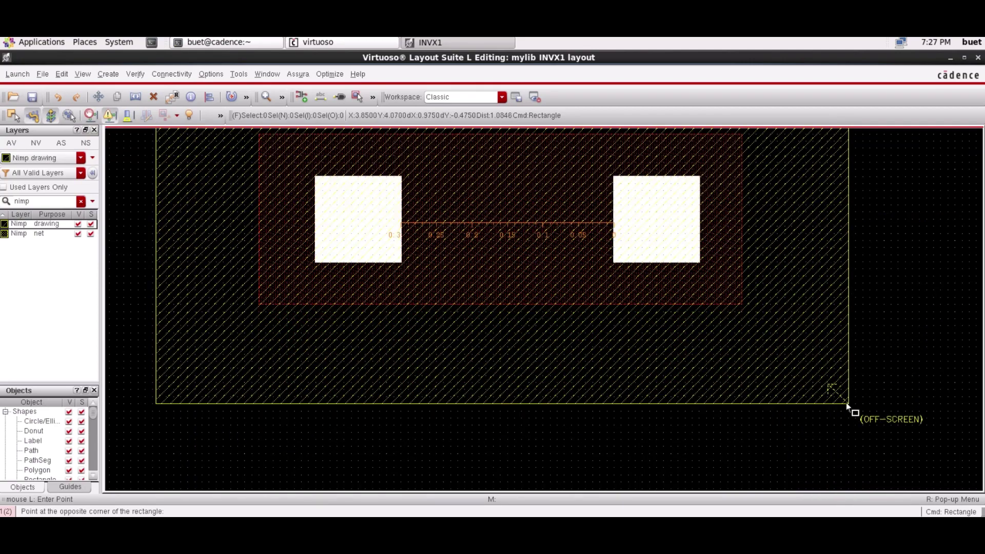
pyautogui.click(847, 404)
pyautogui.press('Escape')
# Step: Stretch the Nimp rectangle's upper edge outward and right edge inward to extend 0.14 beyond the Oxide, going over the lower and left edges too
pyautogui.click(282, 97)
pyautogui.click(267, 97)
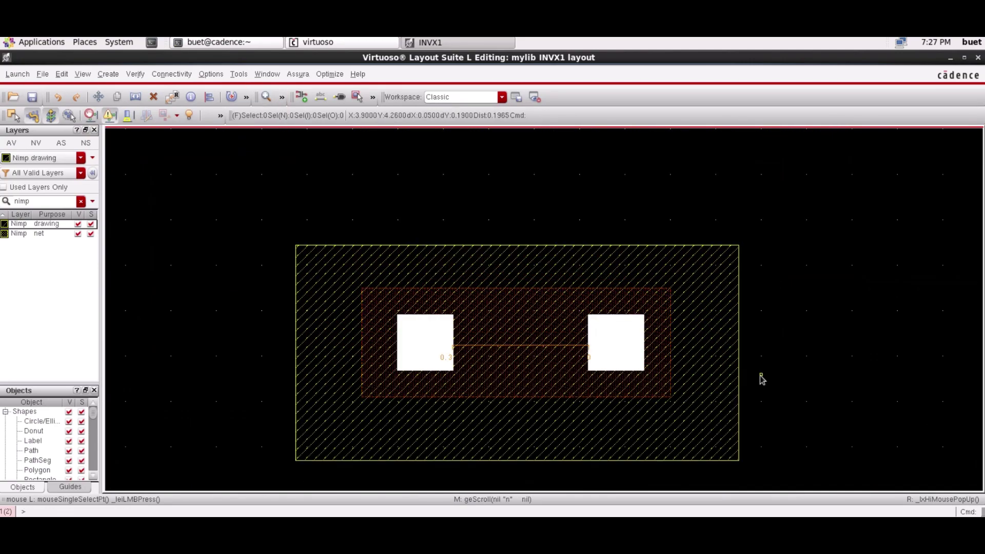
pyautogui.press('s')
pyautogui.click(458, 248)
pyautogui.click(467, 228)
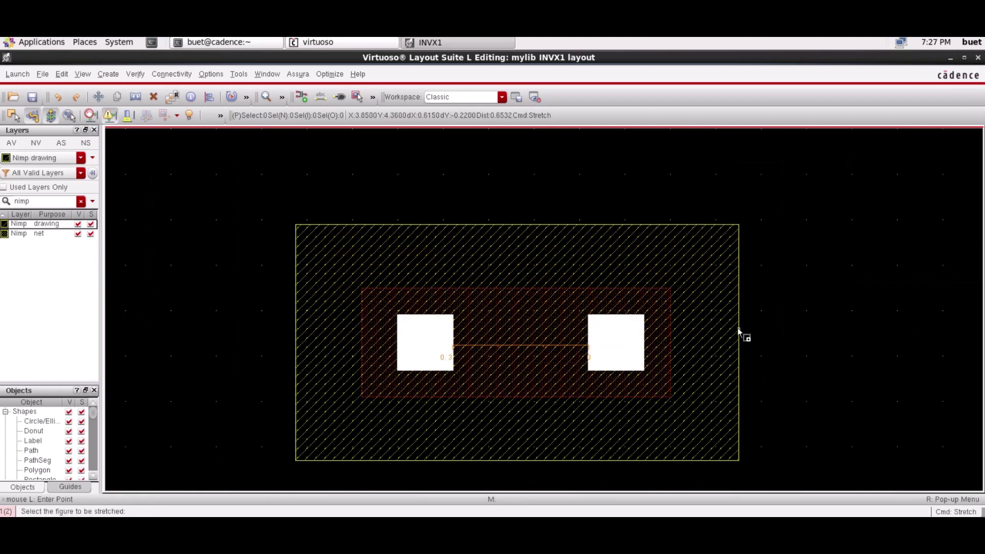
pyautogui.click(737, 329)
pyautogui.click(732, 328)
pyautogui.click(492, 461)
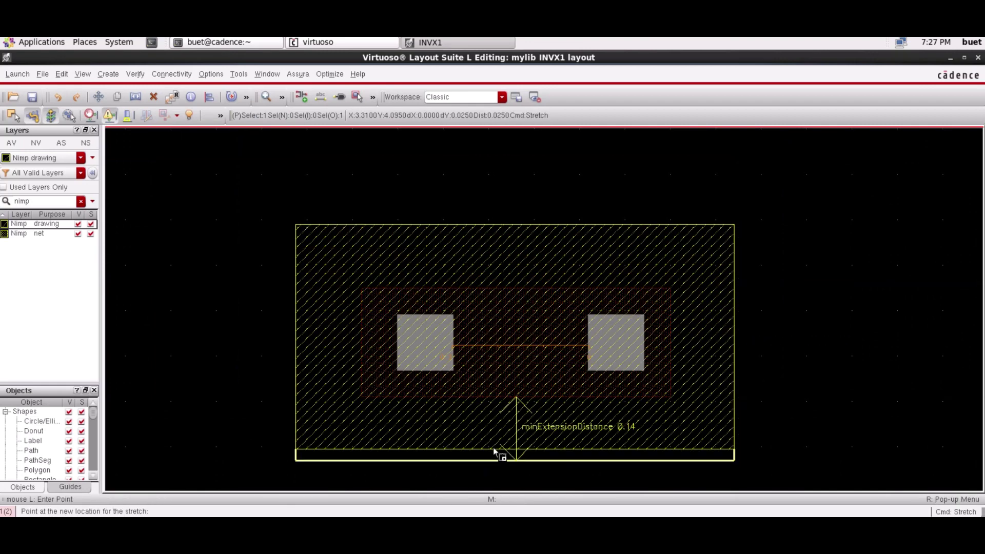
pyautogui.click(493, 458)
pyautogui.click(298, 377)
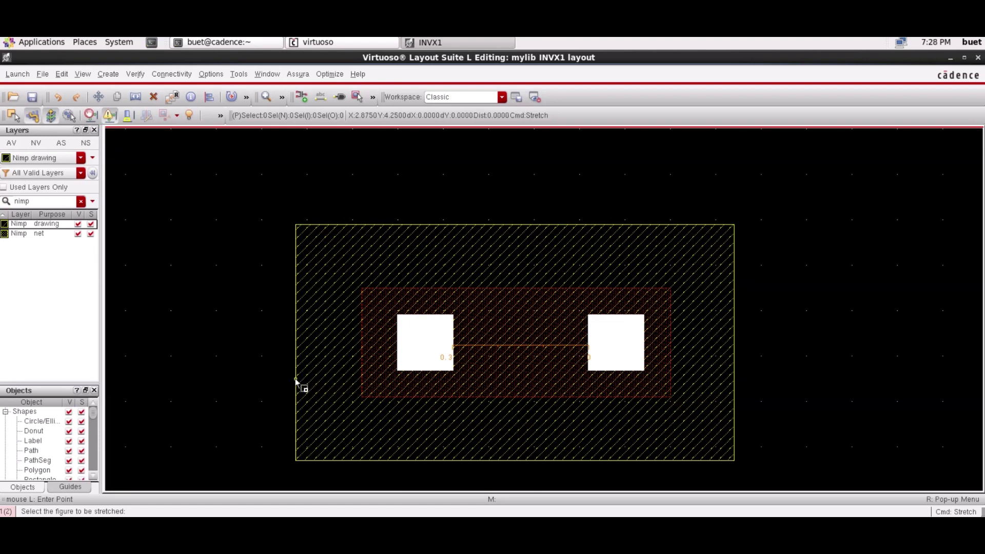
pyautogui.click(297, 347)
pyautogui.click(298, 349)
# Step: Stretch the Oxide rectangle's left edge inward to 0.06 from the left contact, going over its other edges as well
pyautogui.click(362, 362)
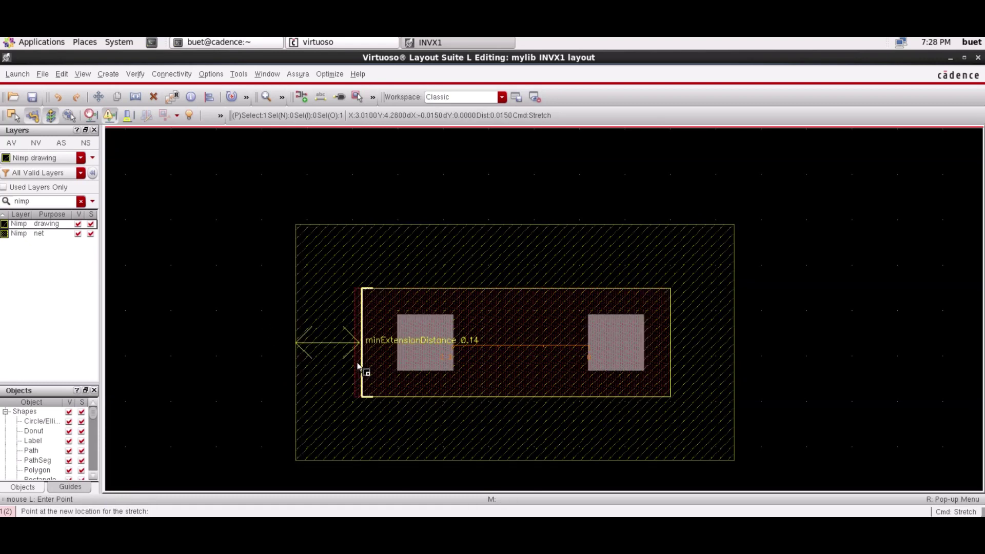
pyautogui.click(371, 361)
pyautogui.click(489, 288)
pyautogui.click(489, 288)
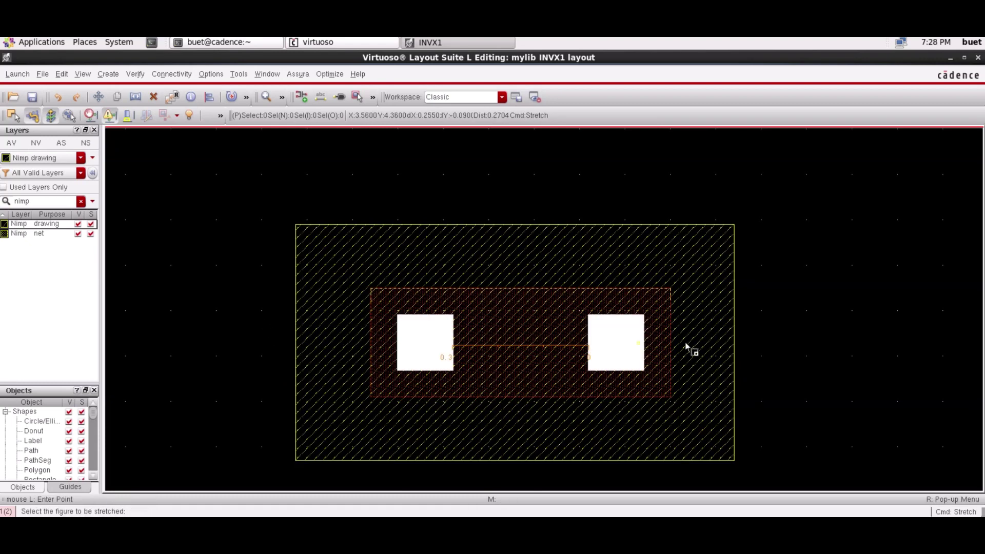
pyautogui.click(670, 347)
pyautogui.click(671, 348)
pyautogui.click(550, 396)
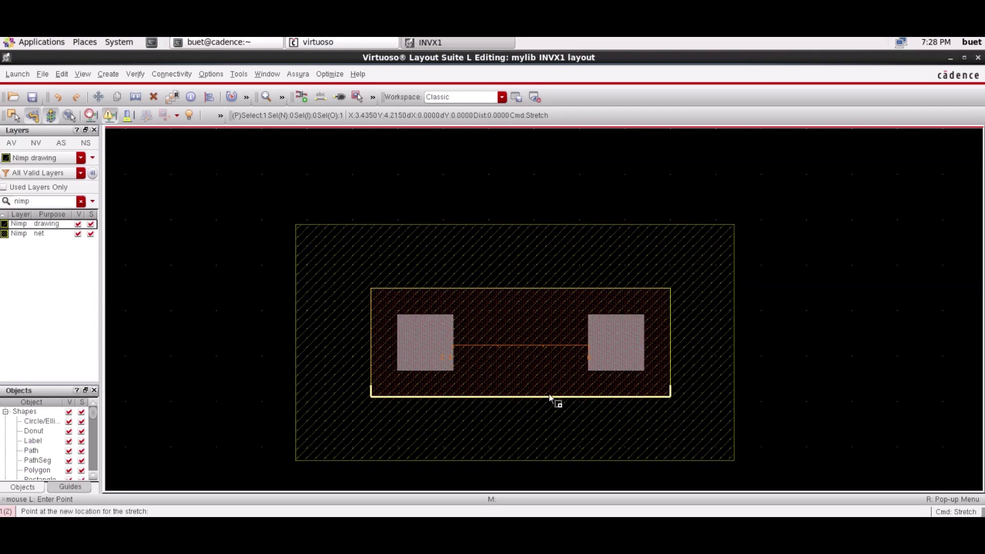
pyautogui.click(548, 394)
# Step: Stretch the Nimp rectangle's left edge inward so it extends 0.14 beyond the Oxide's left edge
pyautogui.click(572, 228)
pyautogui.click(572, 228)
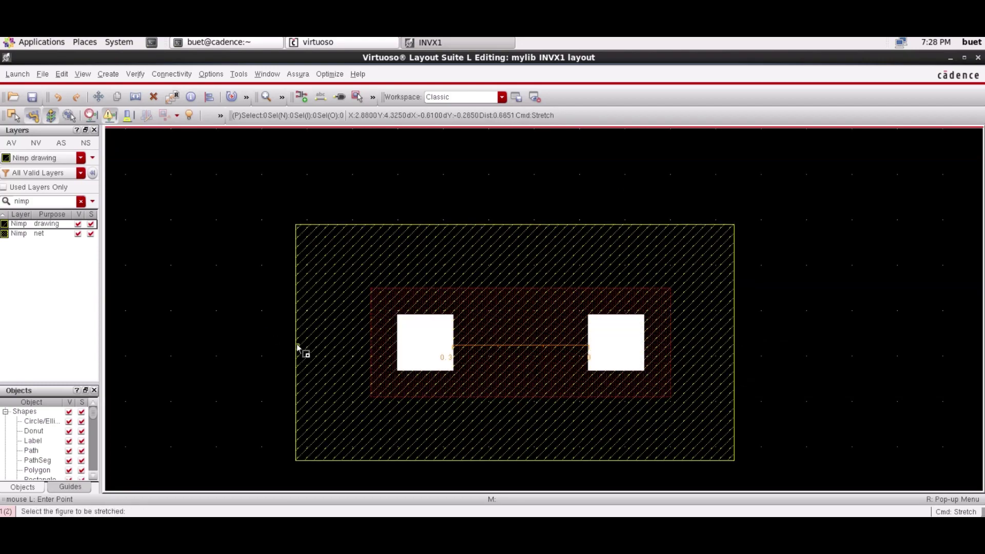
pyautogui.click(296, 344)
pyautogui.click(308, 344)
pyautogui.click(503, 459)
pyautogui.press('Escape')
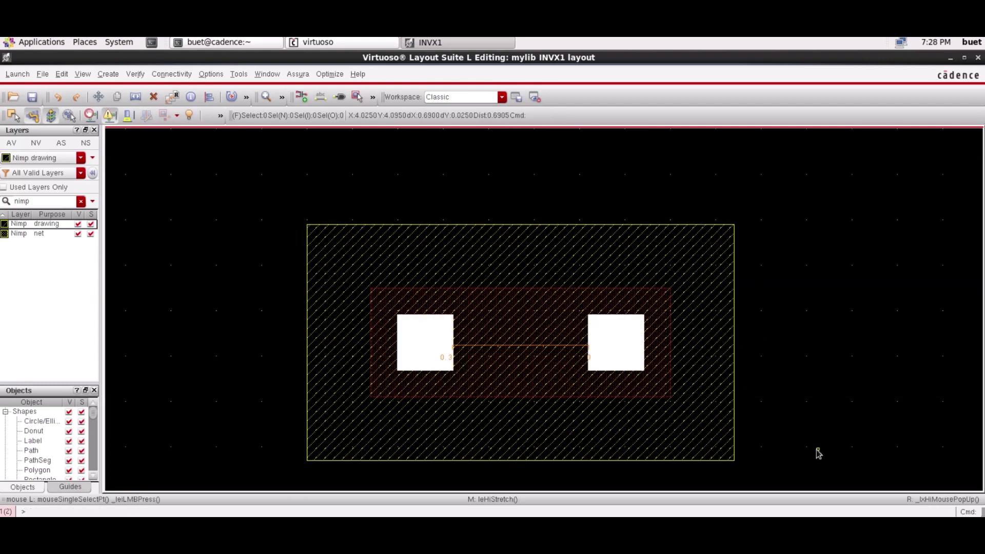
# Step: Copy the Nimp rectangle, Oxide rectangle and both contacts straight up, with the copied Nimp's bottom edge at about Y 6.33, and clear the selection
pyautogui.moveTo(764, 457); pyautogui.dragTo(247, 209)
pyautogui.click(256, 224)
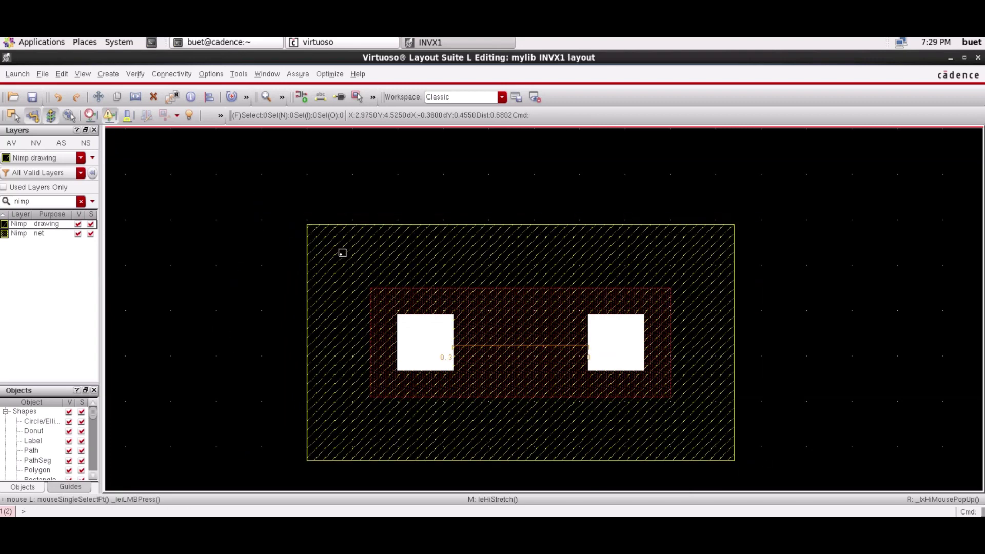
pyautogui.click(343, 253)
pyautogui.keyDown('shift'); pyautogui.click(434, 347); pyautogui.keyUp('shift')
pyautogui.keyDown('shift'); pyautogui.click(623, 357); pyautogui.keyUp('shift')
pyautogui.keyDown('shift'); pyautogui.click(496, 356); pyautogui.keyUp('shift')
pyautogui.press('c')
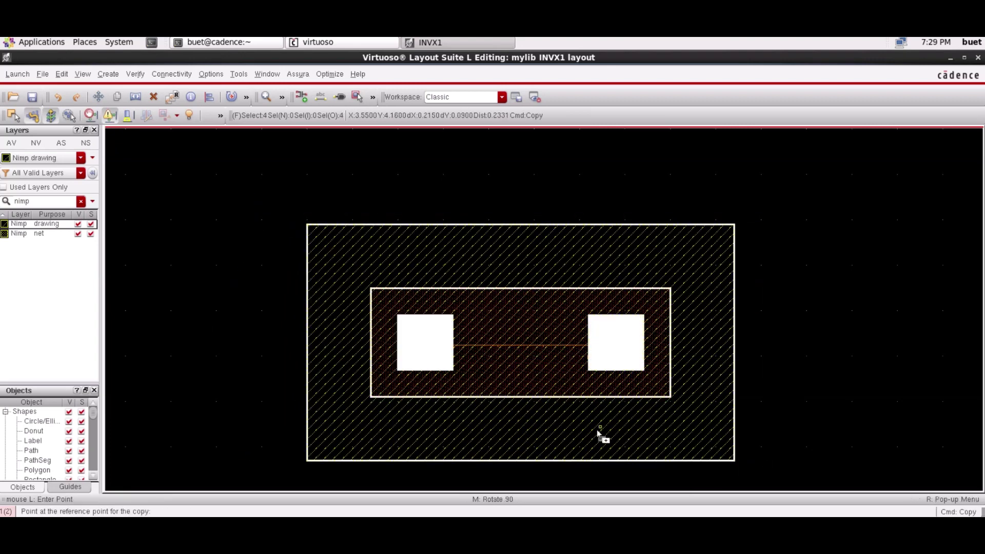
pyautogui.click(282, 98)
pyautogui.click(269, 99)
pyautogui.click(269, 100)
pyautogui.click(270, 100)
pyautogui.click(269, 99)
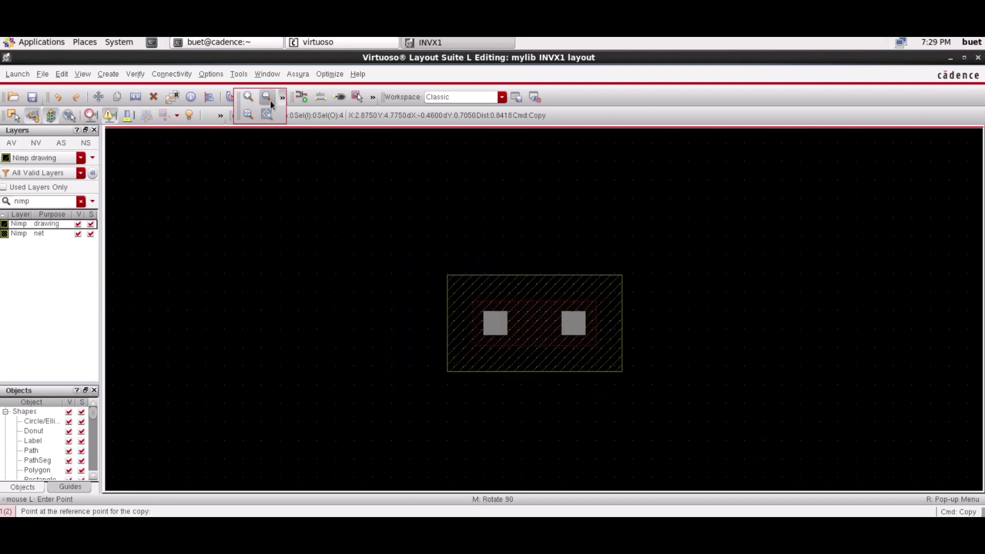
pyautogui.click(270, 100)
pyautogui.click(270, 99)
pyautogui.press('Up')
pyautogui.click(282, 97)
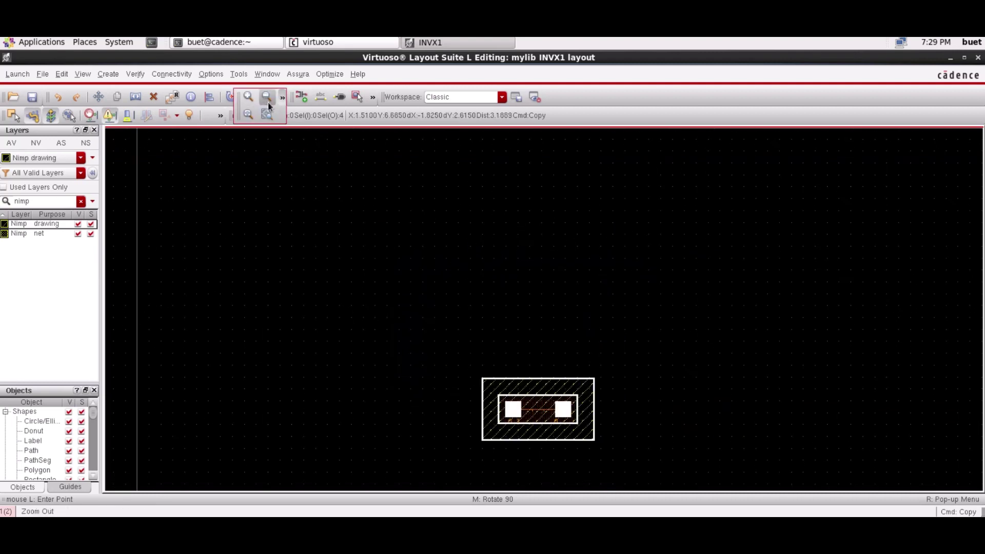
pyautogui.click(269, 101)
pyautogui.click(582, 389)
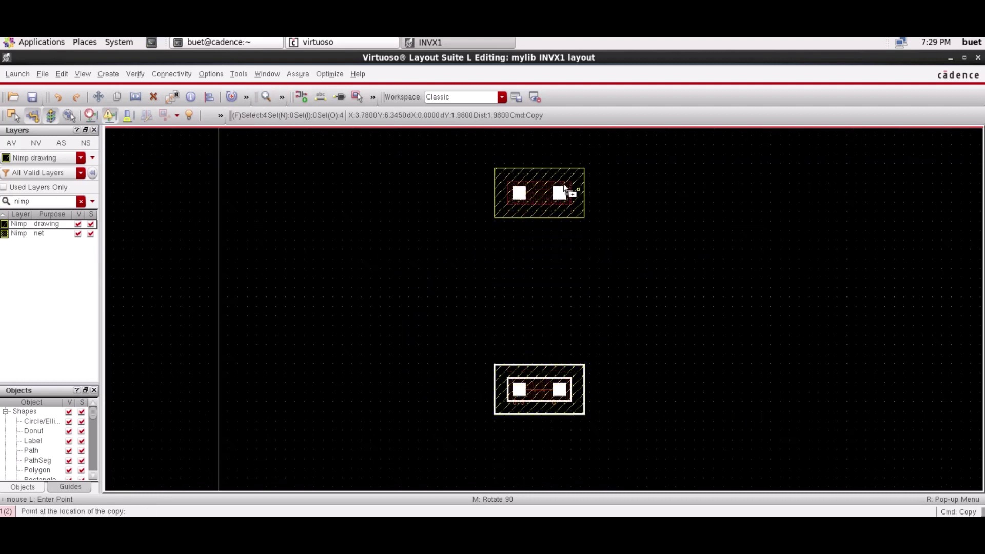
pyautogui.click(563, 173)
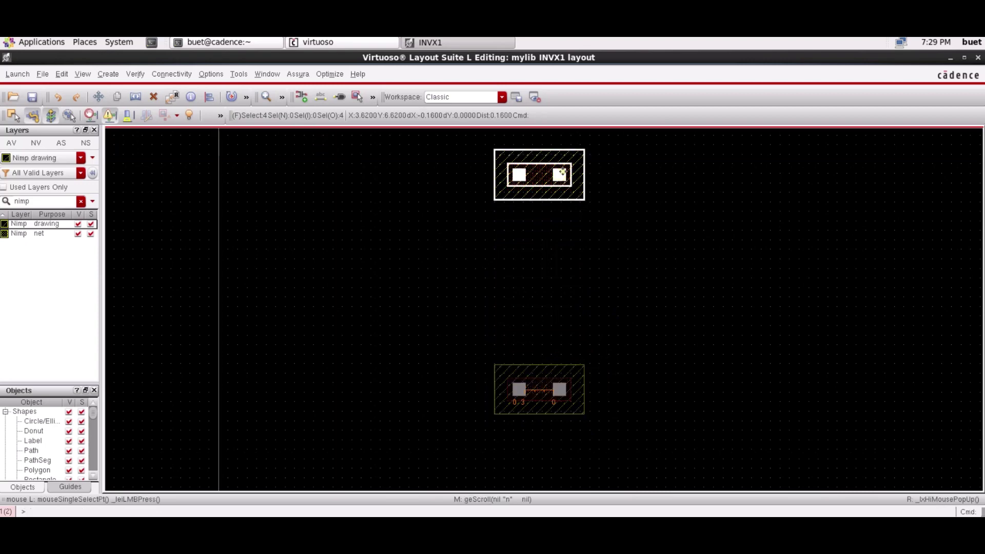
pyautogui.click(637, 234)
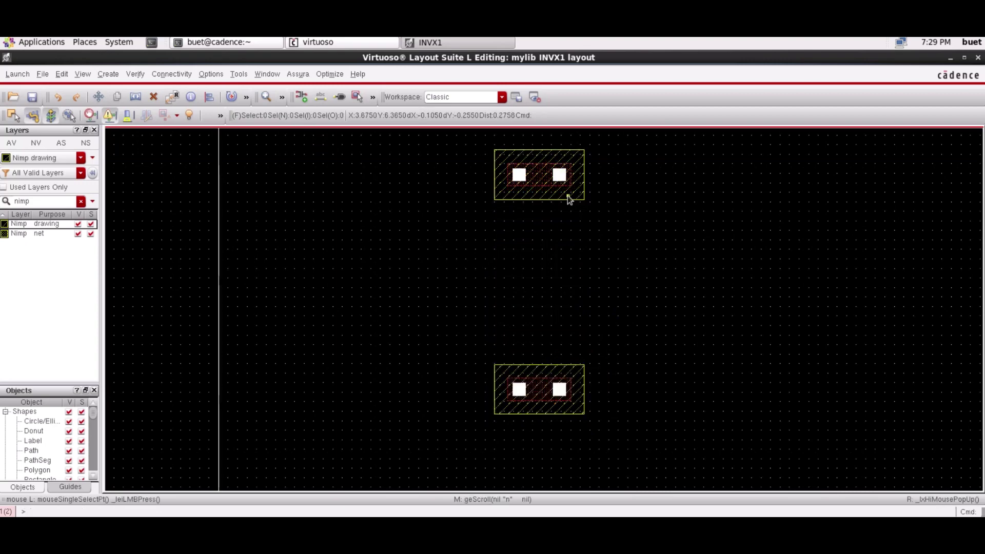
# Step: Change the layer of the upper copy's outer Nimp rectangle to Pimp drw in its properties and deselect it
pyautogui.click(567, 196)
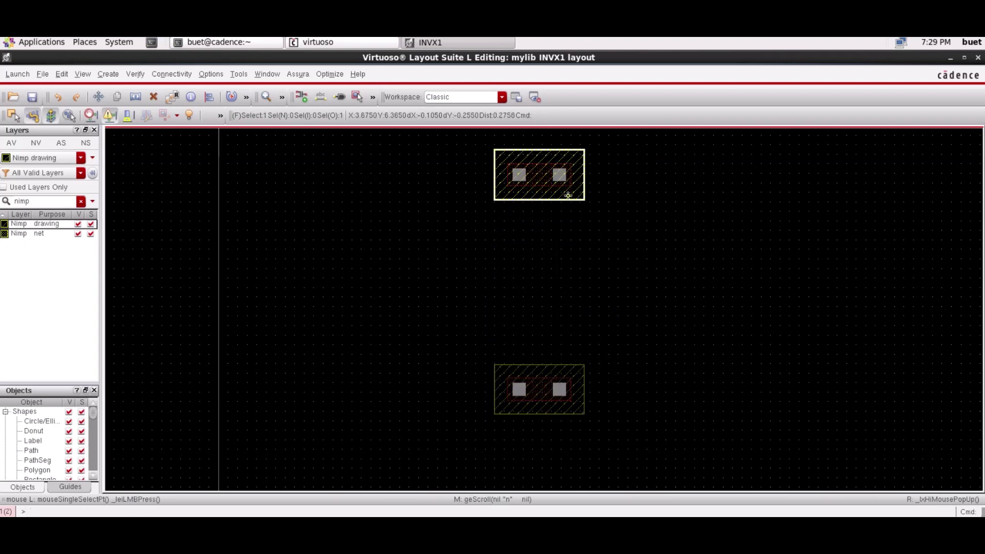
pyautogui.press('q')
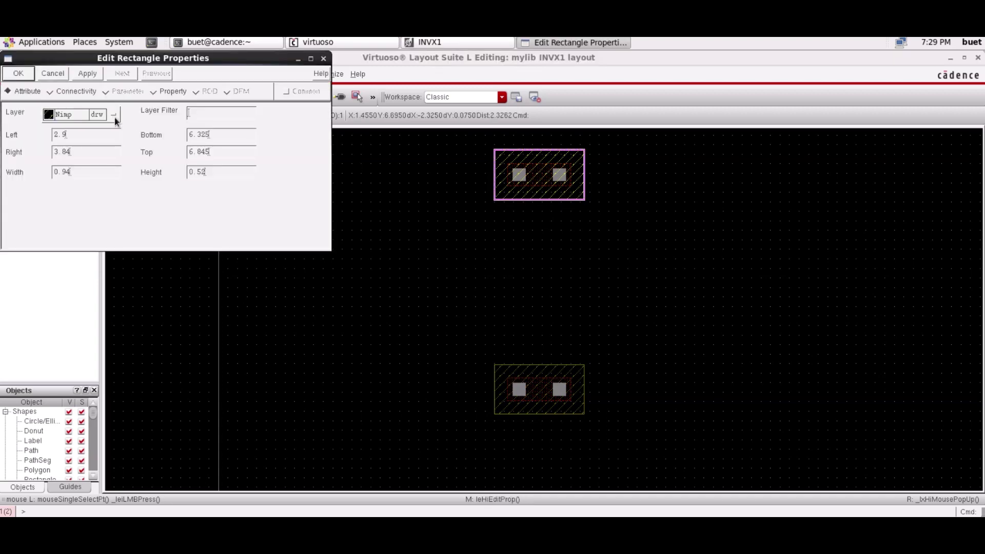
pyautogui.click(115, 116)
pyautogui.click(155, 108)
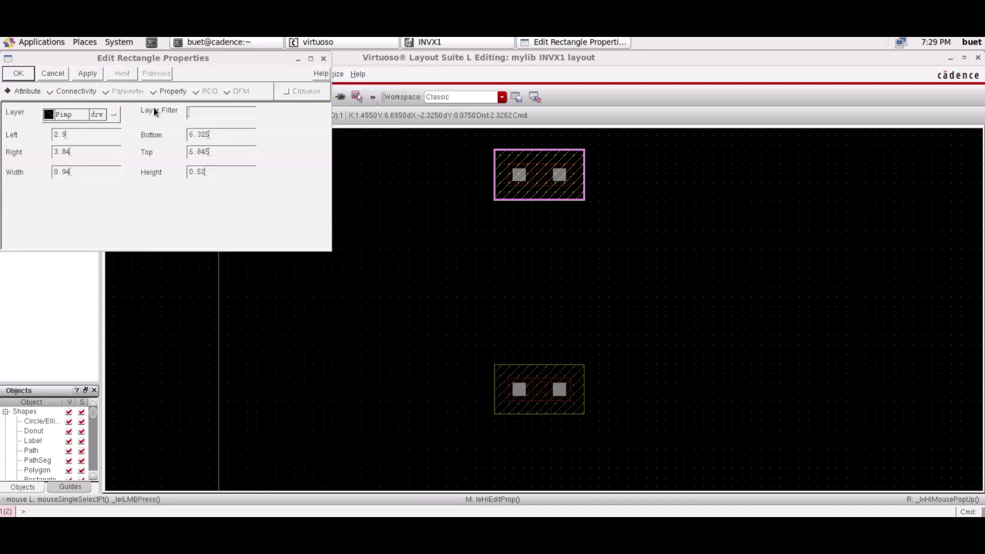
pyautogui.click(87, 73)
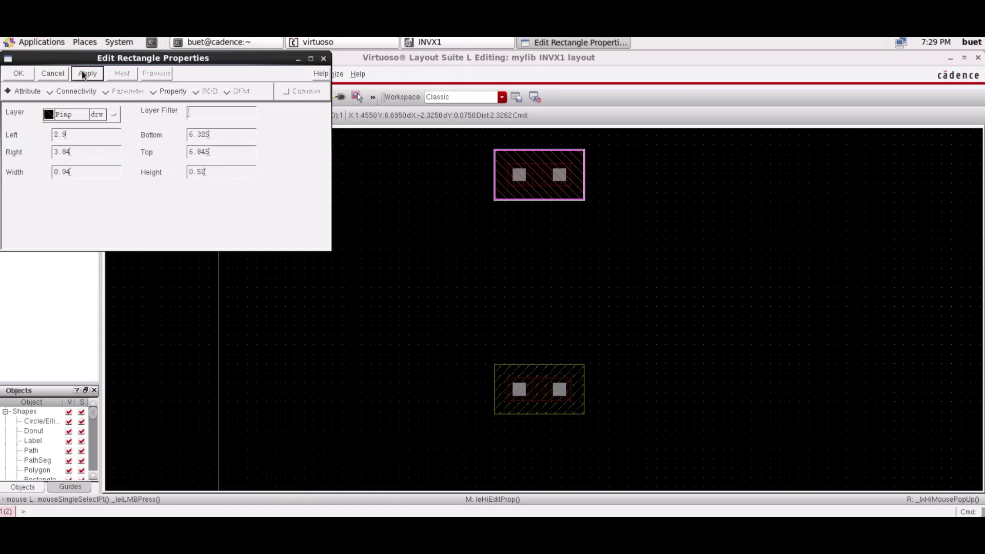
pyautogui.click(18, 74)
pyautogui.click(476, 250)
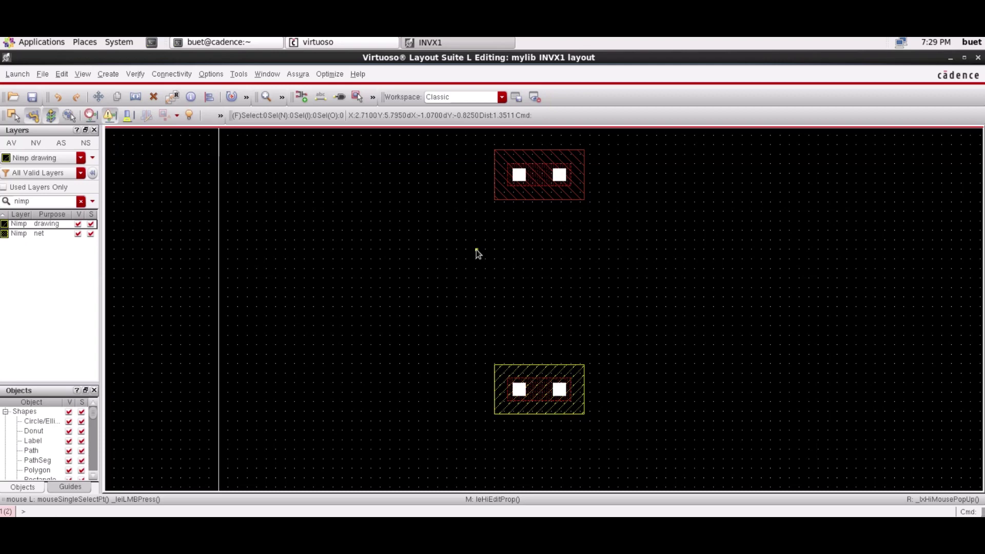
# Step: Start the Ruler command and clear all existing rulers from the layout
pyautogui.click(281, 97)
pyautogui.click(266, 104)
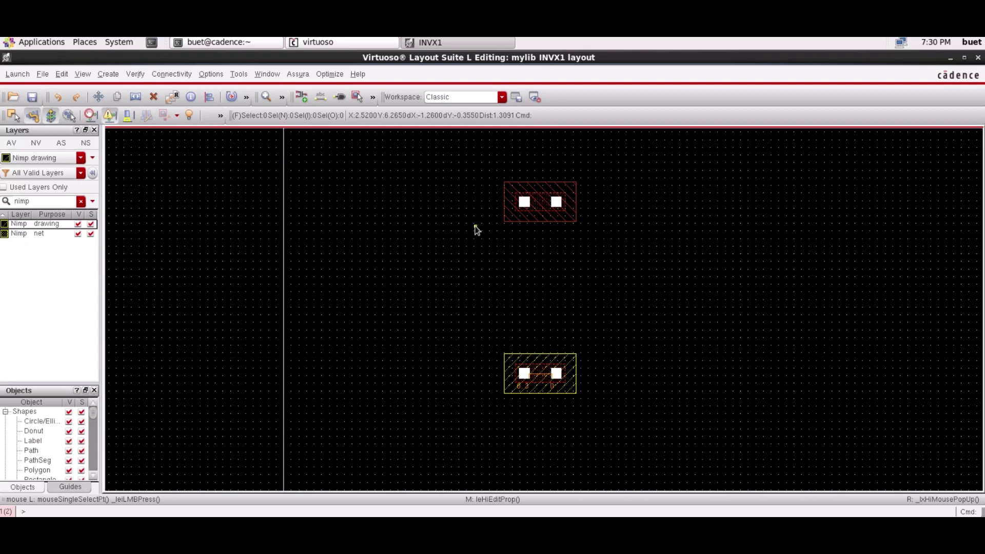
pyautogui.press('k')
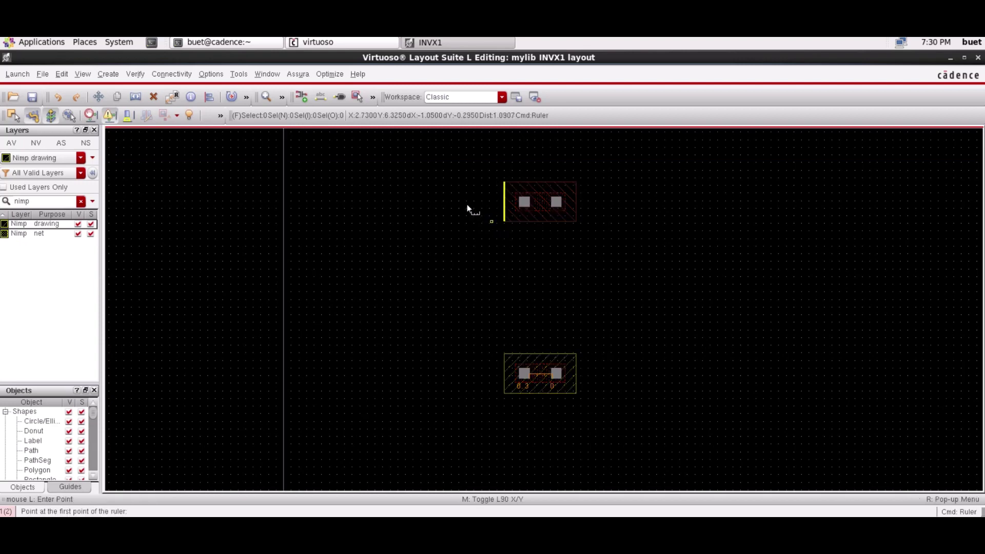
pyautogui.hotkey('shift', 'k')
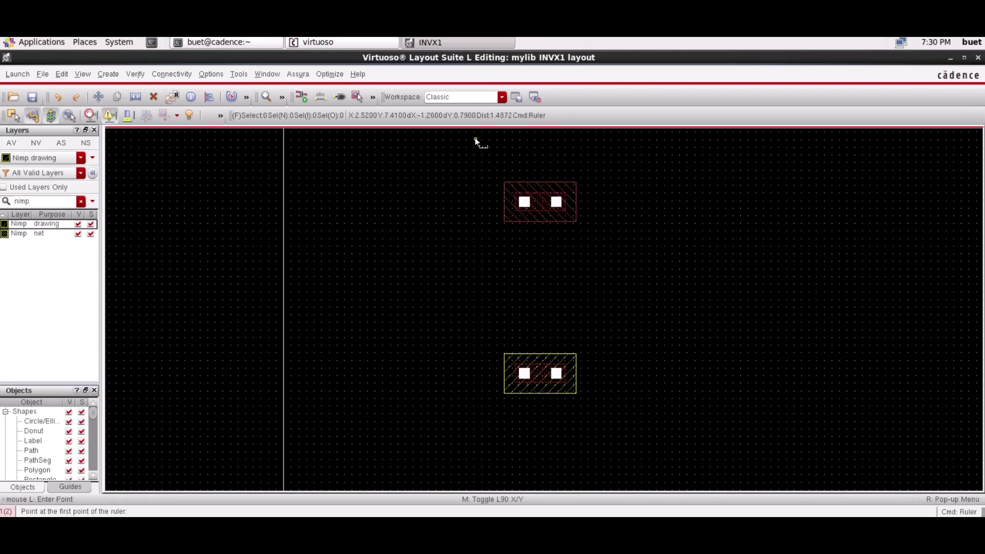
# Step: Place a vertical ruler about 5 long beside both devices, spanning from above the Pimp device to below the Nimp device
pyautogui.click(481, 139)
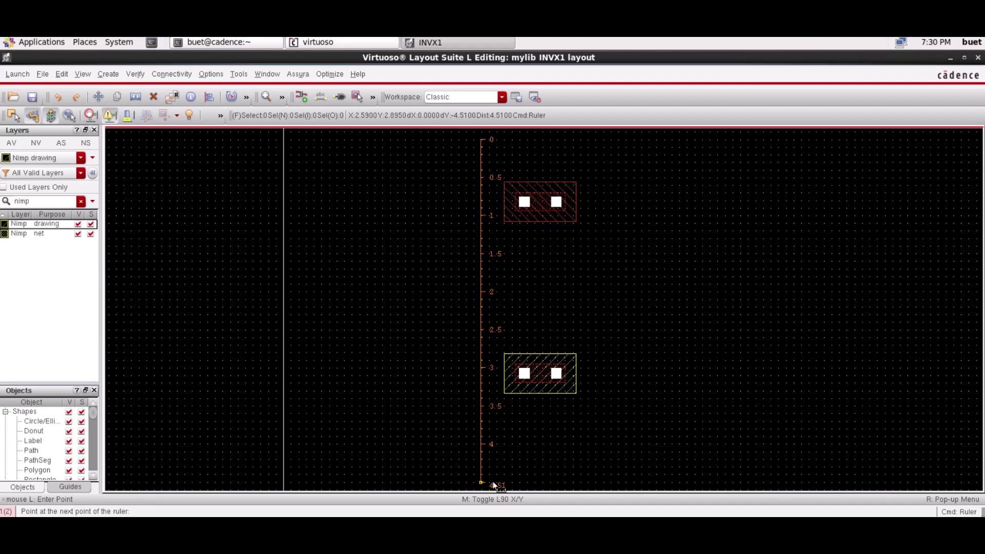
pyautogui.press('Escape')
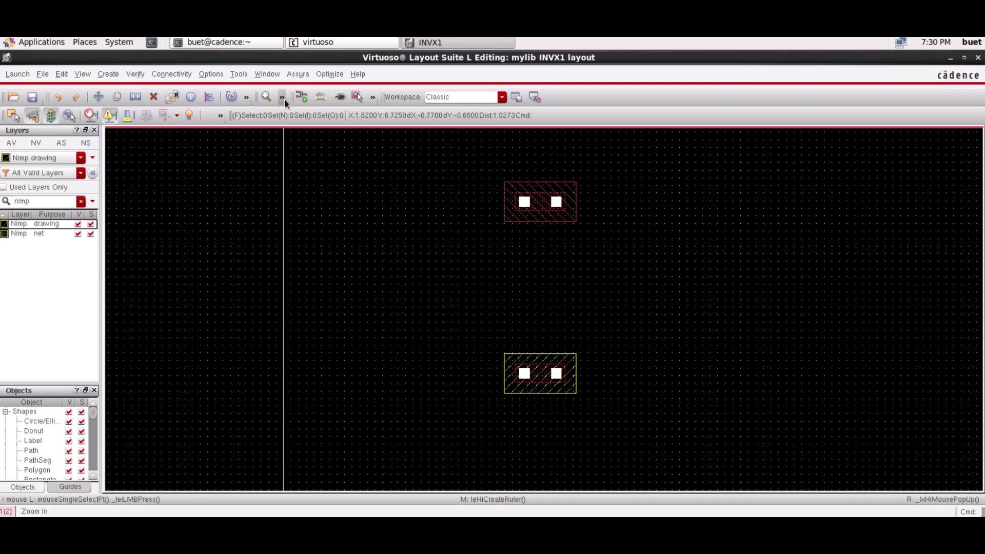
pyautogui.click(284, 100)
pyautogui.click(267, 98)
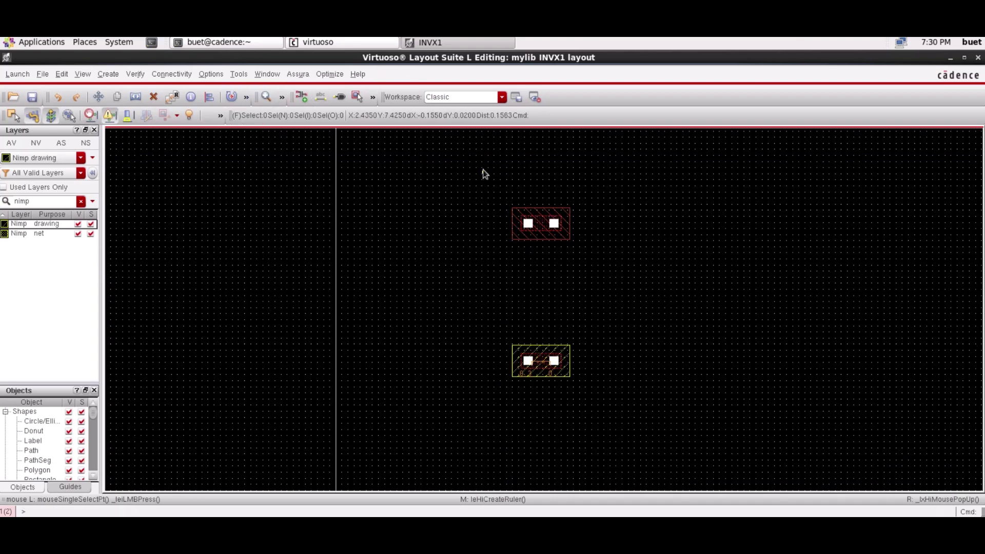
pyautogui.press('k')
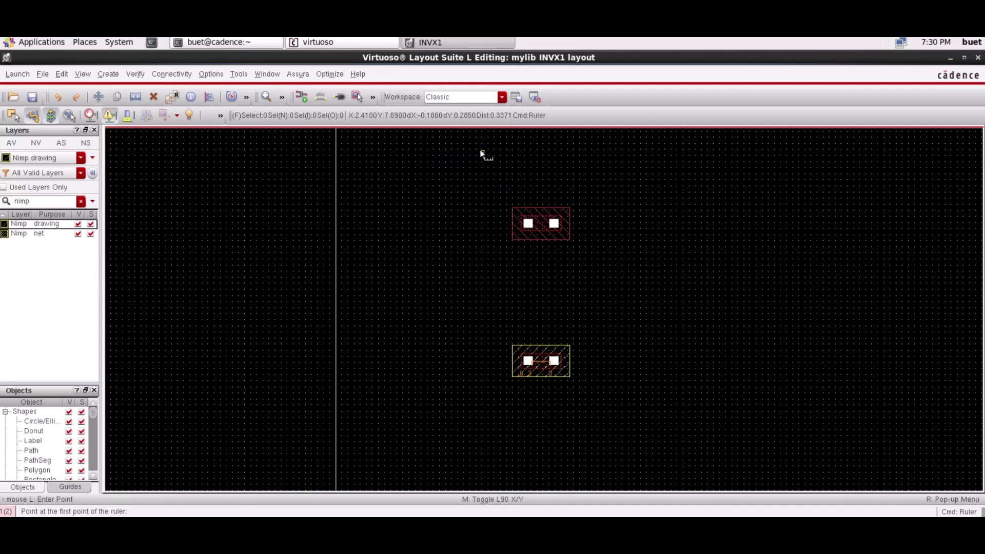
pyautogui.click(475, 154)
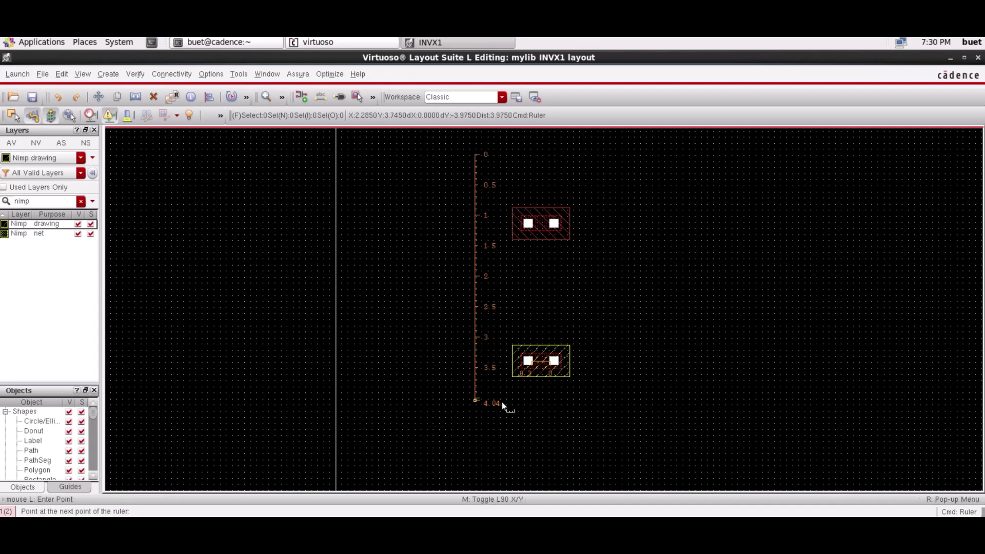
pyautogui.click(503, 459)
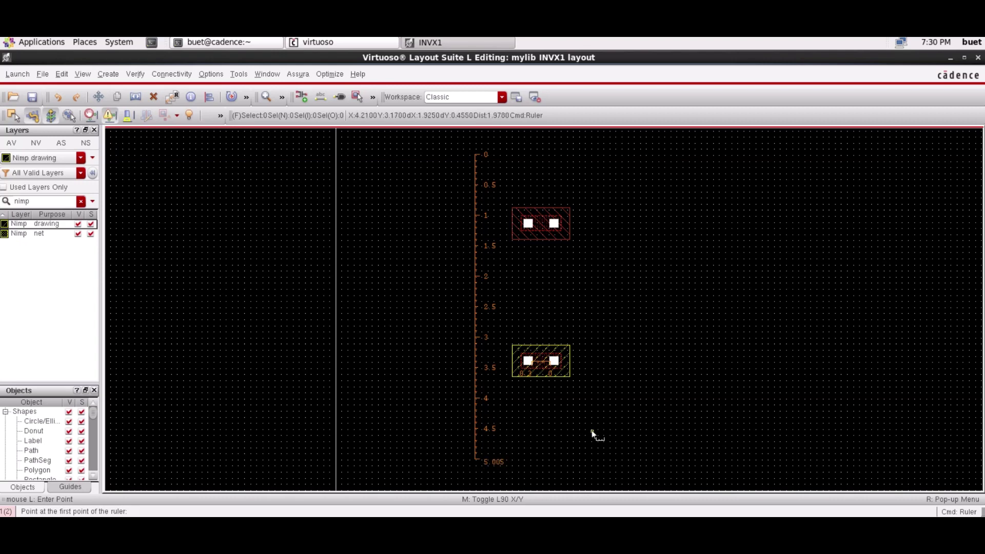
pyautogui.press('Escape')
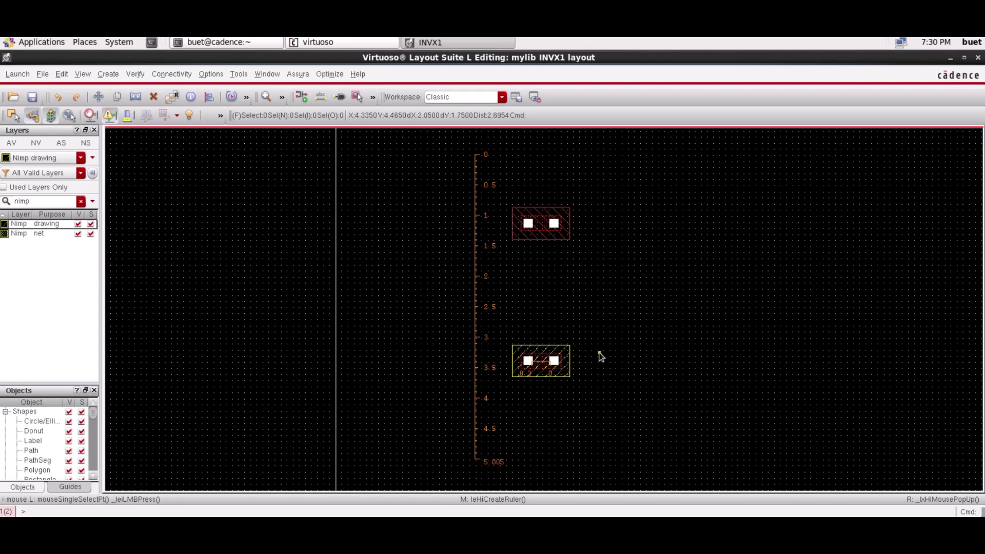
# Step: Move both devices against the vertical ruler, with the upper Pimp's top edge at mark 1 and the lower Nimp's bottom edge at mark 4
pyautogui.click(558, 375)
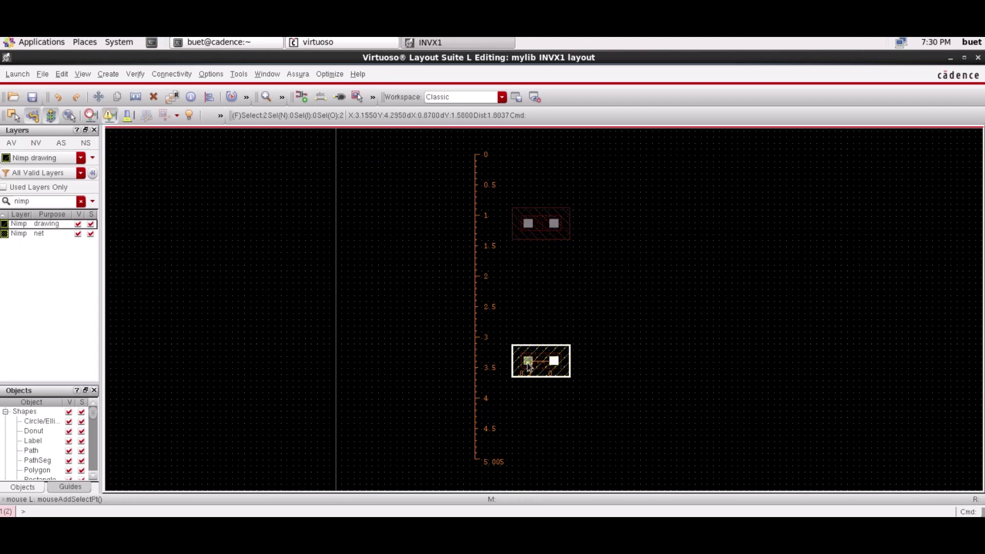
pyautogui.keyDown('shift'); pyautogui.click(547, 372); pyautogui.keyUp('shift')
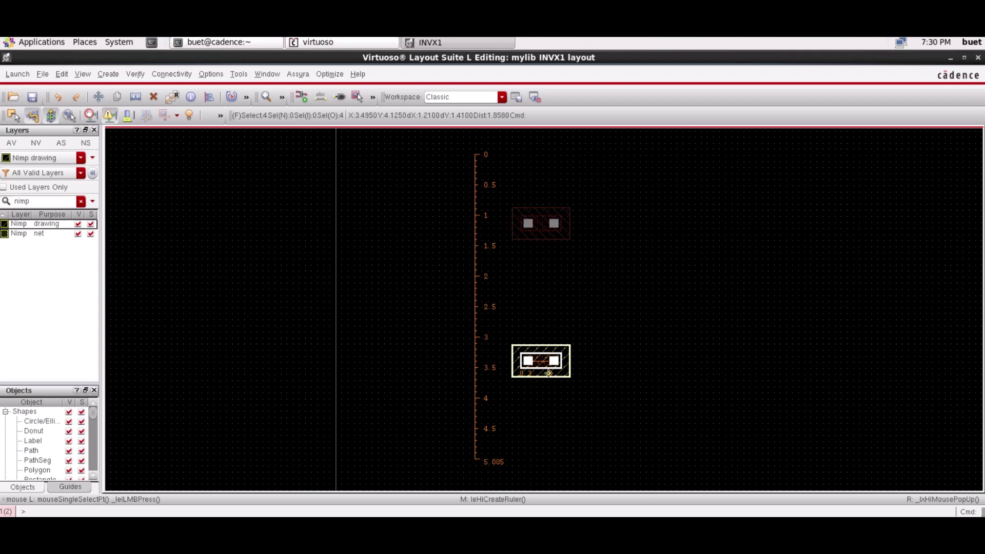
pyautogui.moveTo(548, 373); pyautogui.dragTo(508, 398)
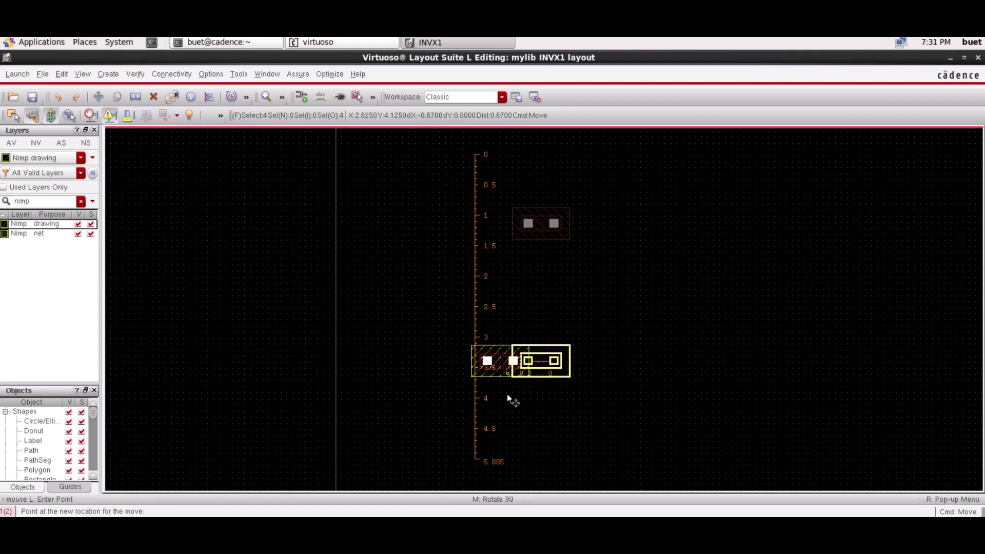
pyautogui.click(513, 398)
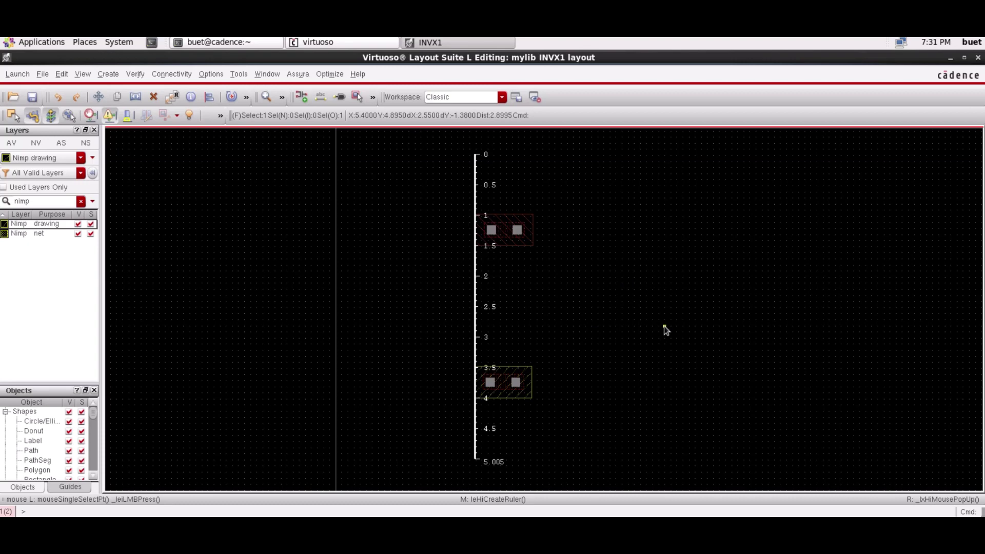
# Step: Draw a Poly drawing rectangle about 0.15 wide and 3.4 long, running vertically through both devices between their contacts
pyautogui.click(34, 204)
pyautogui.write('poly')
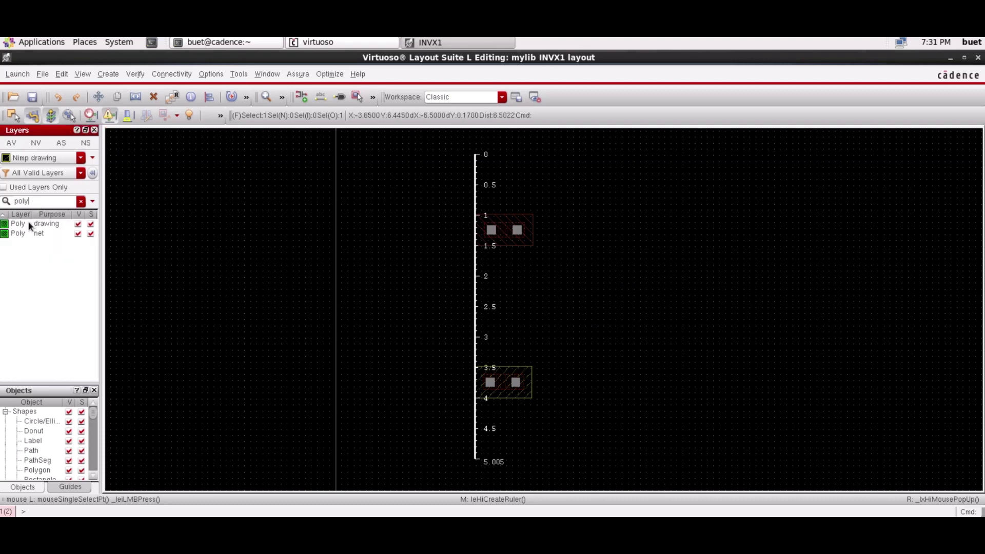
pyautogui.click(28, 225)
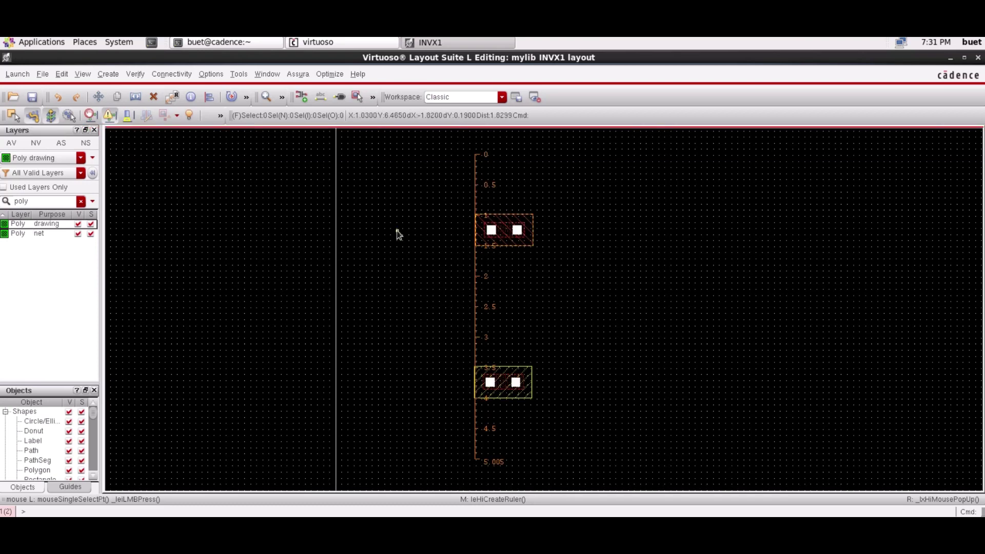
pyautogui.click(107, 74)
pyautogui.click(230, 92)
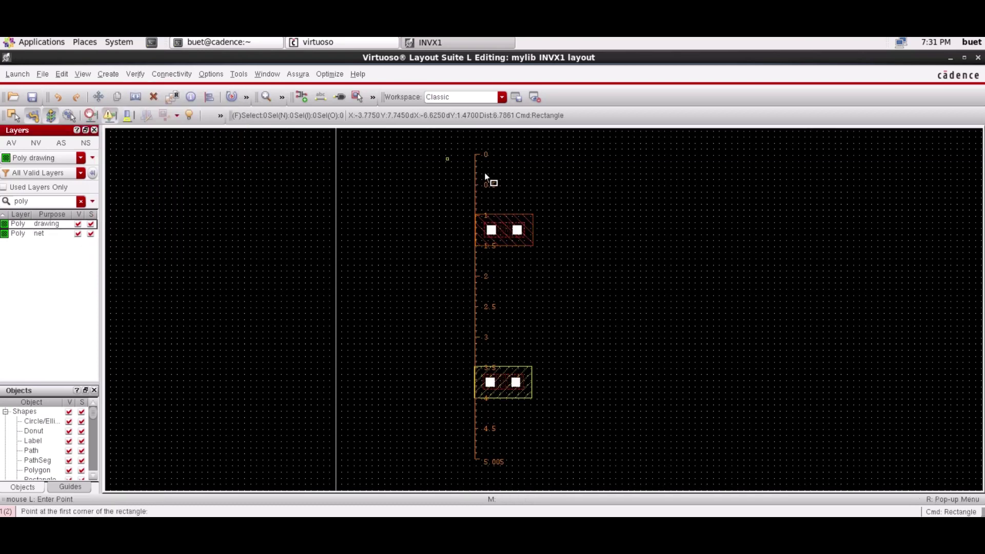
pyautogui.click(498, 204)
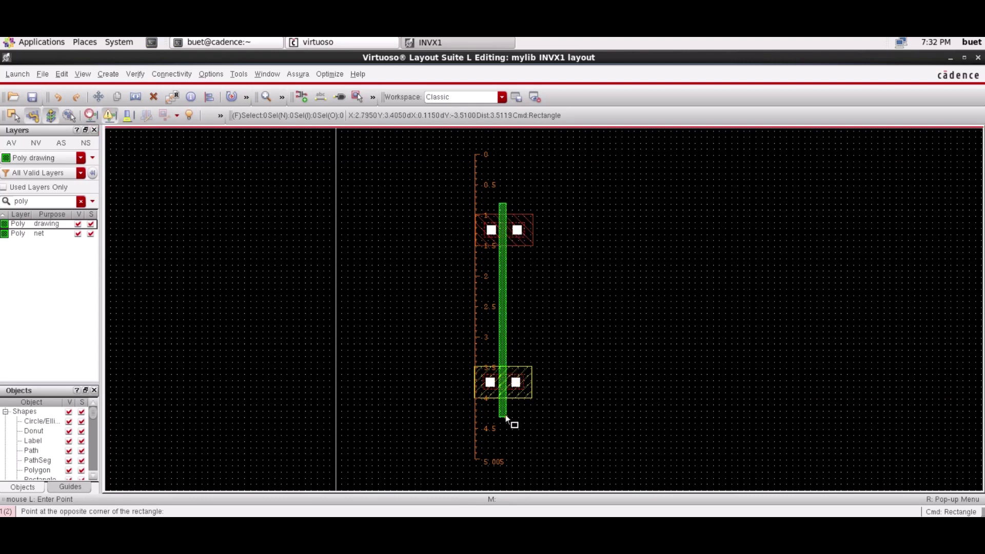
pyautogui.click(506, 411)
pyautogui.press('Escape')
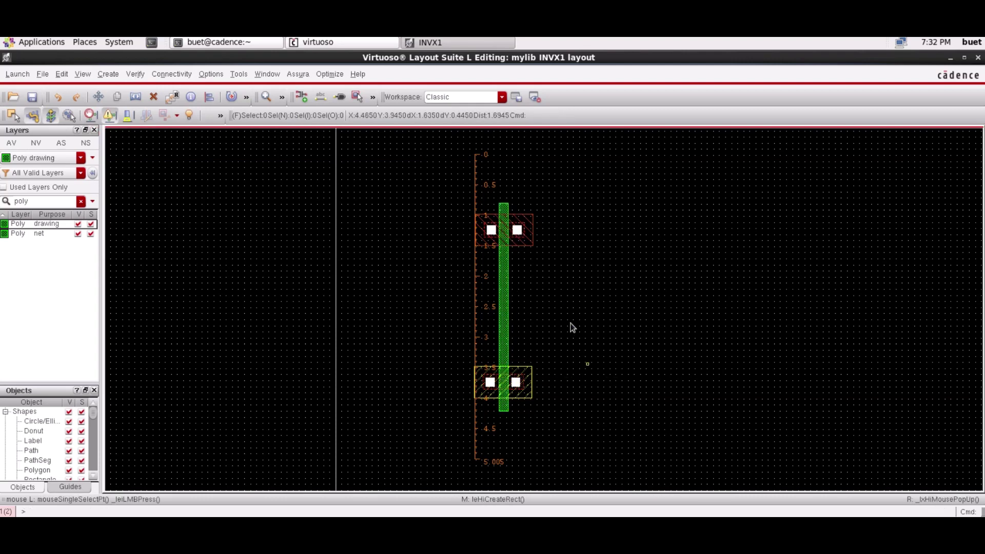
pyautogui.keyDown('ctrl'); pyautogui.scroll(2, 562, 319); pyautogui.keyUp('ctrl')
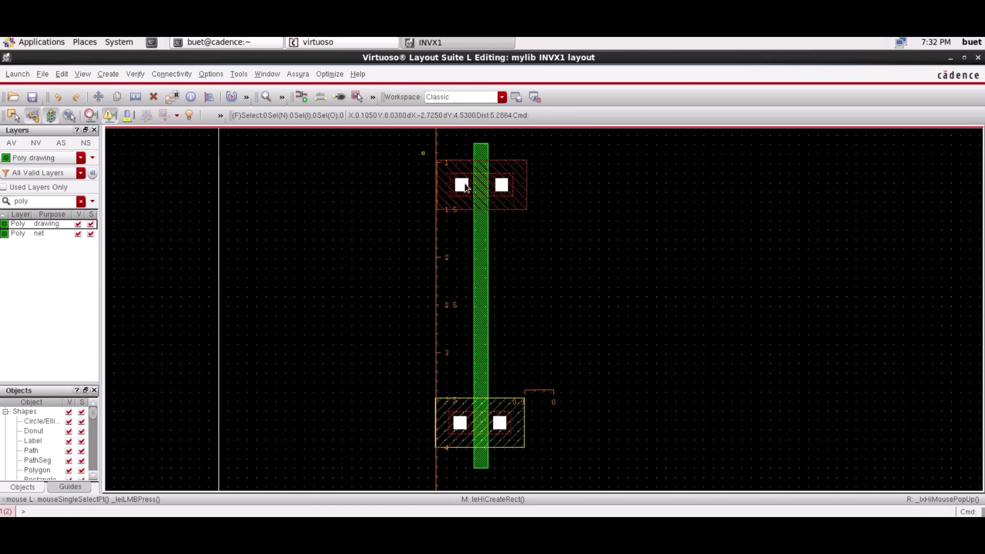
pyautogui.press('s')
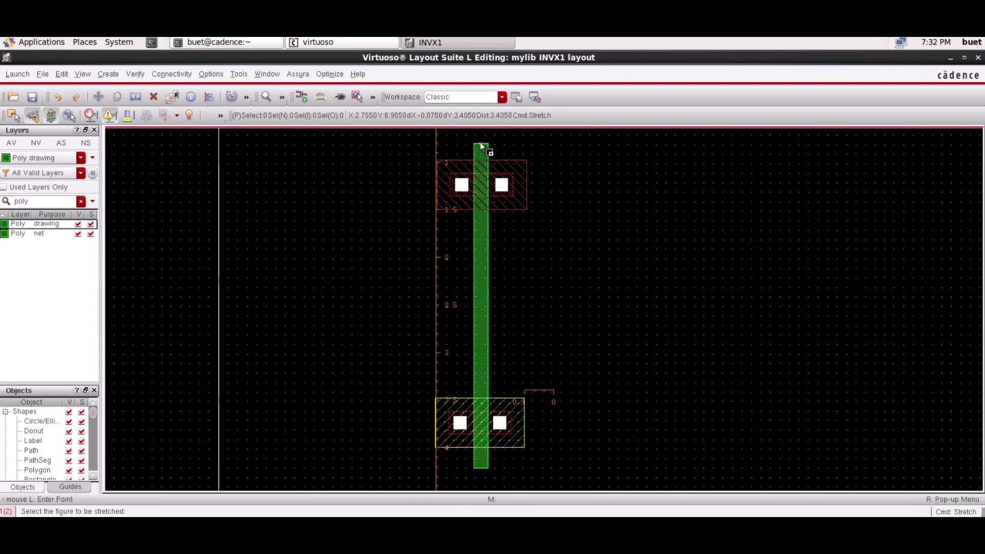
pyautogui.click(482, 144)
pyautogui.press('Escape')
# Step: Place a vertical ruler 0.18 long extending upward from the Pimp rectangle's top edge
pyautogui.hotkey('shift', 'k')
pyautogui.press('k')
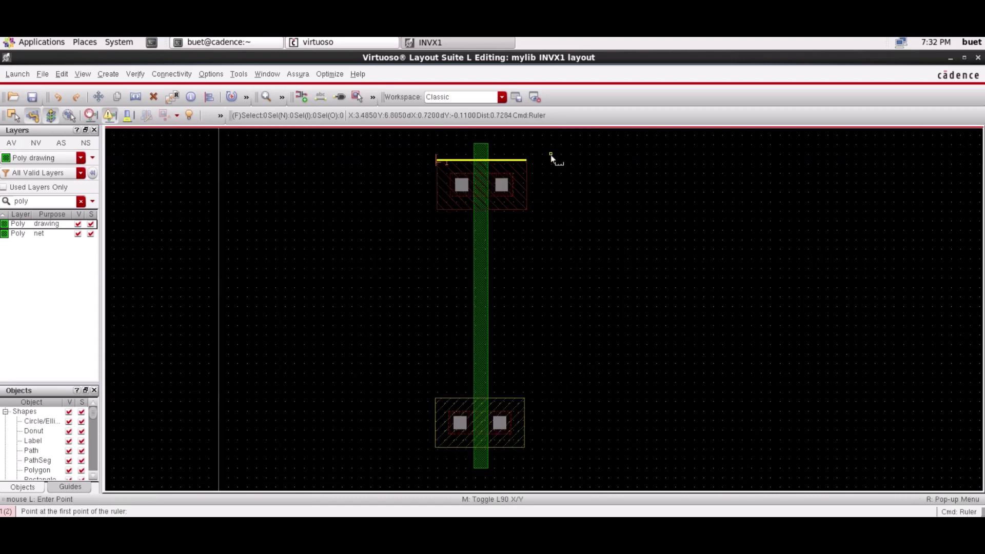
pyautogui.click(519, 160)
pyautogui.click(519, 143)
pyautogui.hotkey('shift', 'k')
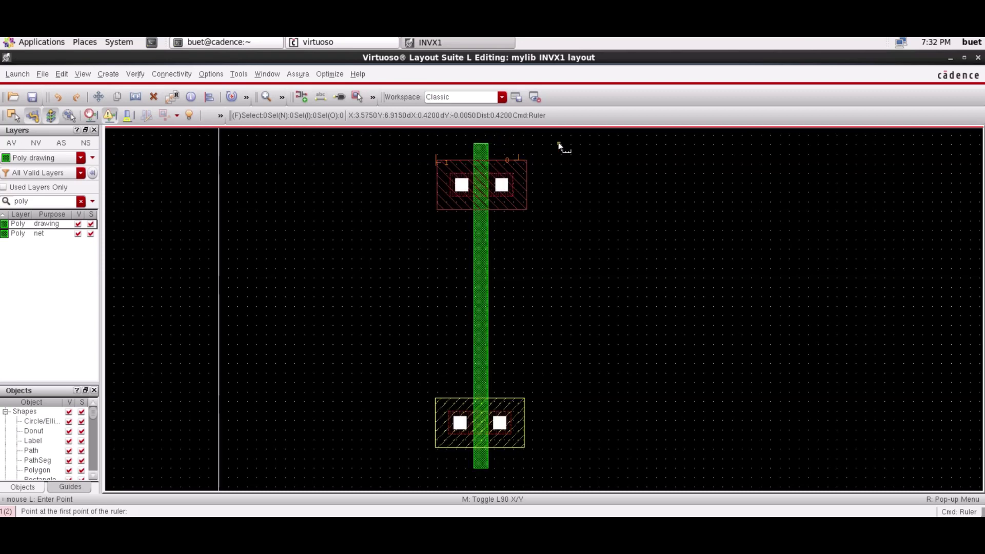
pyautogui.press('Escape')
# Step: Move the 0.18 ruler onto the Poly's upper end so that it starts at the Pimp's top edge
pyautogui.moveTo(518, 150); pyautogui.dragTo(485, 154)
pyautogui.click(261, 99)
pyautogui.click(262, 99)
pyautogui.press('Up')
pyautogui.press('Up')
pyautogui.press('Up')
pyautogui.click(262, 98)
pyautogui.press('Down')
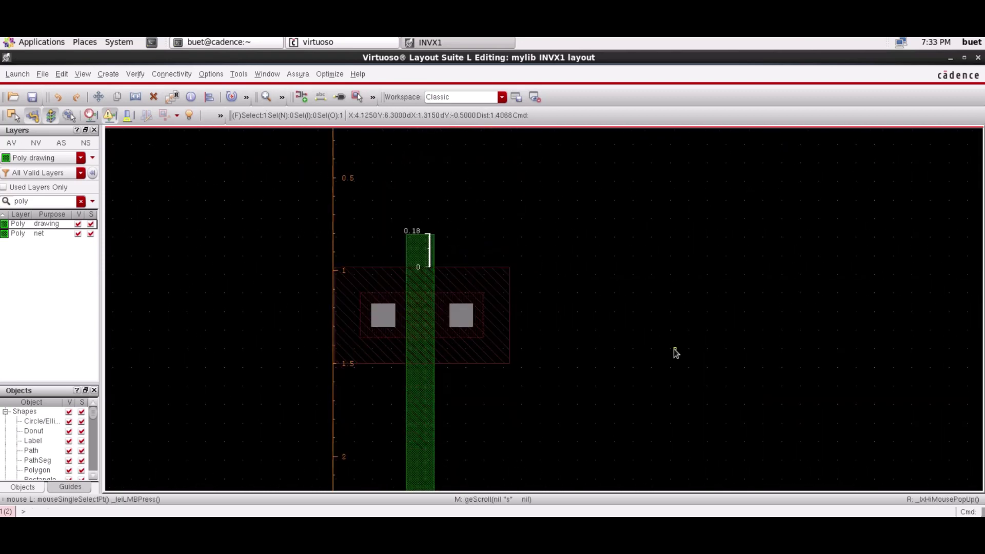
pyautogui.press('Down')
pyautogui.press('Up')
# Step: Move the 0.18 ruler down to the Poly's lower end so it extends below the lower Nimp's bottom edge
pyautogui.moveTo(429, 251)
pyautogui.mouseDown()
pyautogui.moveTo(430, 464)
pyautogui.moveTo(436, 264)
pyautogui.mouseUp()
pyautogui.scroll(-8, 430, 465)
pyautogui.click(435, 266)
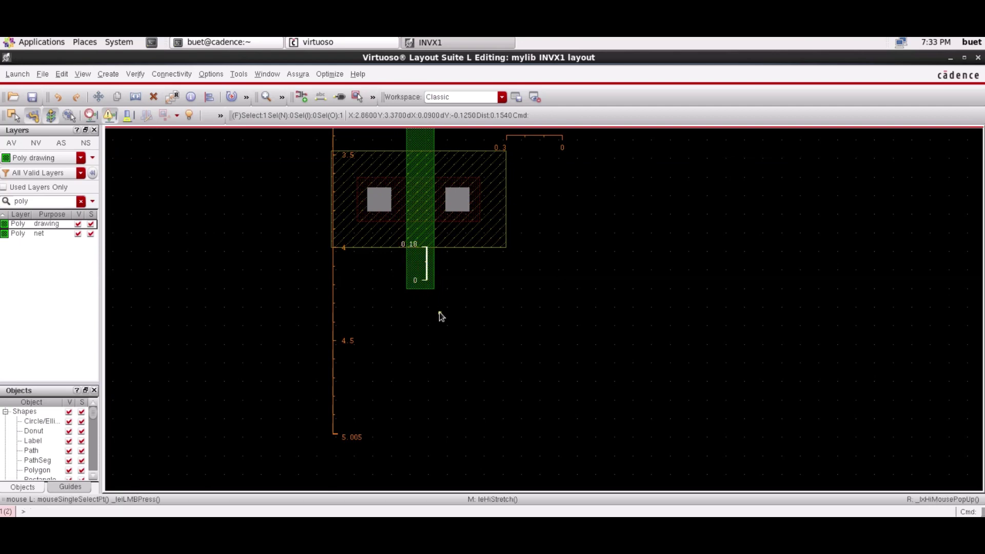
# Step: Stretch the Poly's bottom edge to 0.18 below the Nimp's bottom edge and set the Poly's width to 0.1
pyautogui.click(437, 295)
pyautogui.moveTo(436, 295); pyautogui.dragTo(430, 281)
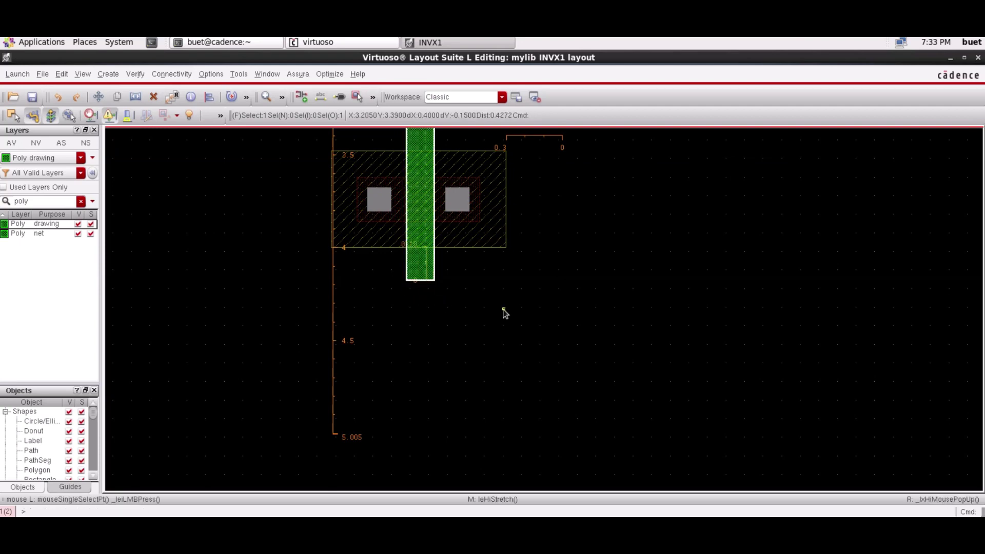
pyautogui.press('q')
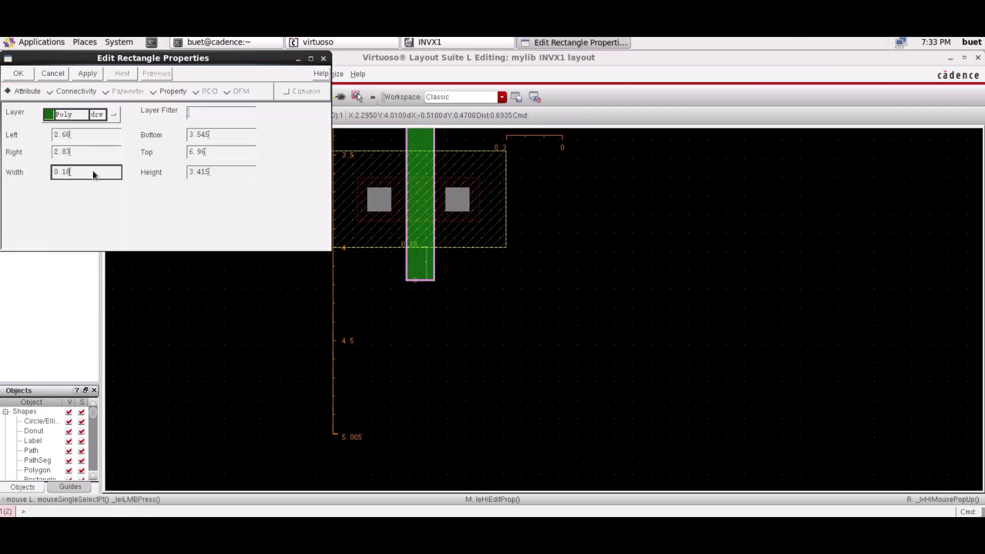
pyautogui.press('Return')
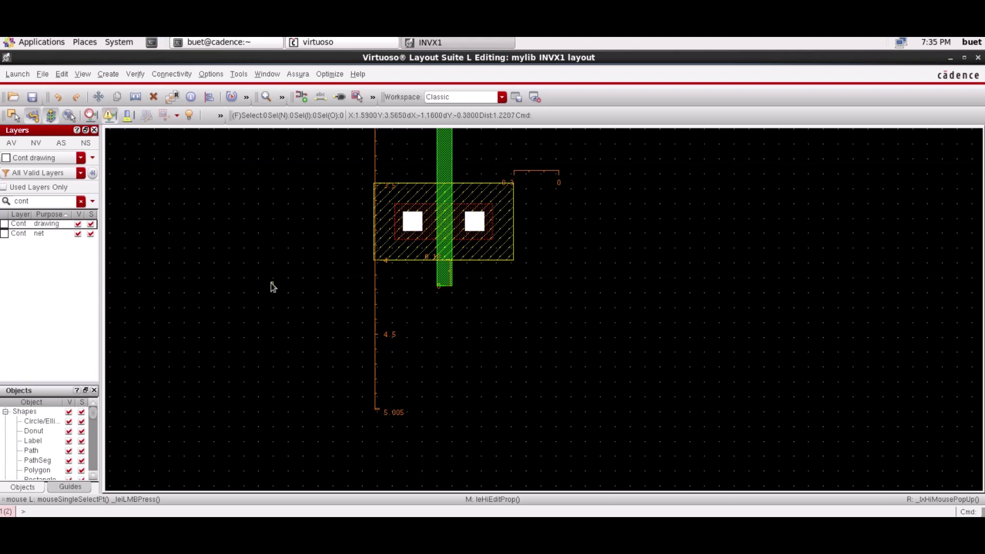
# Step: Draw a Cont drawing rectangle about 0.15 by 0.12 below the Poly's lower end
pyautogui.click(108, 74)
pyautogui.moveTo(120, 92)
pyautogui.click(233, 100)
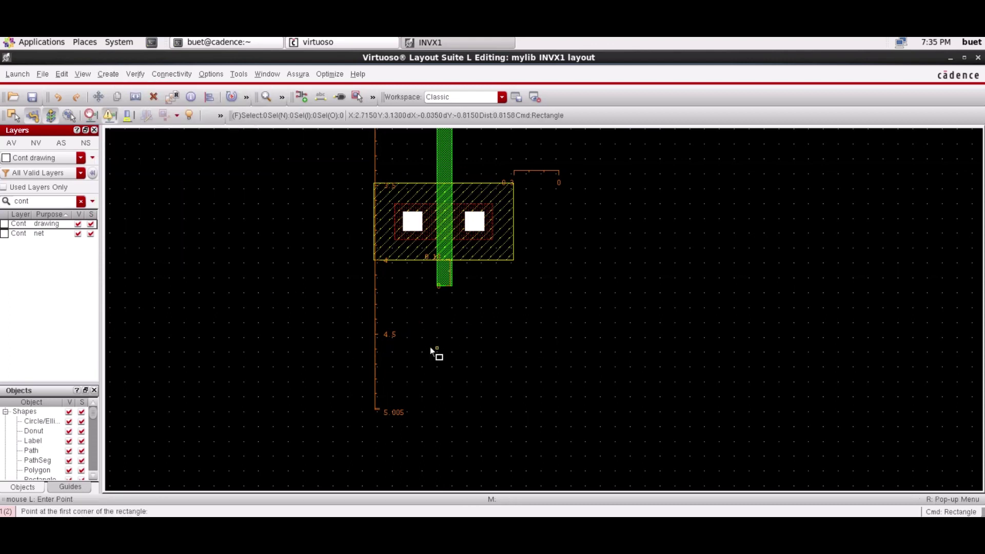
pyautogui.click(436, 340)
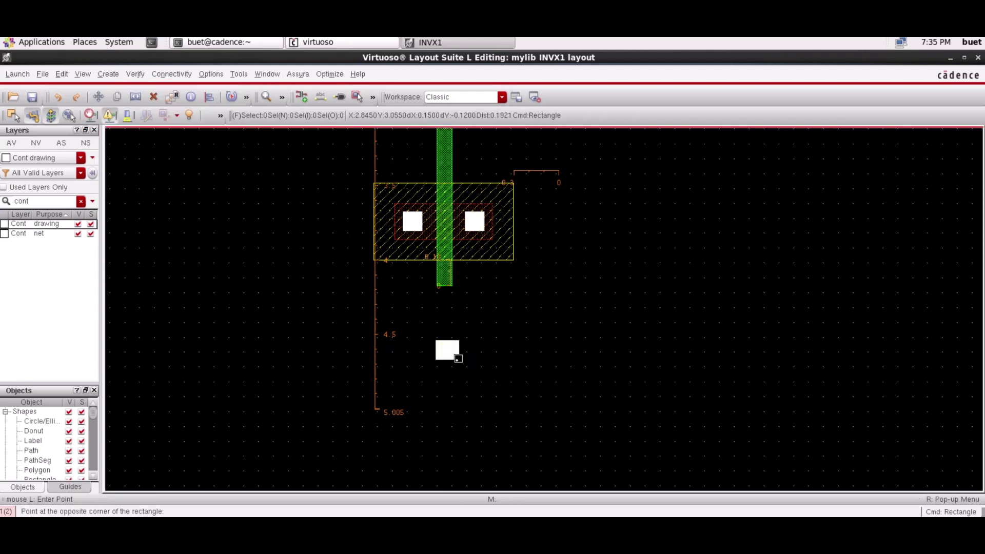
pyautogui.click(459, 360)
pyautogui.press('Escape')
# Step: Set the new contact's width to 0.12 in its properties
pyautogui.click(447, 354)
pyautogui.press('q')
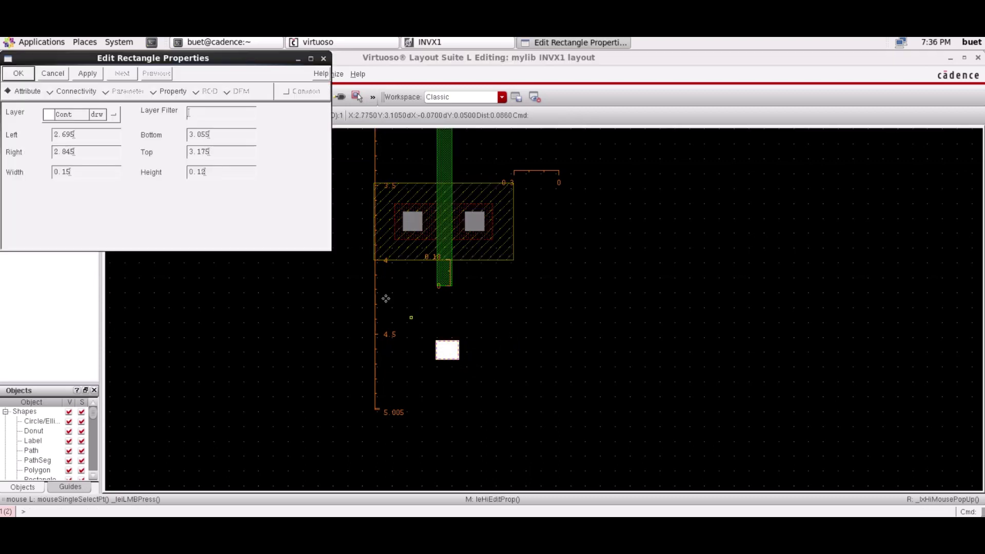
pyautogui.click(81, 173)
pyautogui.click(30, 78)
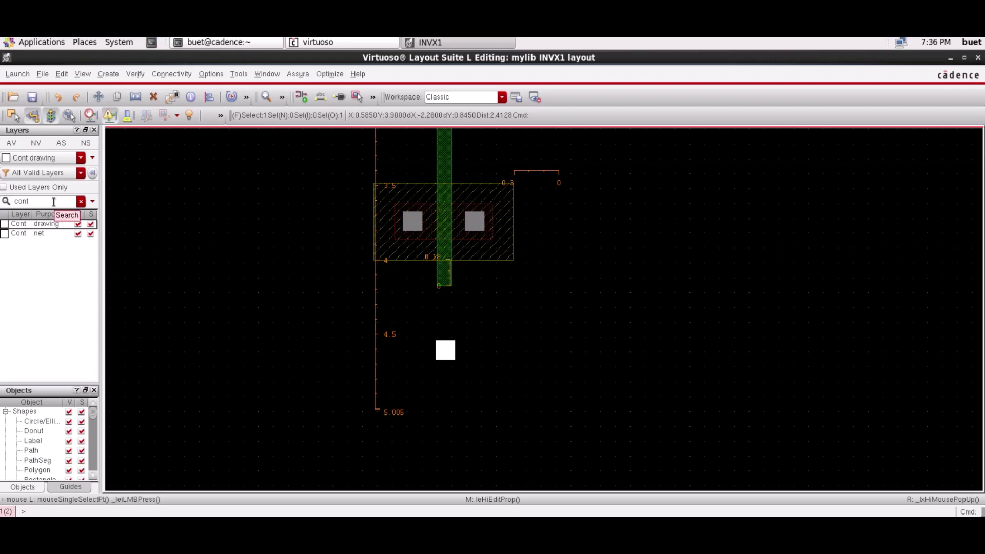
# Step: Draw an Oxide drawing rectangle about 0.35 by 0.3 around the new contact below the Poly
pyautogui.click(54, 202)
pyautogui.click(48, 224)
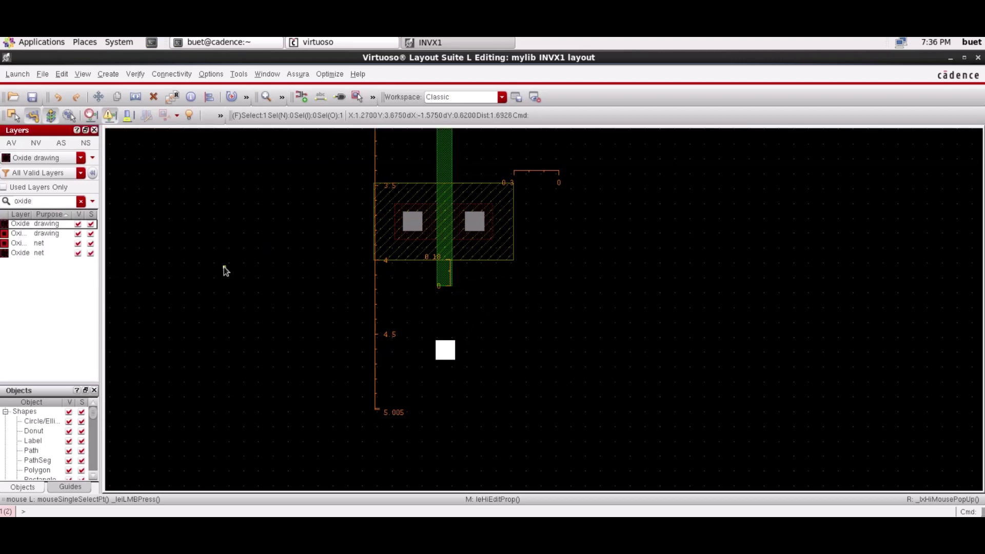
pyautogui.click(108, 74)
pyautogui.moveTo(112, 93)
pyautogui.click(225, 94)
pyautogui.click(419, 327)
pyautogui.click(471, 370)
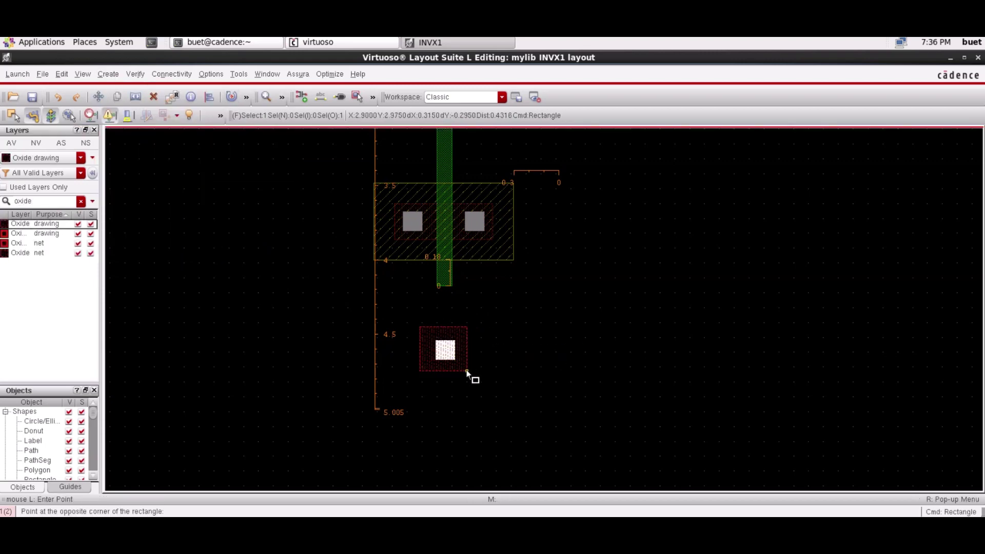
pyautogui.press('s')
pyautogui.click(444, 371)
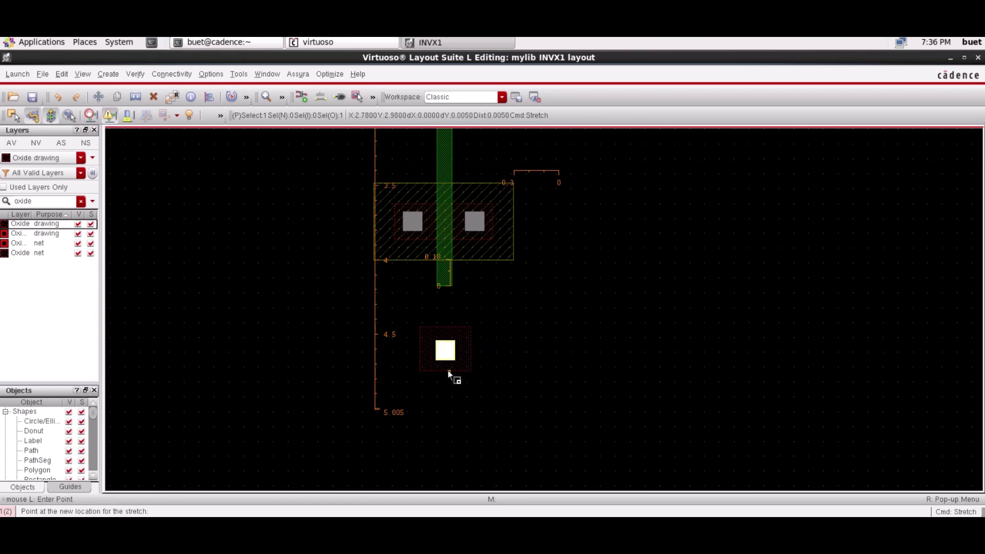
pyautogui.click(452, 369)
pyautogui.click(452, 370)
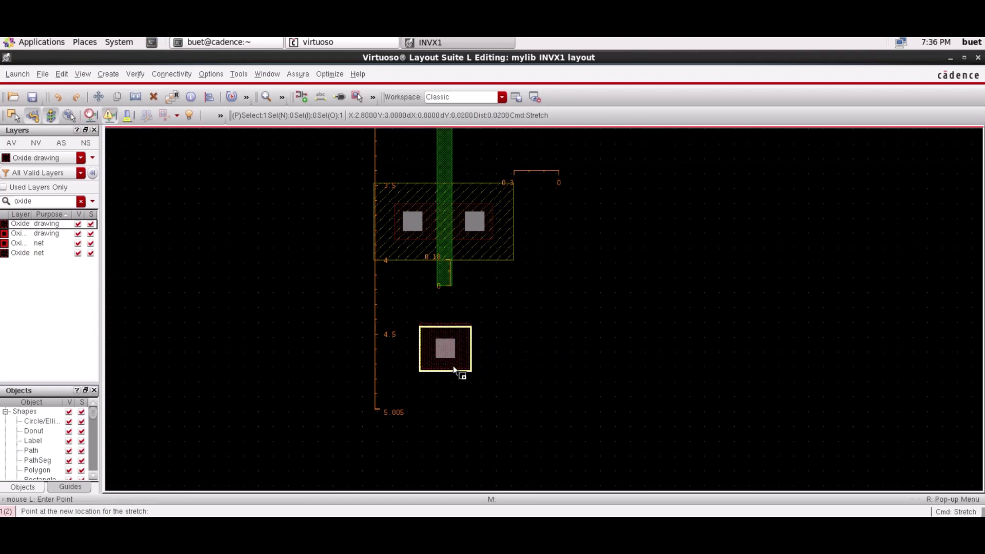
pyautogui.click(454, 371)
pyautogui.press('Escape')
# Step: Stretch the new Oxide rectangle's bottom edge up to about Y 3.0, roughly 0.06 below the contact
pyautogui.scroll(2, 455, 377)
pyautogui.press('s')
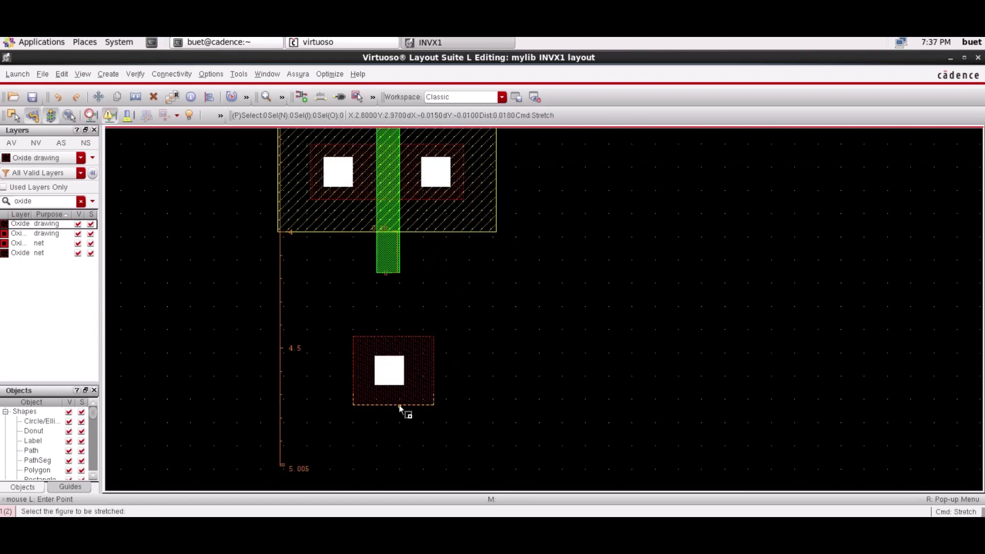
pyautogui.click(400, 405)
pyautogui.click(395, 399)
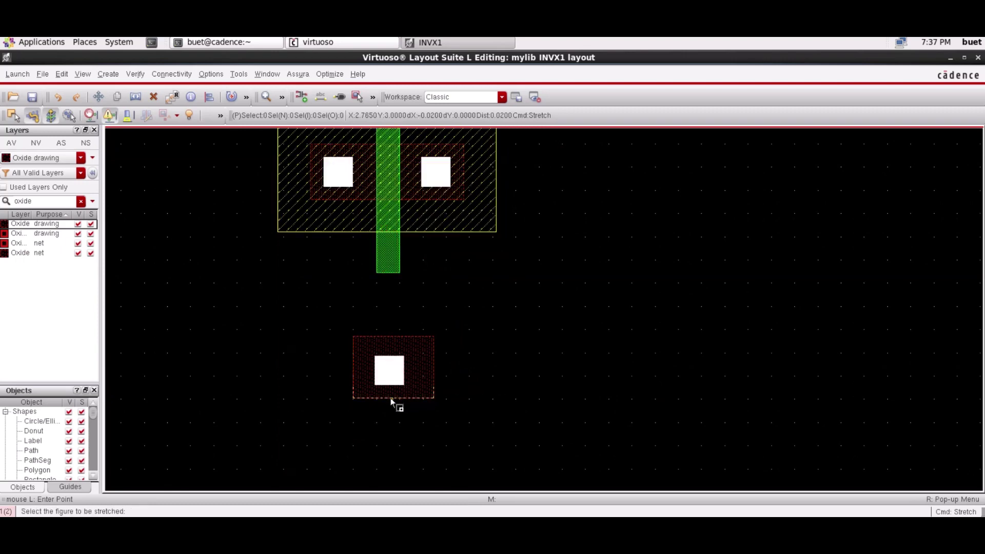
# Step: Stretch the right, top and left edges of the lower Oxide rectangle inward to about 0.06 from the contact
pyautogui.click(426, 368)
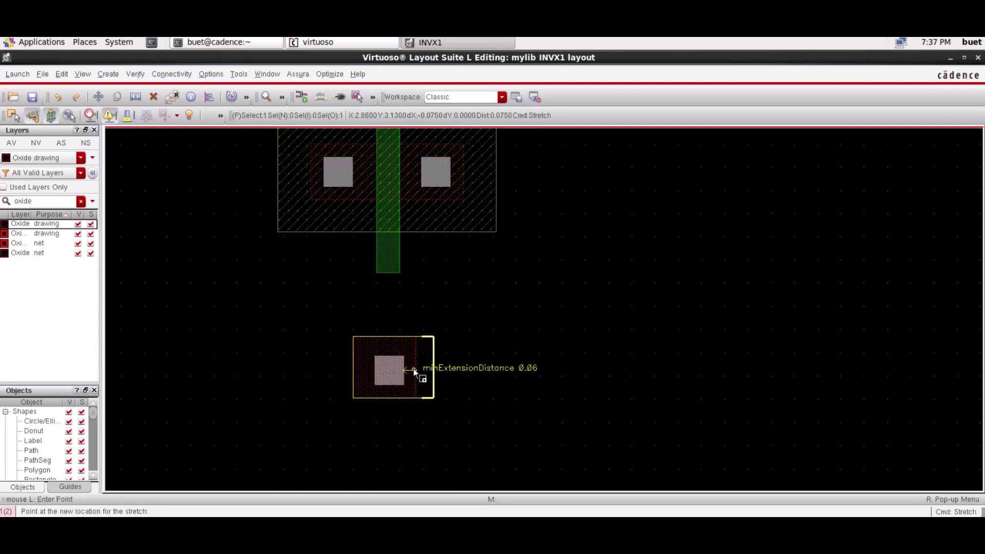
pyautogui.click(412, 369)
pyautogui.click(389, 344)
pyautogui.click(388, 350)
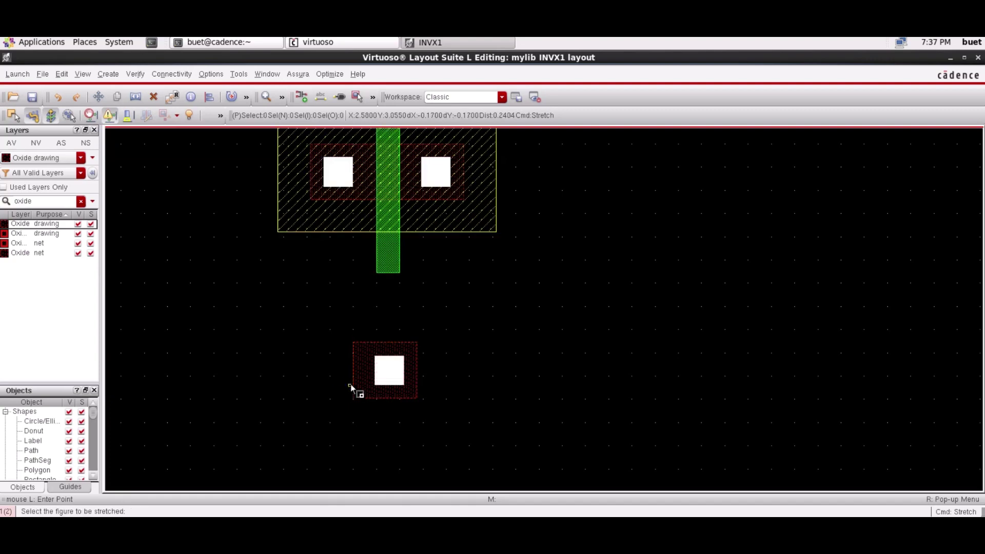
pyautogui.click(354, 388)
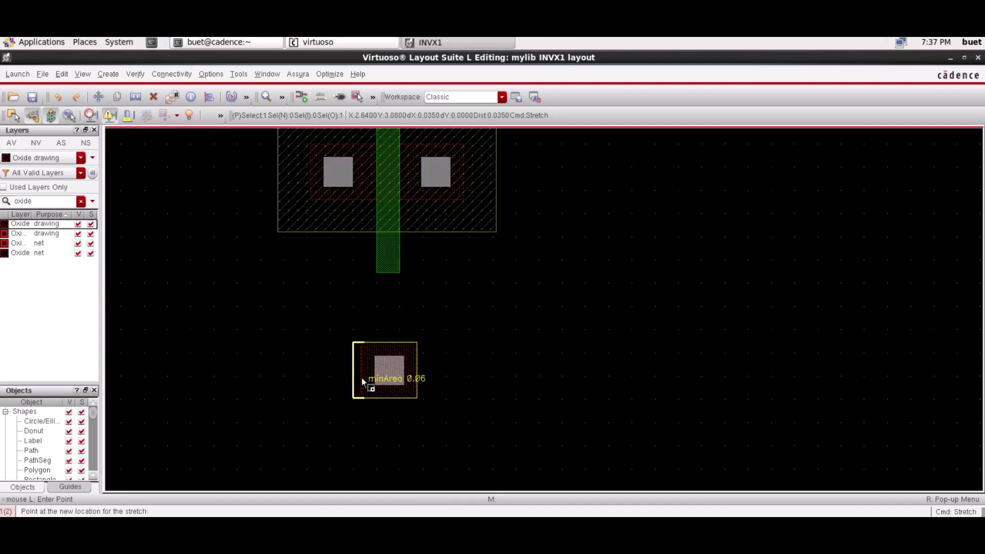
pyautogui.click(363, 384)
pyautogui.press('Escape')
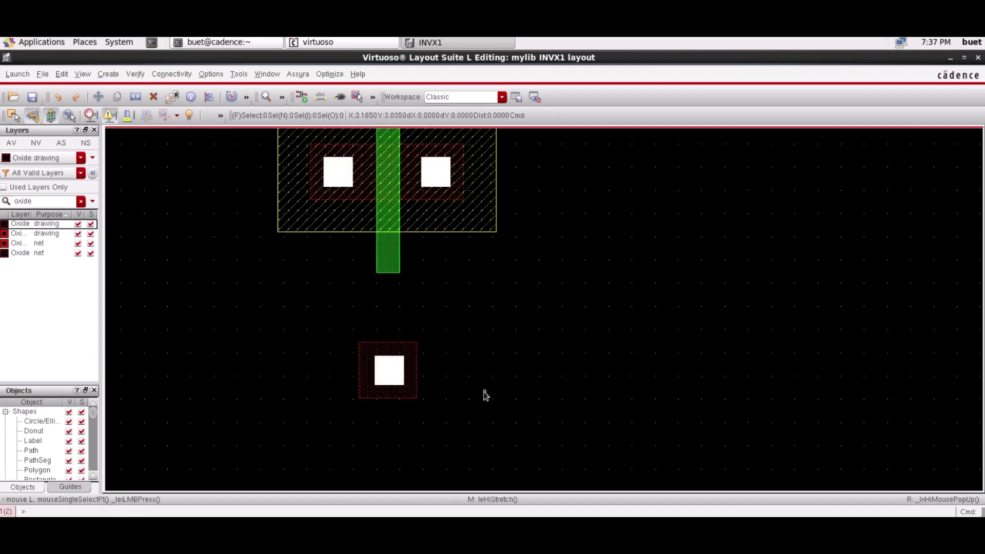
# Step: Draw a Pimp drawing rectangle about 0.56 by 0.47 around the lower Oxide and trim its left edge inward about 0.03
pyautogui.doubleClick(45, 202)
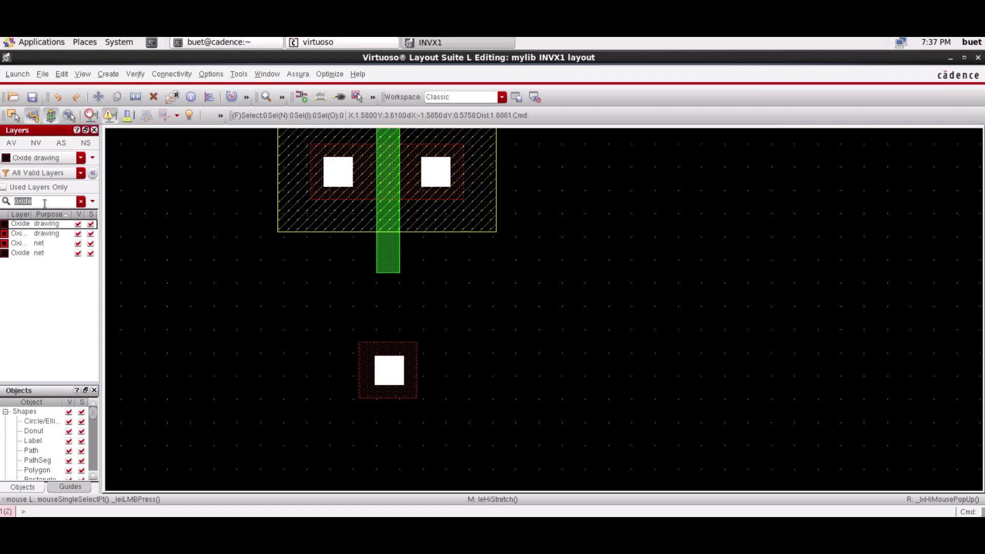
pyautogui.write('pimp')
pyautogui.click(107, 74)
pyautogui.click(239, 92)
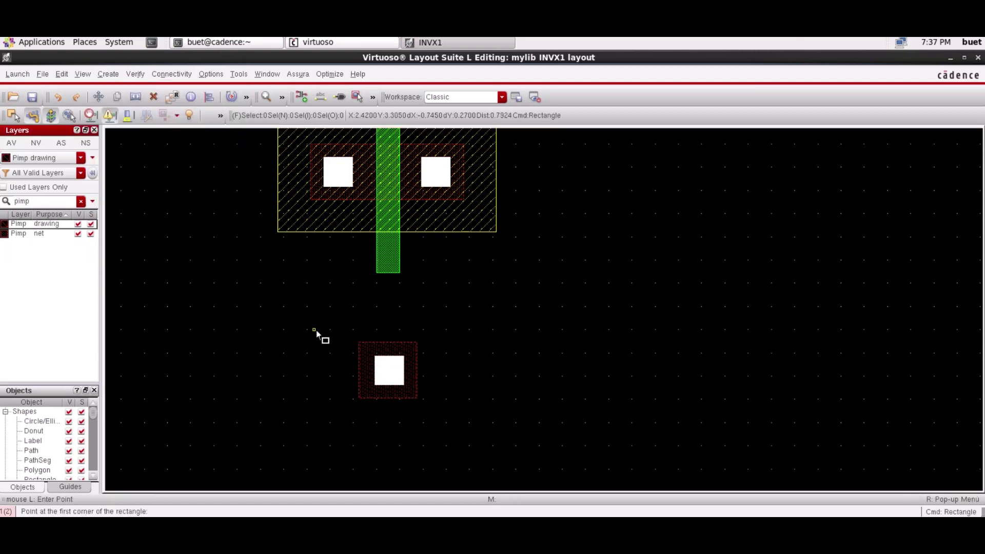
pyautogui.click(316, 316)
pyautogui.click(448, 427)
pyautogui.press('s')
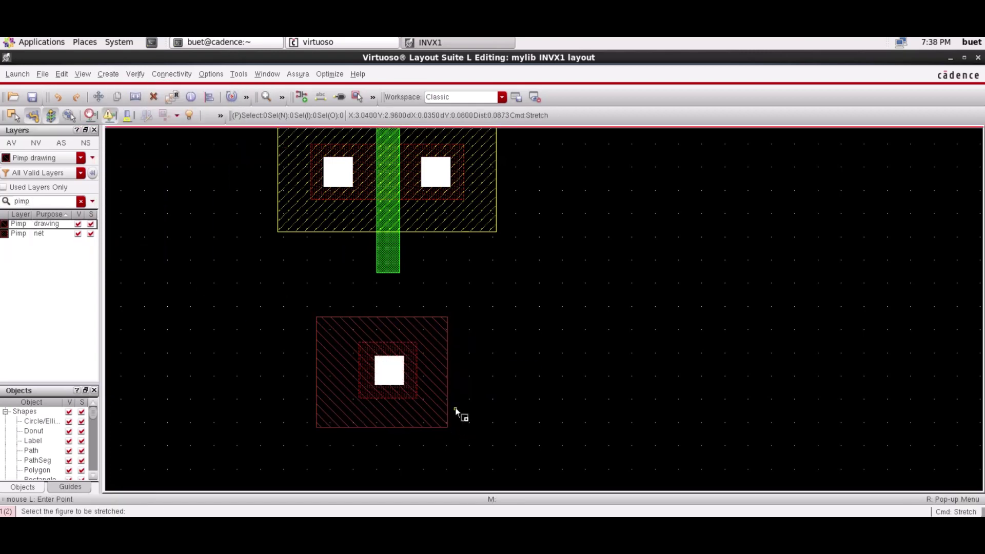
pyautogui.click(417, 426)
pyautogui.click(422, 418)
pyautogui.click(317, 385)
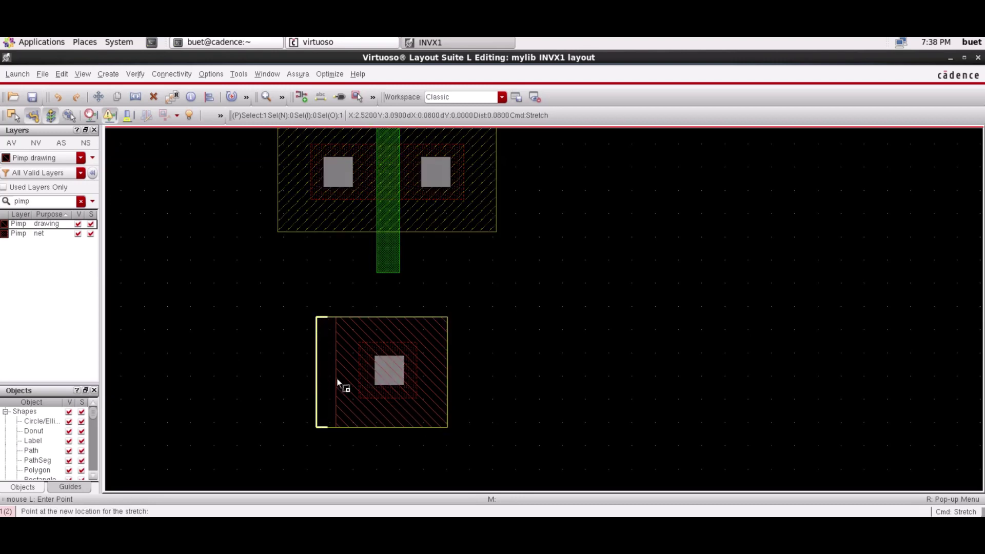
pyautogui.click(324, 386)
# Step: Draw a 0.14 ruler, place it against the Oxide's right edge and stretch the Pimp's right edge to the ruler's end
pyautogui.press('k')
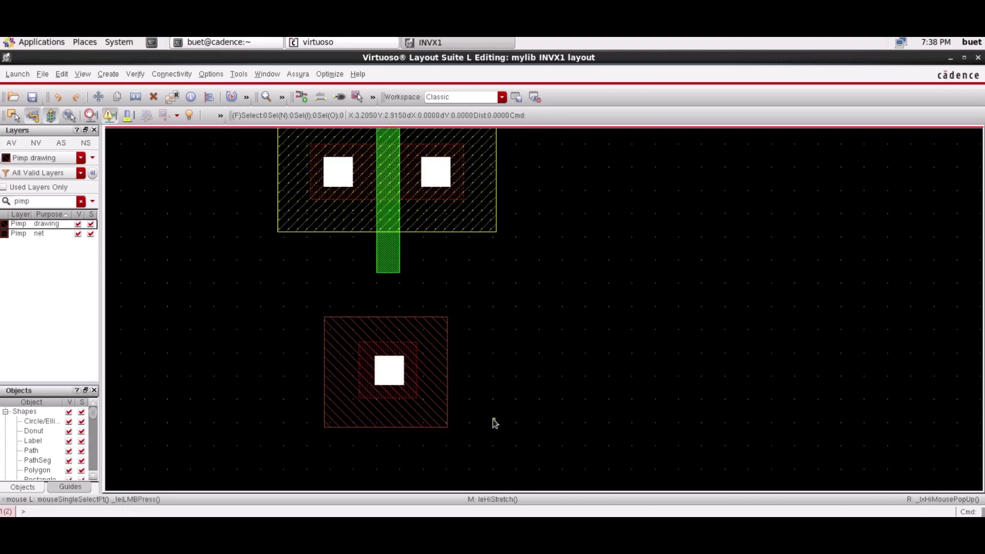
pyautogui.click(529, 361)
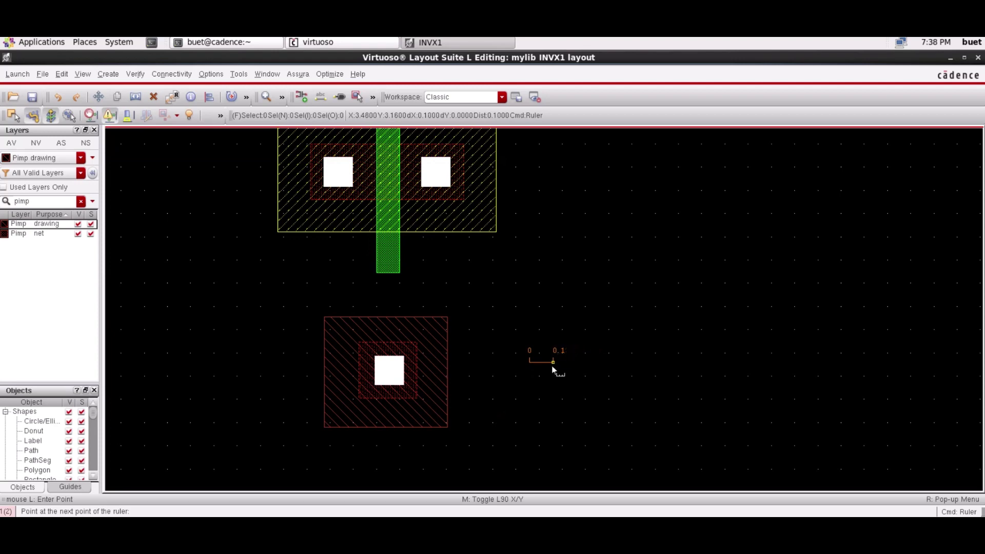
pyautogui.click(562, 367)
pyautogui.press('Escape')
pyautogui.click(541, 362)
pyautogui.moveTo(541, 362); pyautogui.dragTo(434, 375)
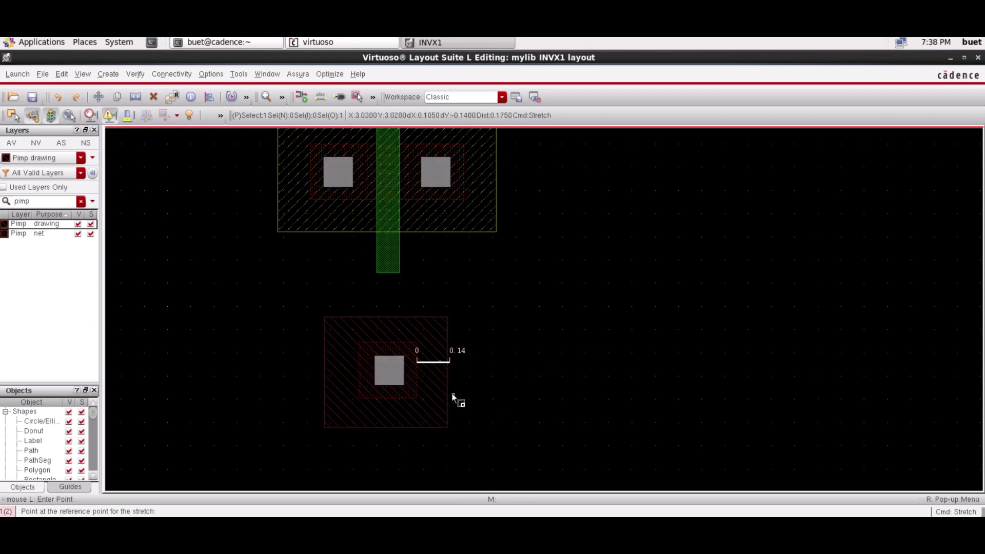
# Step: Move the 0.14 ruler to the Oxide's left side and stretch the Pimp's left edge to match it
pyautogui.click(434, 363)
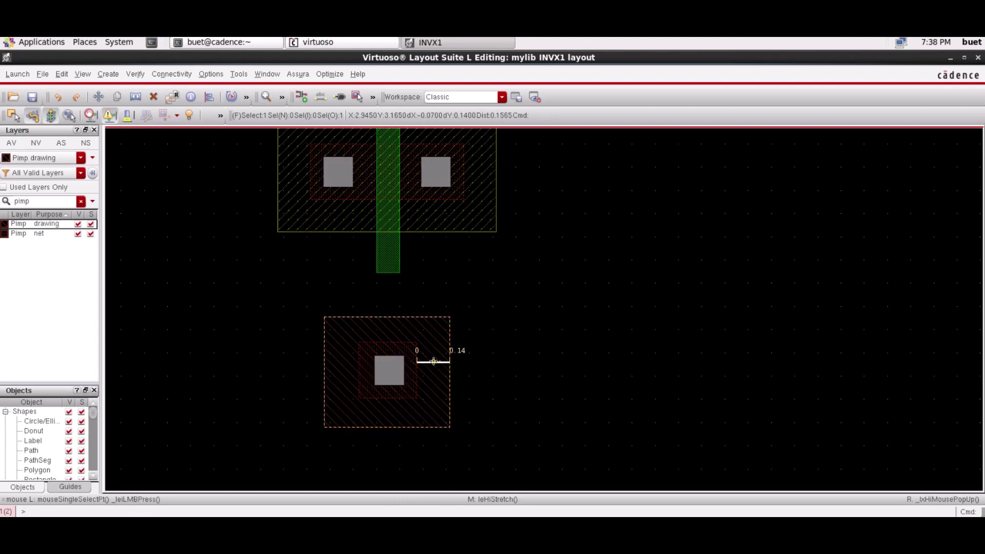
pyautogui.rightClick(434, 362)
pyautogui.moveTo(503, 441)
pyautogui.click(628, 451)
pyautogui.press('Escape')
pyautogui.press('s')
pyautogui.click(336, 368)
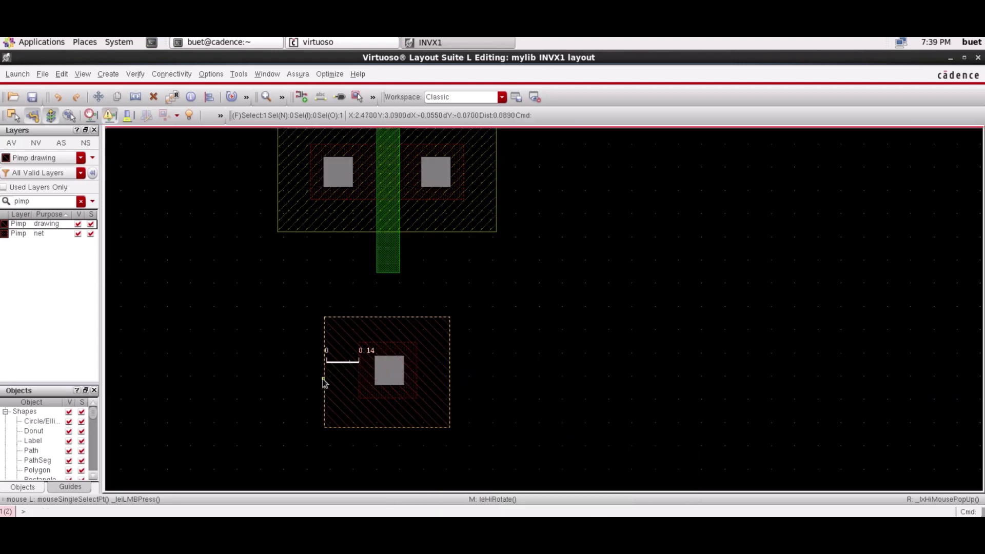
pyautogui.click(326, 390)
pyautogui.click(329, 390)
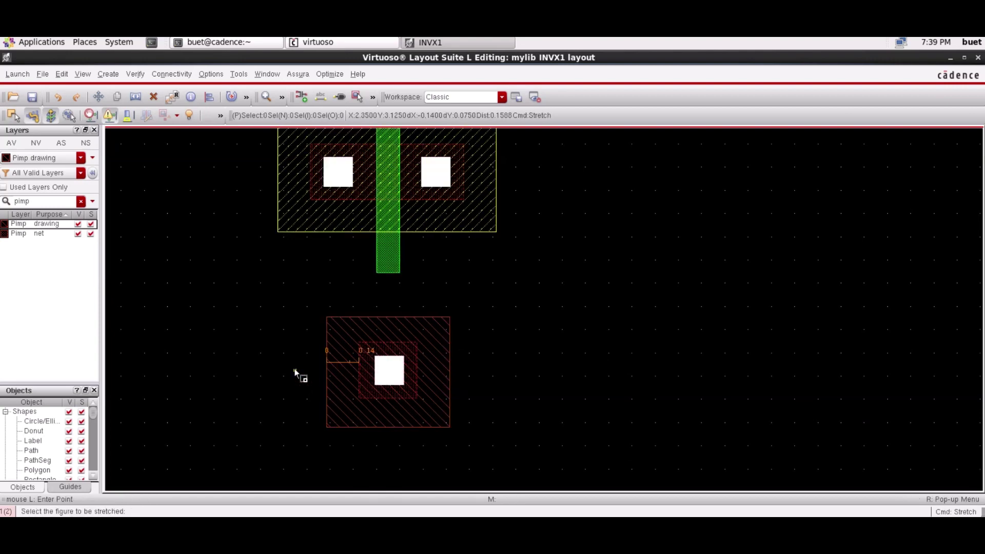
# Step: Rotate the 0.14 ruler to vertical, place it above the Oxide and stretch the Pimp's top edge to it
pyautogui.press('Escape')
pyautogui.click(329, 364)
pyautogui.rightClick(332, 362)
pyautogui.moveTo(461, 287)
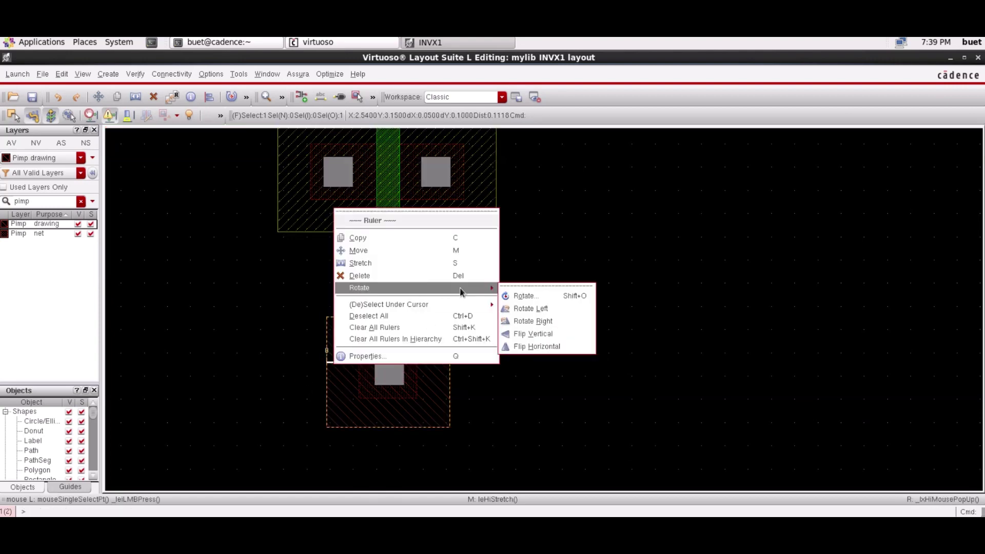
pyautogui.click(532, 326)
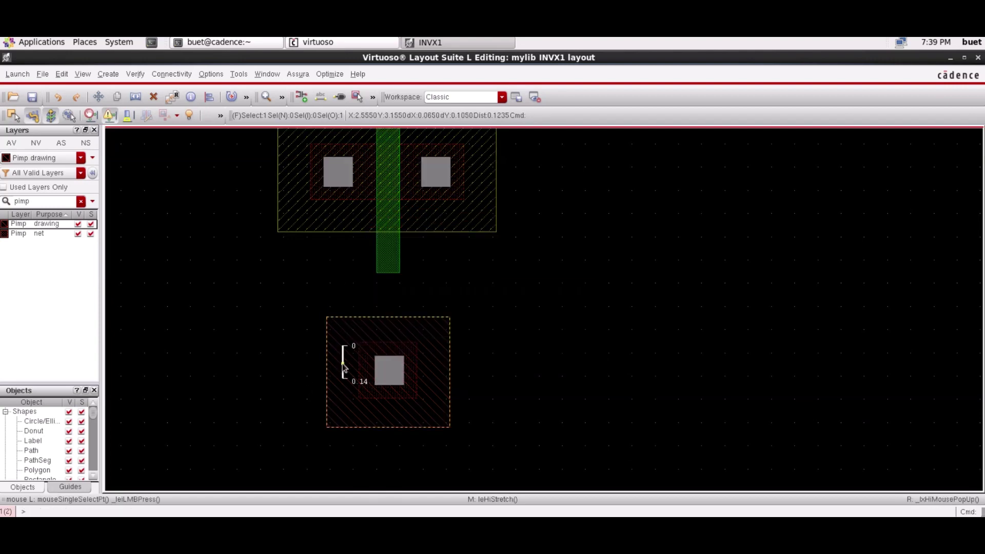
pyautogui.click(380, 337)
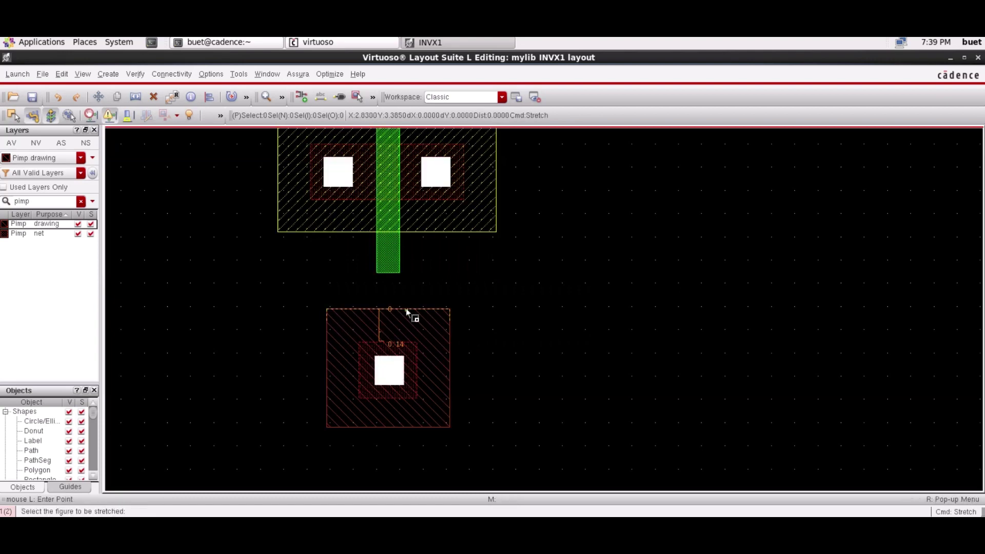
# Step: Move the 0.14 ruler below the Oxide, stretch the Pimp's bottom edge to it, and delete the ruler
pyautogui.click(379, 317)
pyautogui.press('m')
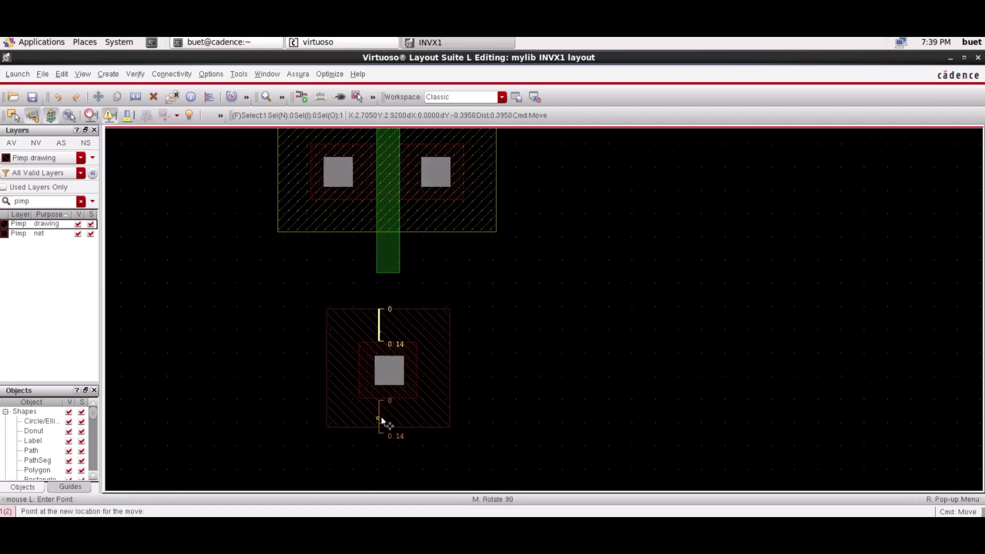
pyautogui.click(382, 418)
pyautogui.press('s')
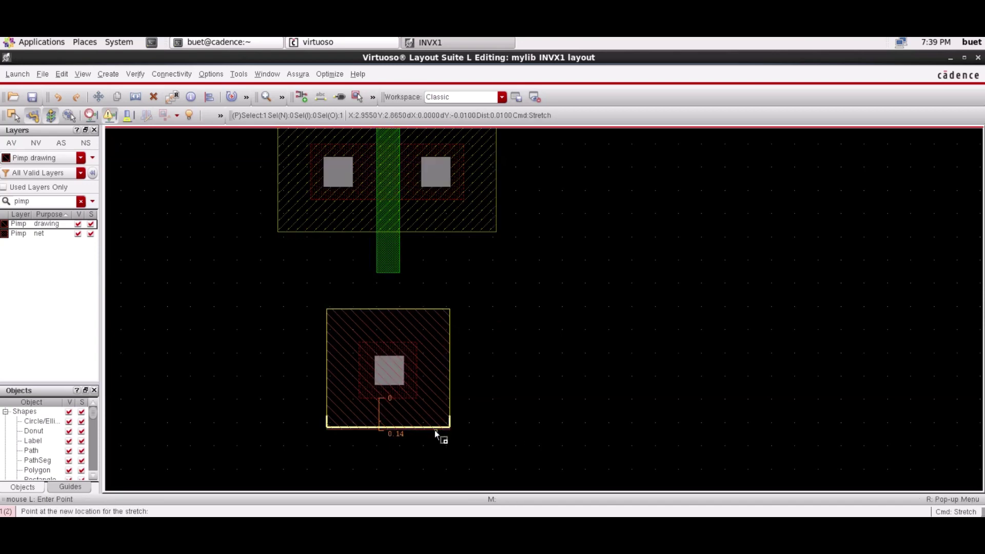
pyautogui.press('Escape')
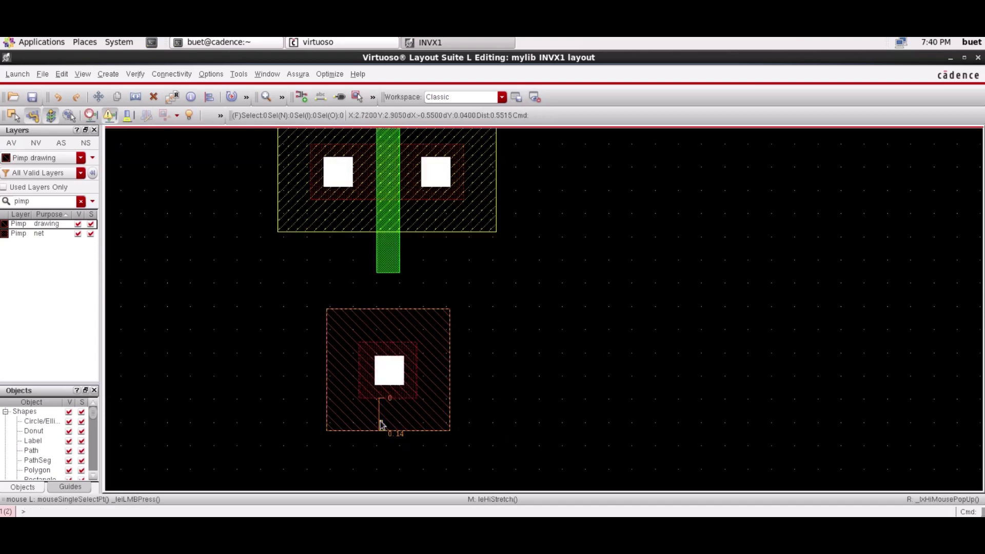
pyautogui.click(379, 420)
pyautogui.press('Delete')
# Step: Draw a vertical 0.06 ruler, place it on the contact's top edge and stretch the Oxide's top edge to the ruler's end
pyautogui.press('k')
pyautogui.click(545, 337)
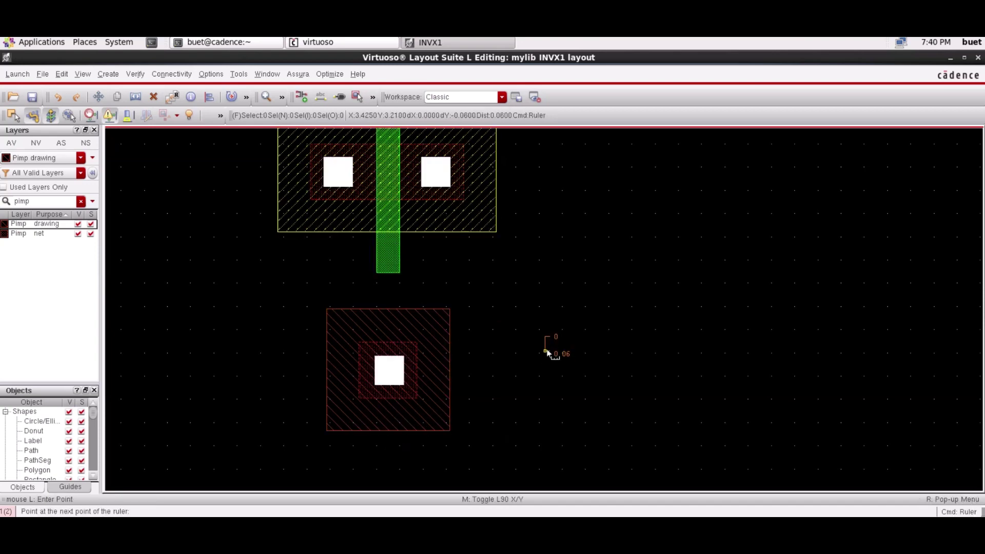
pyautogui.click(546, 351)
pyautogui.press('Escape')
pyautogui.click(545, 345)
pyautogui.moveTo(545, 347); pyautogui.dragTo(392, 349)
pyautogui.press('m')
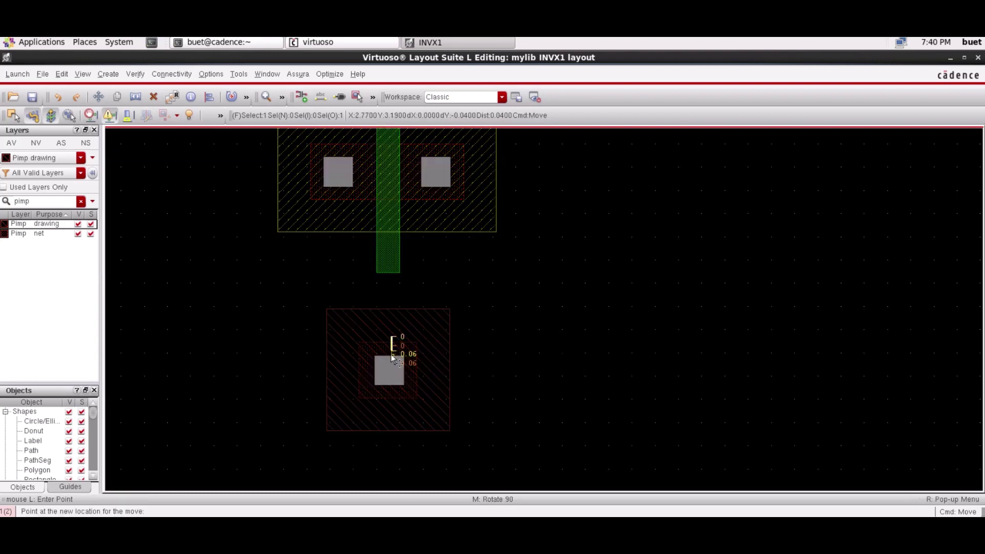
pyautogui.click(393, 351)
pyautogui.click(379, 352)
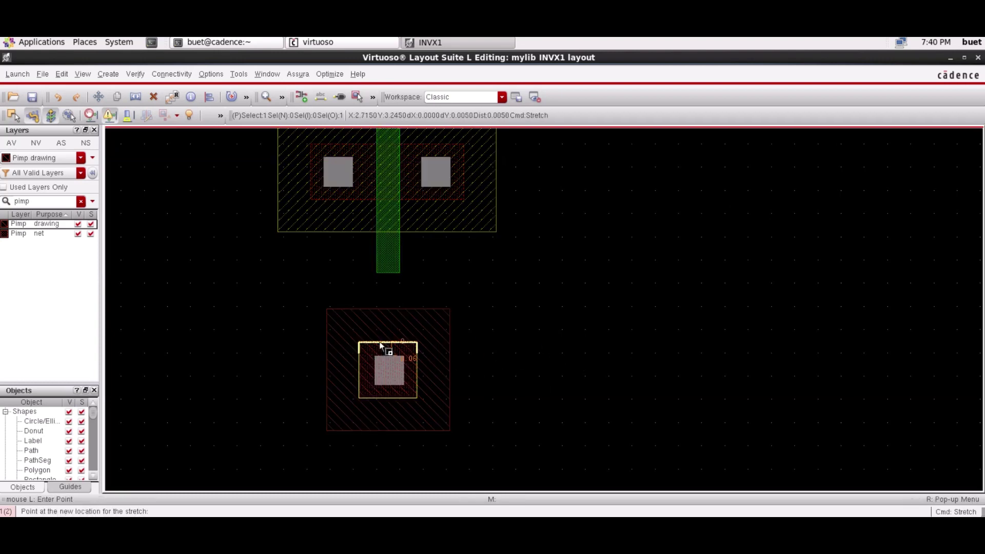
pyautogui.click(563, 385)
# Step: Move the 0.06 ruler below the contact and stretch the Oxide's bottom edge to the ruler's end
pyautogui.click(392, 348)
pyautogui.press('s')
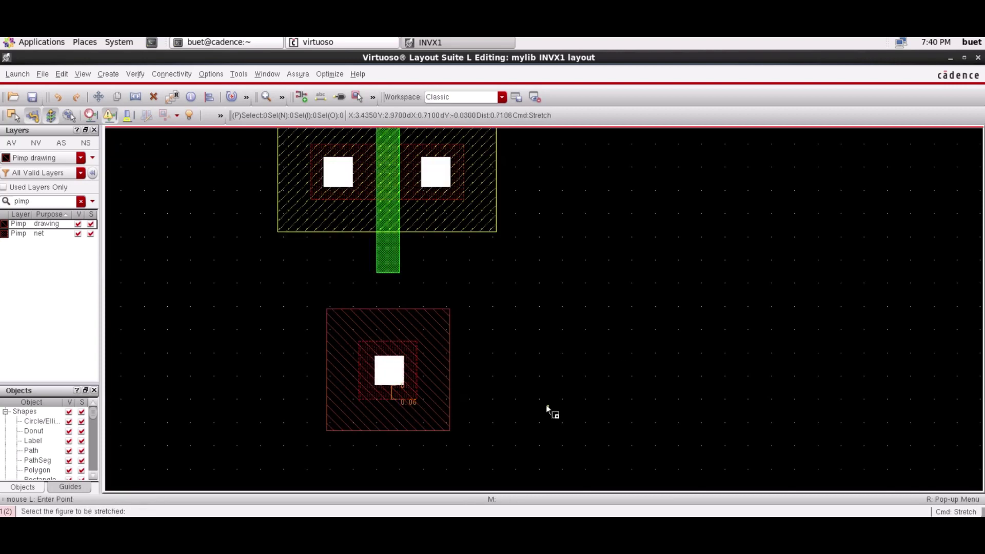
pyautogui.press('Escape')
# Step: Check the Oxide margins right and left of the contact with the 0.06 ruler rotated to horizontal, and remove the ruler
pyautogui.click(393, 394)
pyautogui.moveTo(392, 394); pyautogui.dragTo(411, 371)
pyautogui.rightClick(411, 377)
pyautogui.moveTo(494, 299)
pyautogui.click(626, 320)
pyautogui.moveTo(413, 372); pyautogui.dragTo(367, 372)
pyautogui.hotkey('shift', 'k')
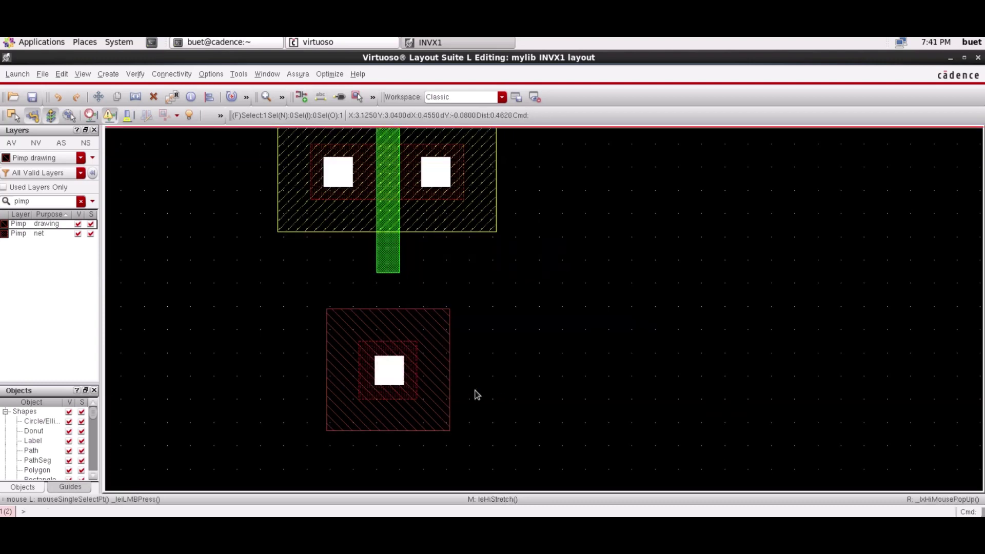
# Step: Copy the Pimp, Oxide and contact of the lower body connection to about 4.1 above, just over the Poly's upper end
pyautogui.click(431, 417)
pyautogui.keyDown('shift'); pyautogui.click(411, 388); pyautogui.keyUp('shift')
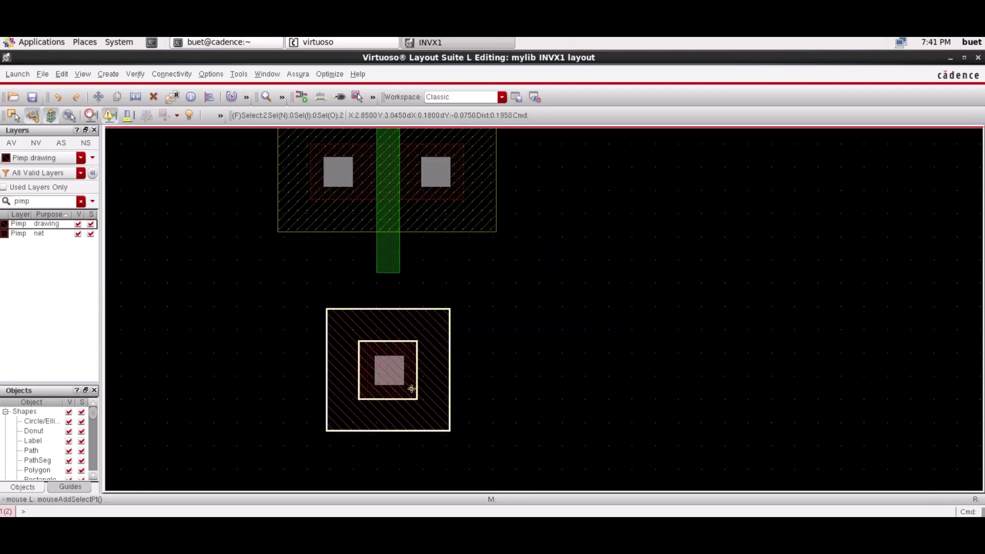
pyautogui.keyDown('shift'); pyautogui.click(401, 382); pyautogui.keyUp('shift')
pyautogui.press('c')
pyautogui.click(281, 97)
pyautogui.click(266, 105)
pyautogui.click(266, 104)
pyautogui.press('Up')
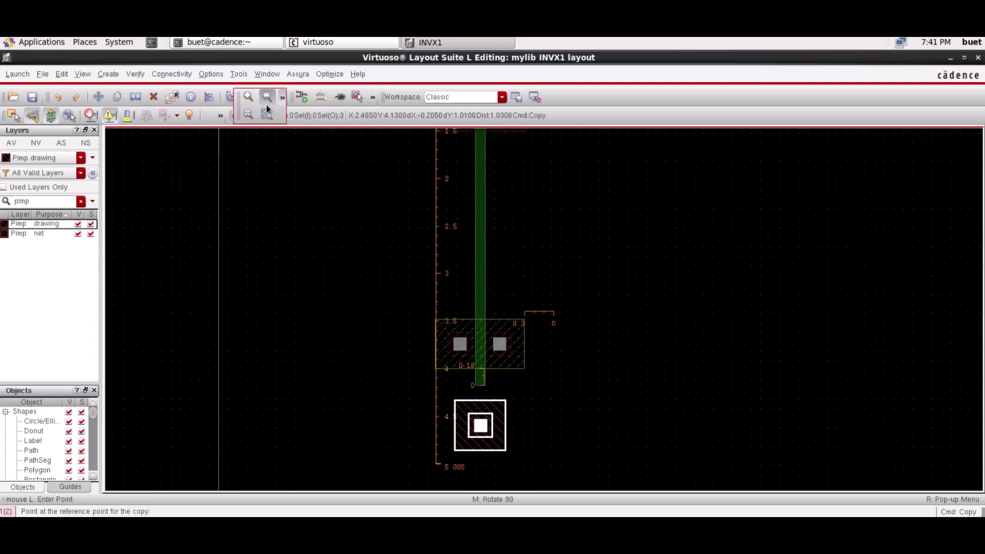
pyautogui.click(266, 105)
pyautogui.press('Up')
pyautogui.click(521, 471)
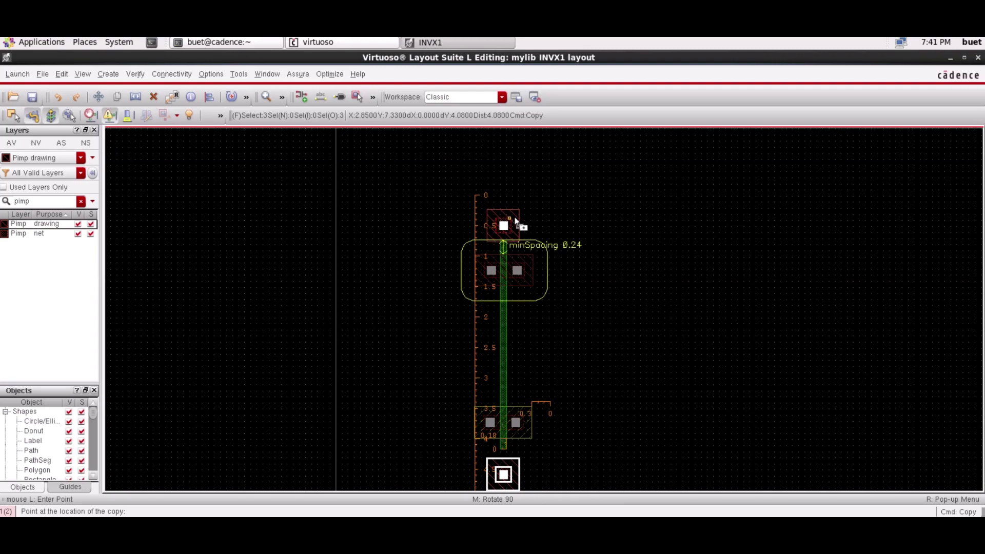
pyautogui.click(521, 220)
# Step: Change the layer of the copied upper Pimp rectangle to Nimp drw in its properties
pyautogui.rightClick(509, 237)
pyautogui.click(534, 358)
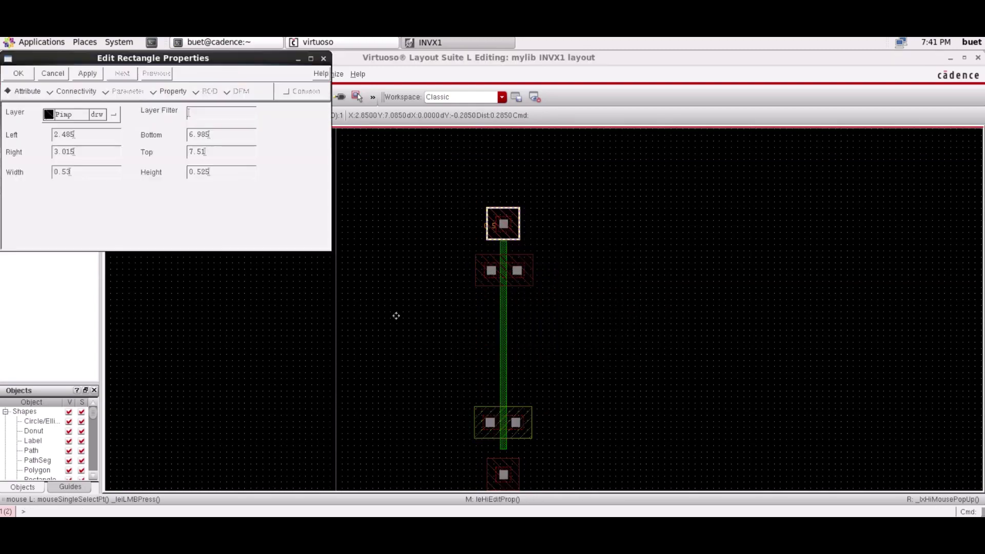
pyautogui.click(102, 113)
pyautogui.click(100, 99)
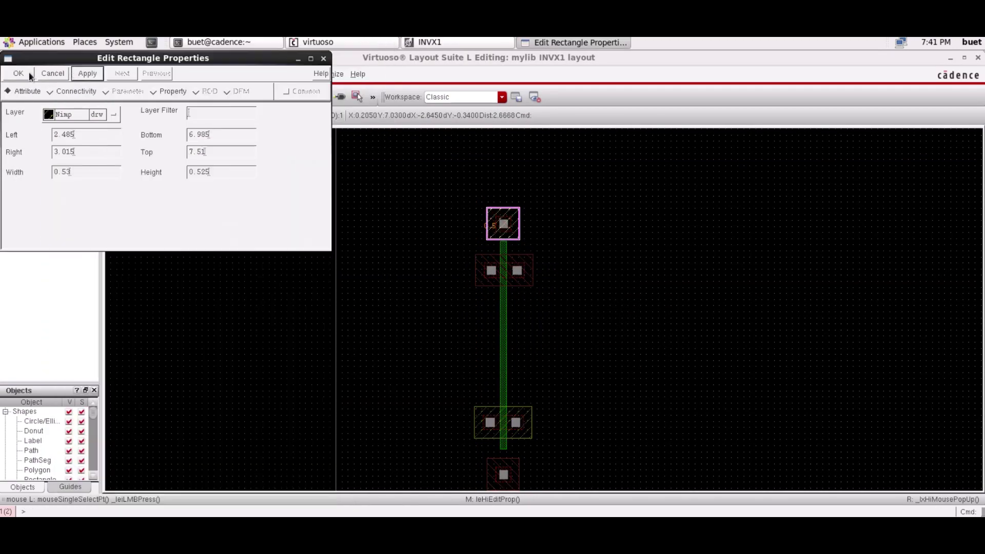
pyautogui.click(19, 73)
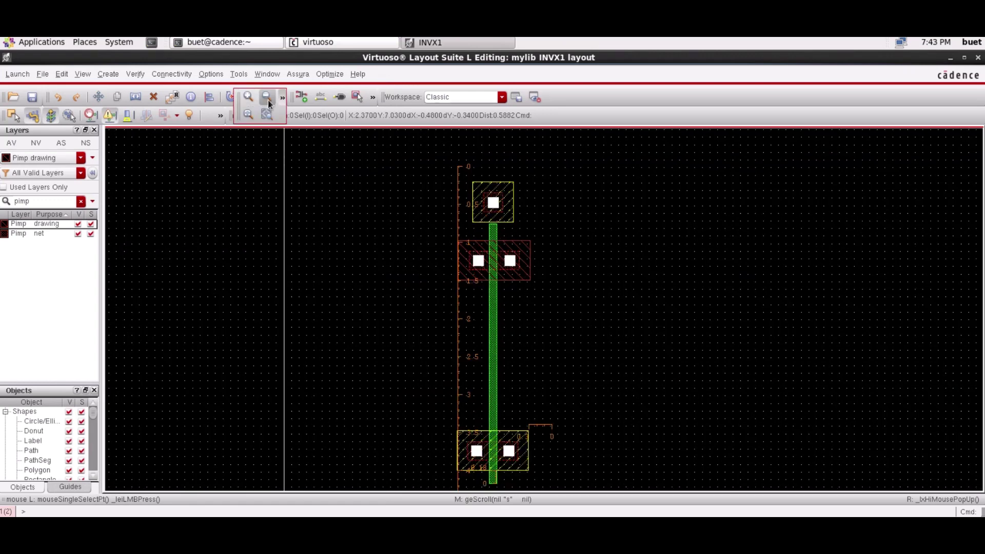
# Step: Draw a Metal1 drawing rectangle, about 0.12 wide and 2.77 tall, joining the right-hand contacts of the upper Pimp and lower Nimp devices
pyautogui.doubleClick(31, 201)
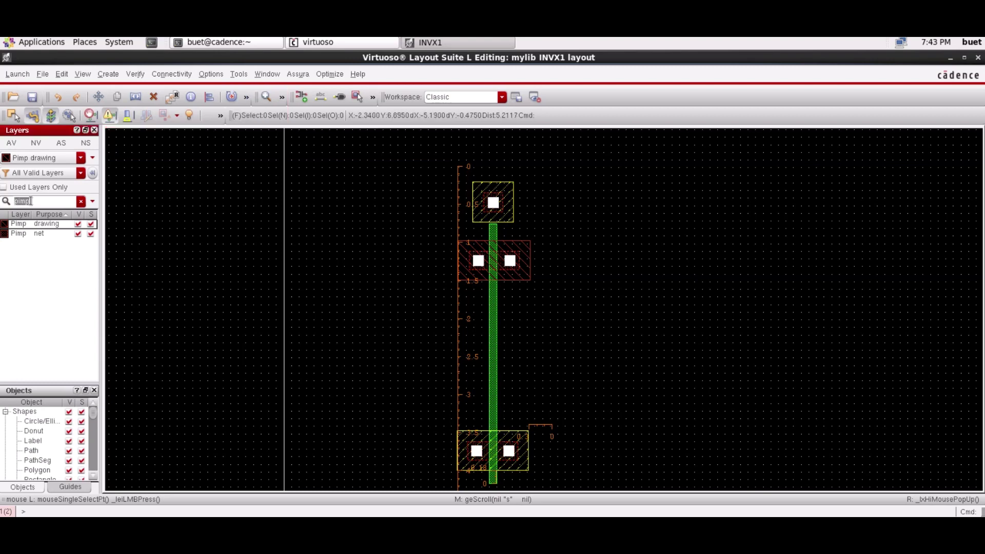
pyautogui.write('metal1')
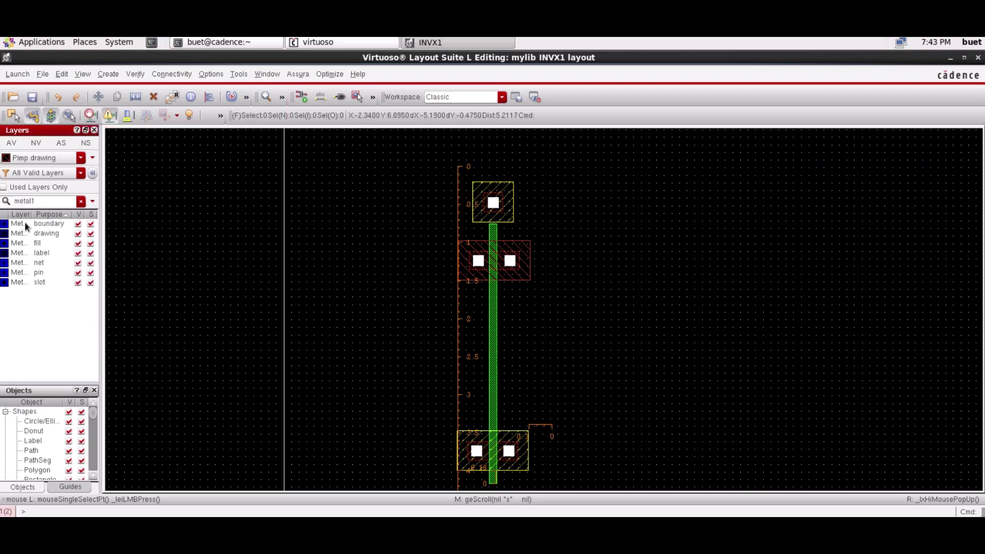
pyautogui.click(24, 235)
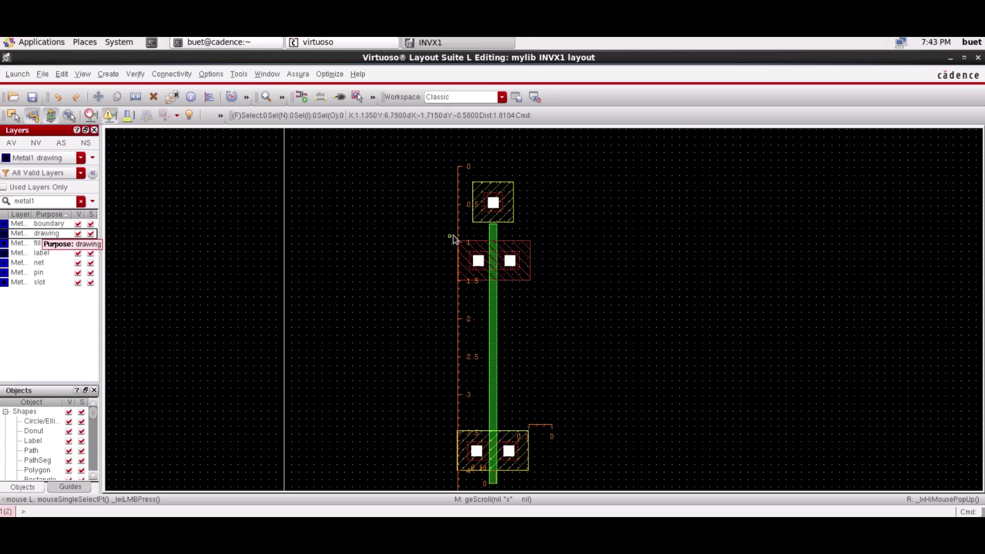
pyautogui.click(107, 74)
pyautogui.moveTo(154, 104)
pyautogui.click(231, 100)
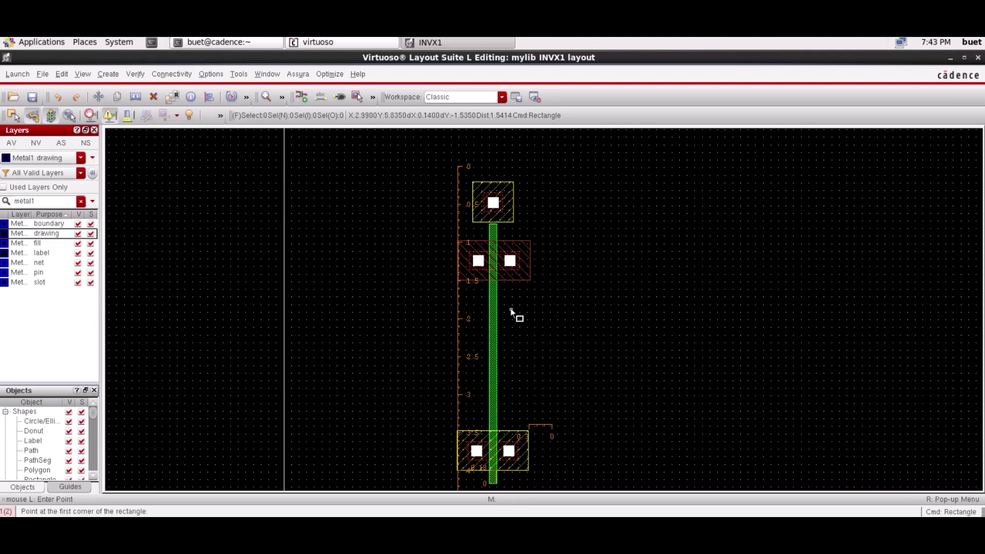
pyautogui.click(506, 254)
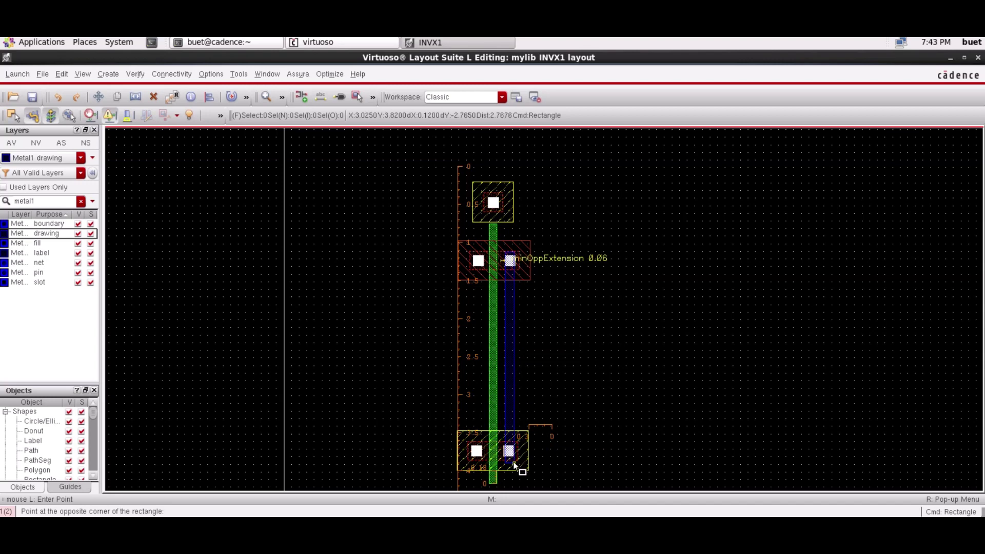
pyautogui.click(514, 464)
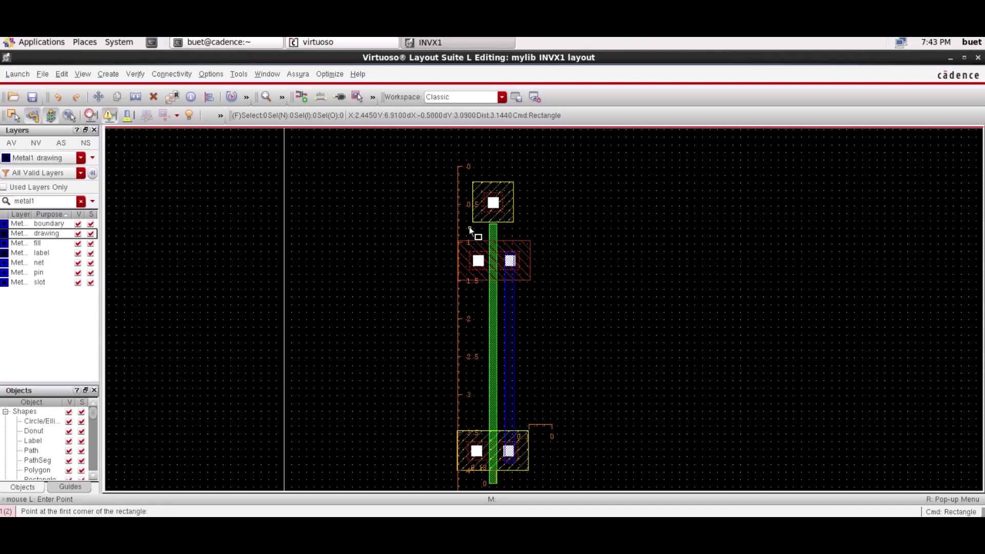
# Step: Draw Metal1 rectangles from each device's left contact to its body connection, one at the upper device and one at the lower
pyautogui.click(472, 182)
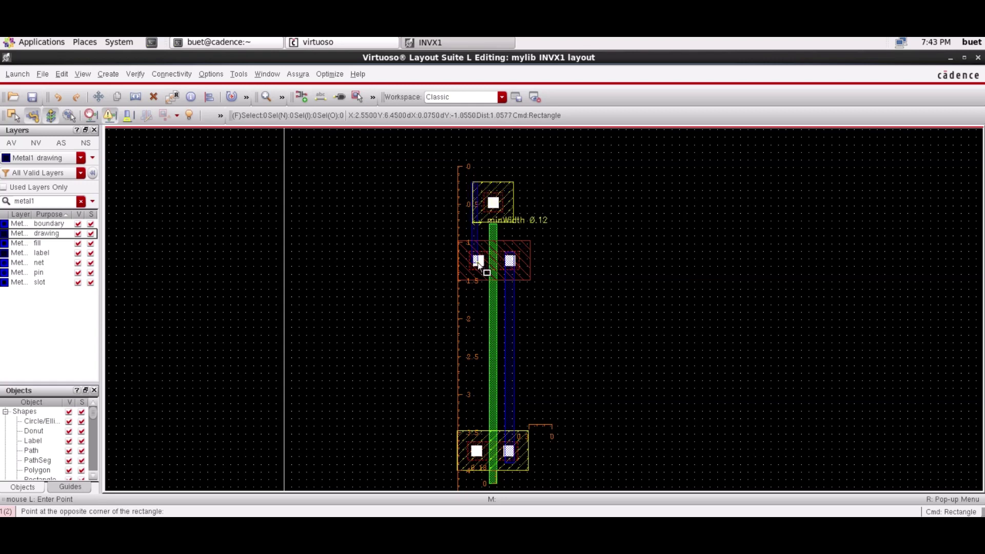
pyautogui.click(483, 279)
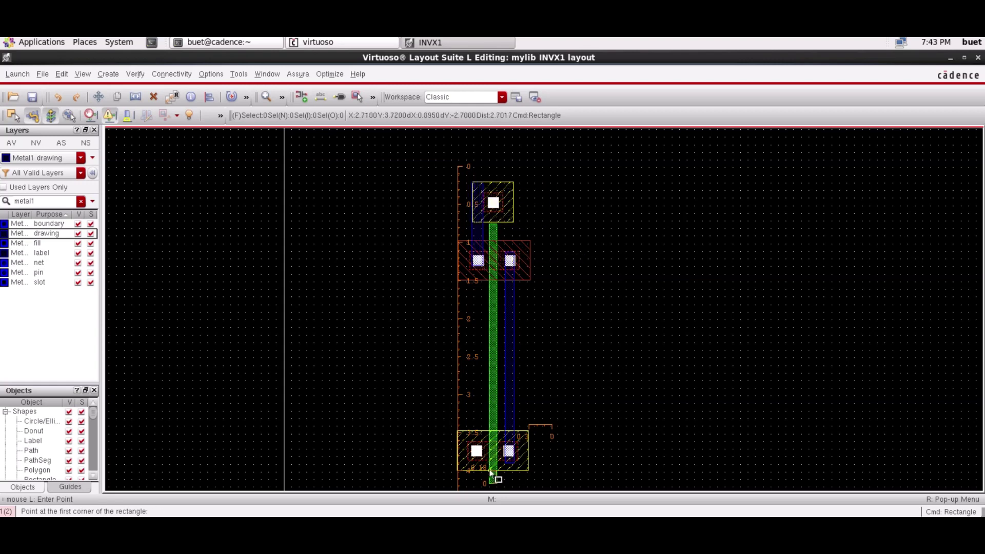
pyautogui.scroll(-1, 488, 463)
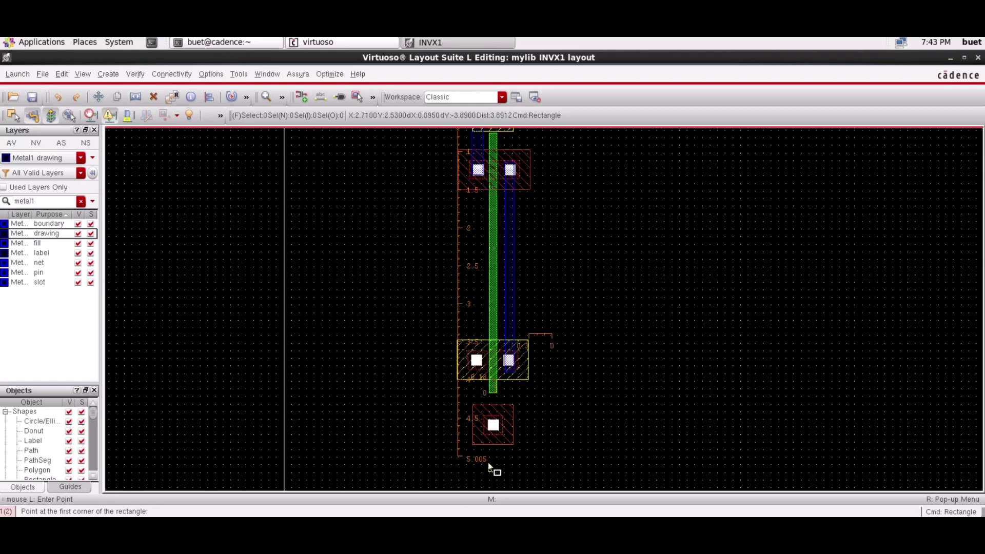
pyautogui.click(469, 352)
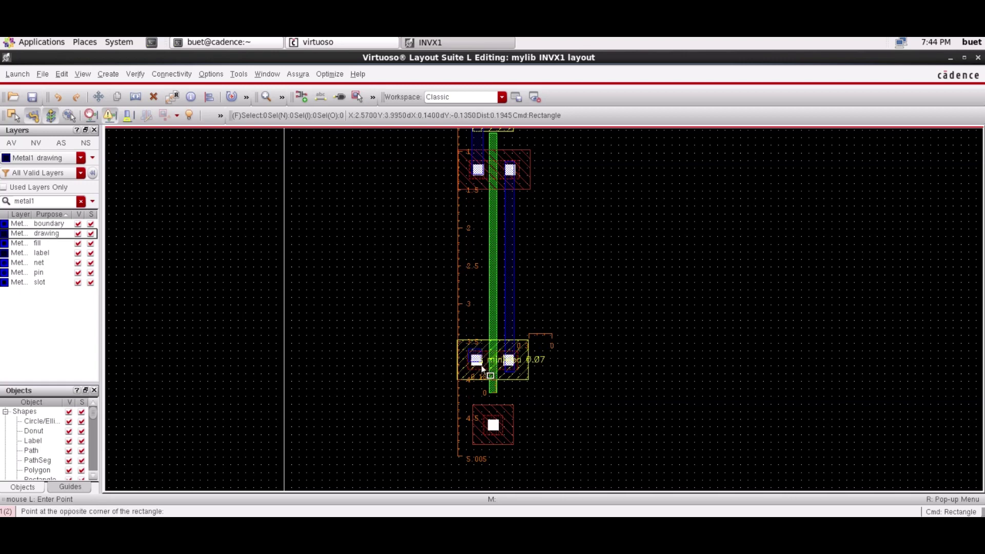
pyautogui.click(484, 442)
pyautogui.press('Escape')
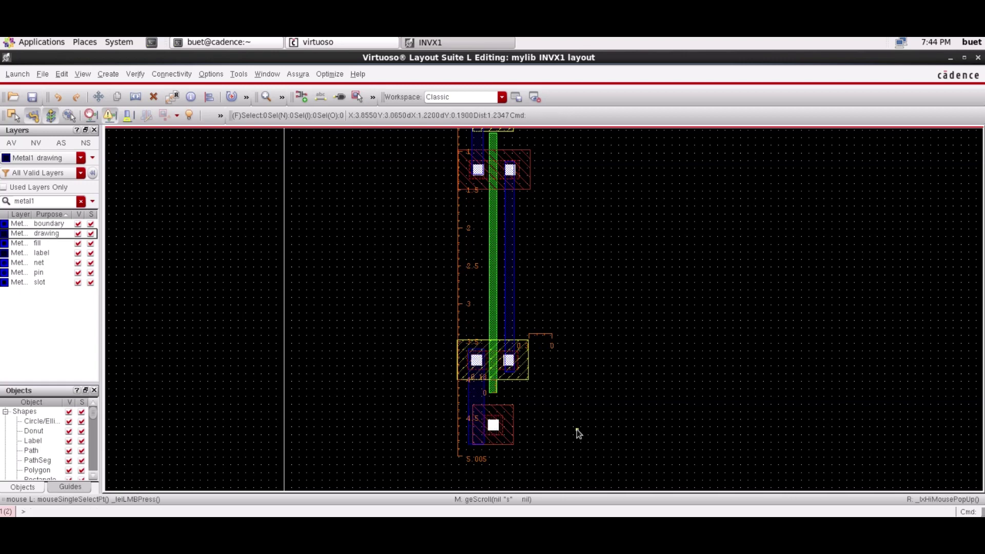
# Step: Draw an Nwell drawing rectangle, about 0.95 wide and 2.5 tall, around the upper body connection and the Pimp device
pyautogui.scroll(1, 576, 429)
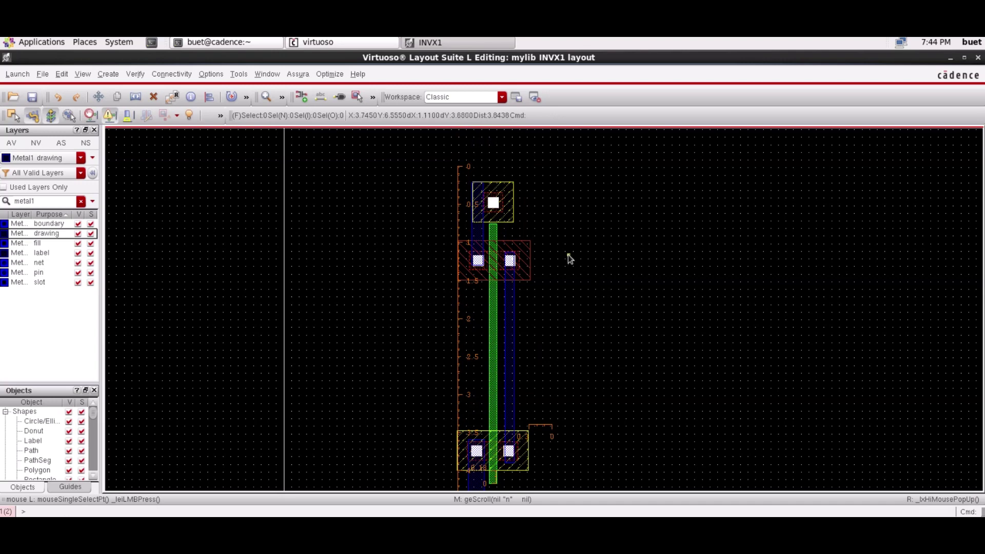
pyautogui.doubleClick(45, 203)
pyautogui.write('nwell')
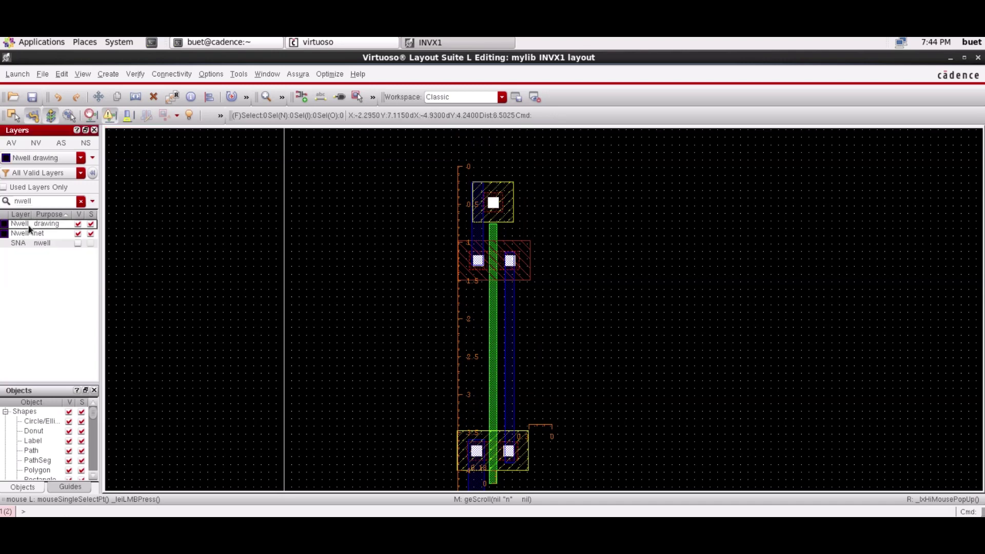
pyautogui.click(30, 224)
pyautogui.click(108, 74)
pyautogui.moveTo(128, 93)
pyautogui.click(233, 99)
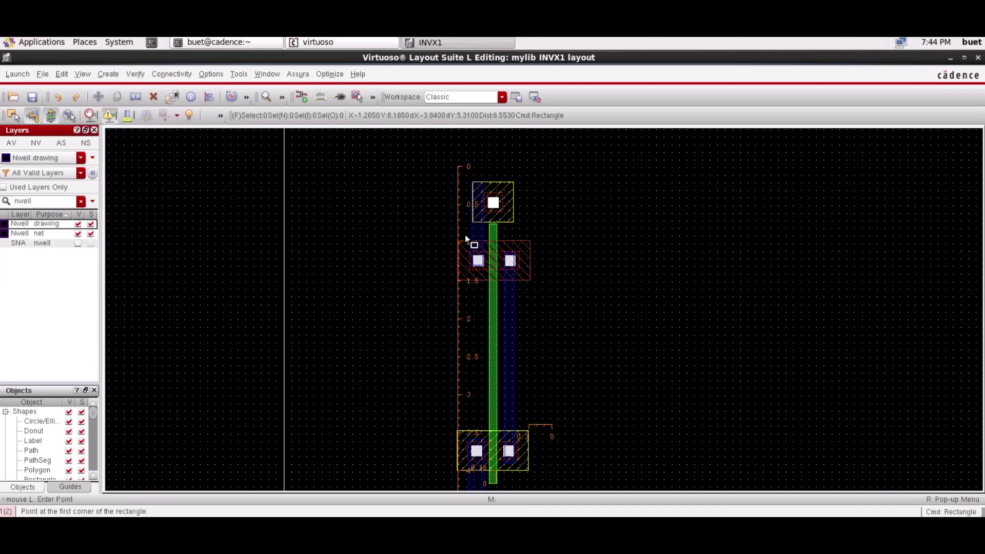
pyautogui.click(458, 167)
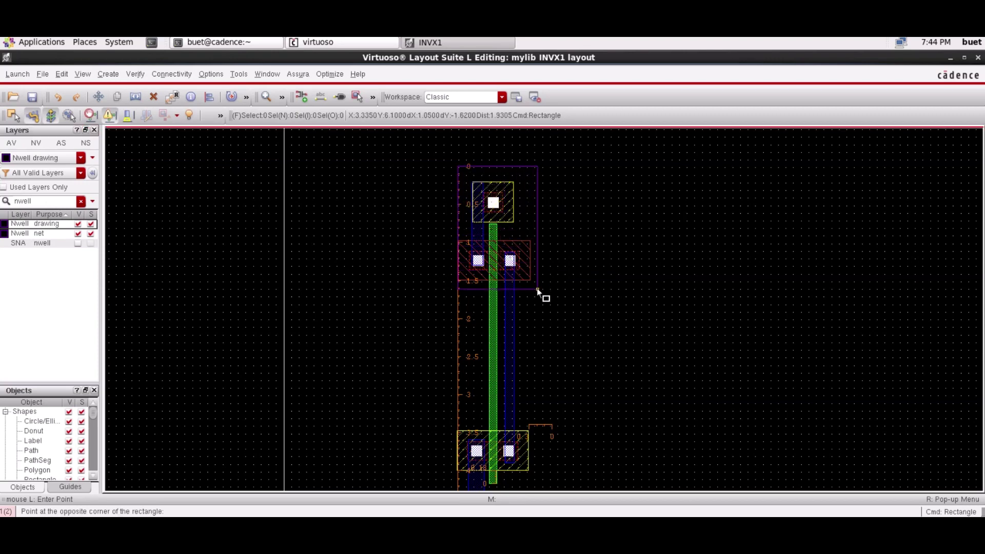
pyautogui.click(530, 356)
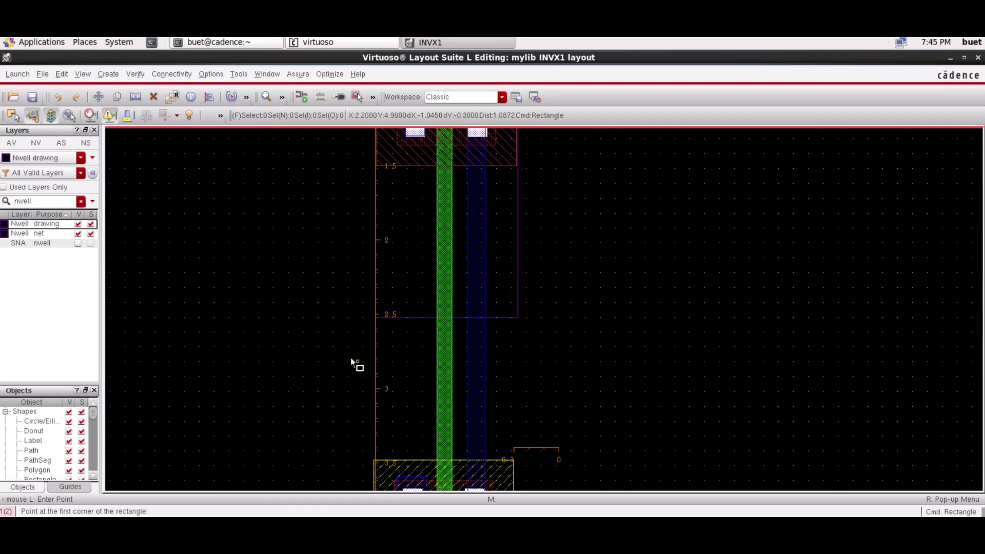
pyautogui.press('Escape')
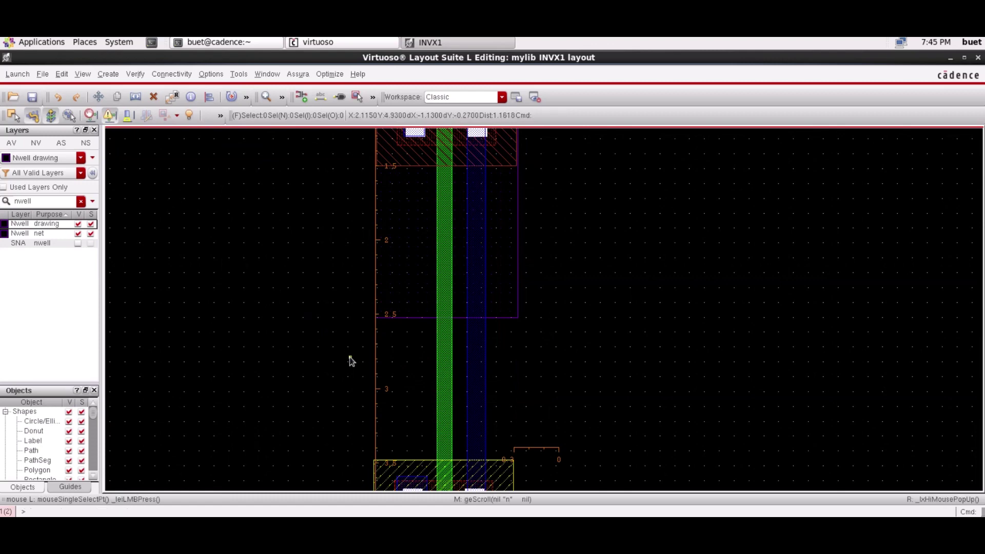
# Step: Place a single M1_POv via with a 0.12 by 0.12 cut left of the Poly gate, between the Nwell and the Nimp device
pyautogui.press('o')
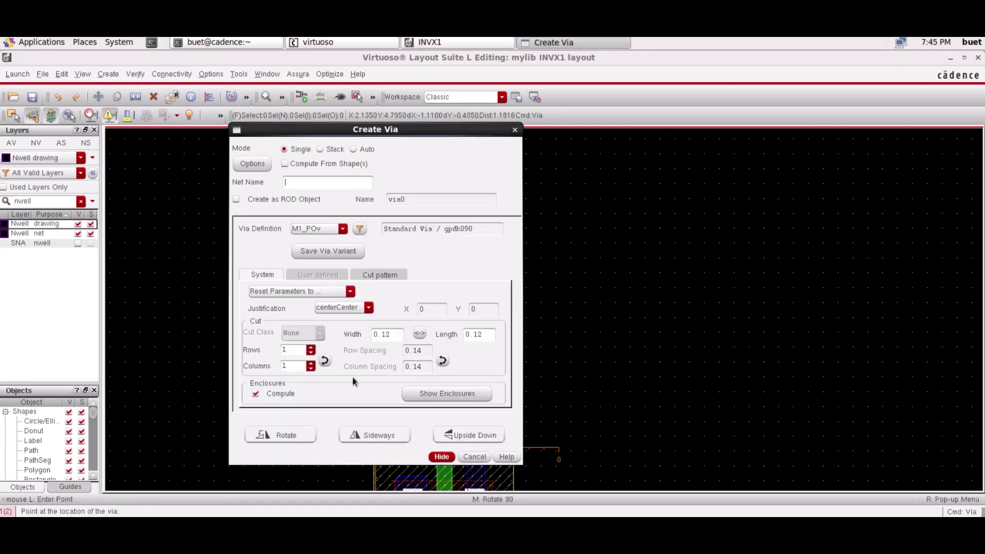
pyautogui.click(324, 235)
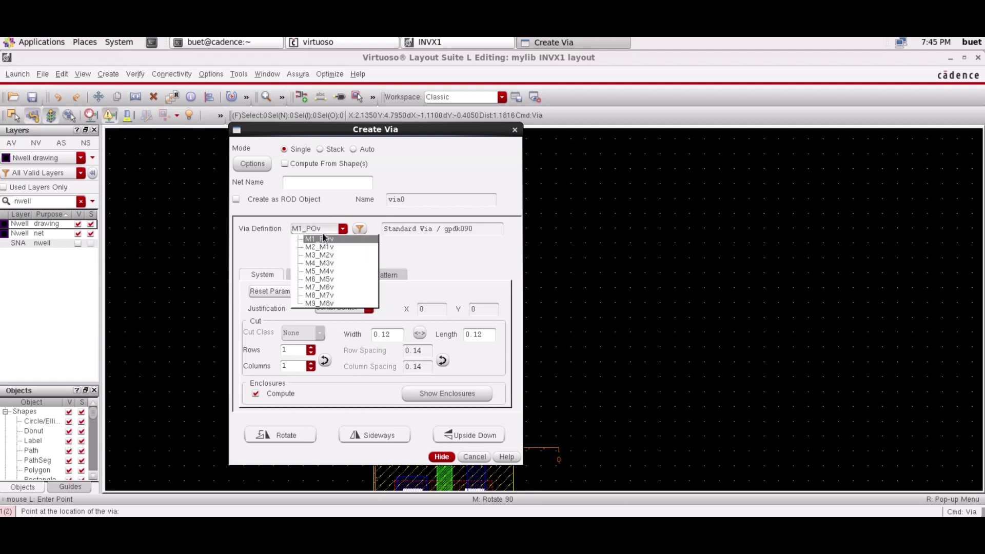
pyautogui.click(323, 239)
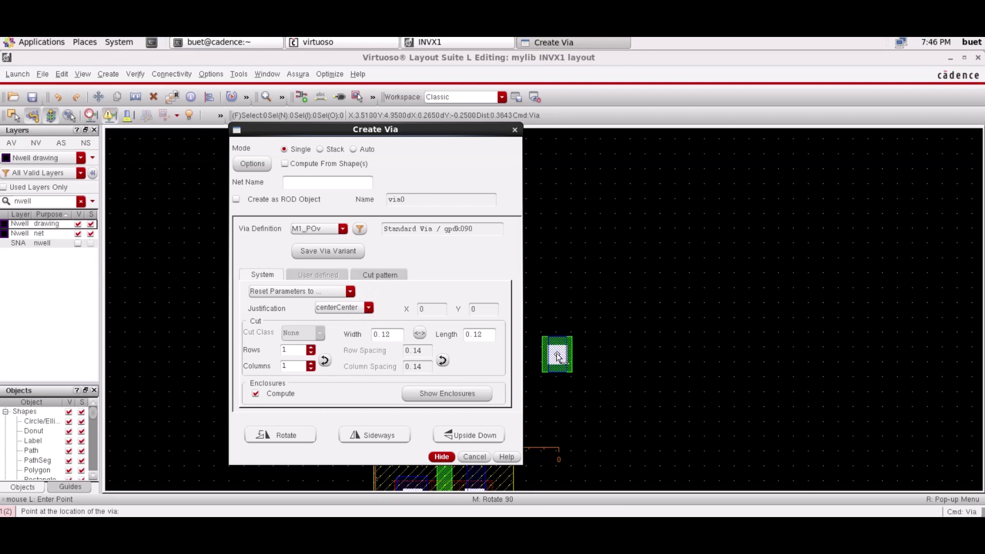
pyautogui.click(473, 457)
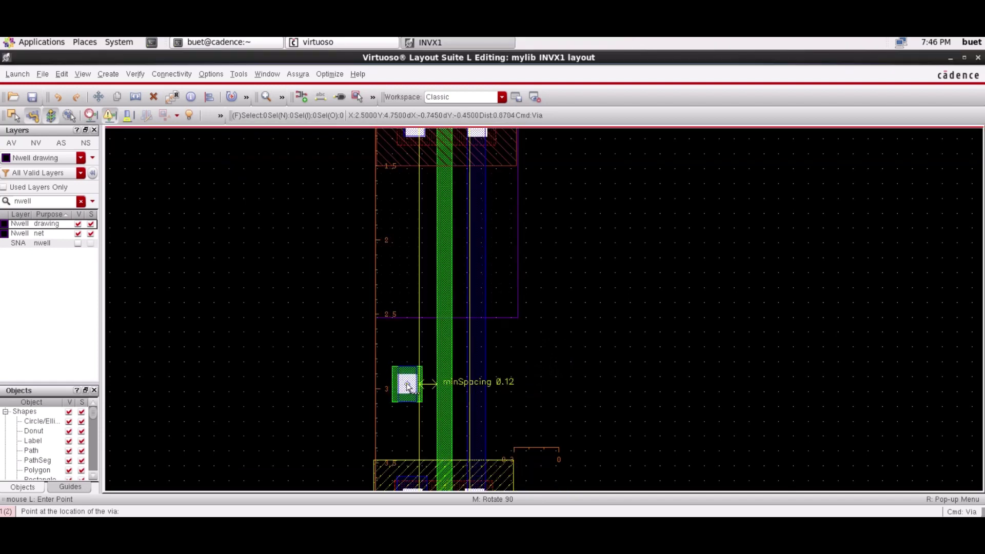
pyautogui.click(408, 385)
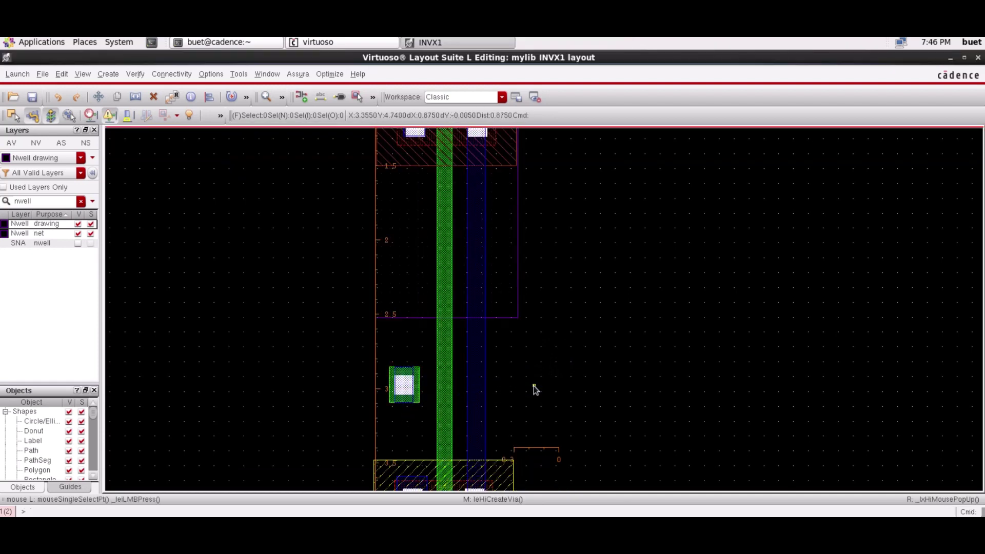
# Step: Make Metal1 drawing the active layer
pyautogui.doubleClick(29, 201)
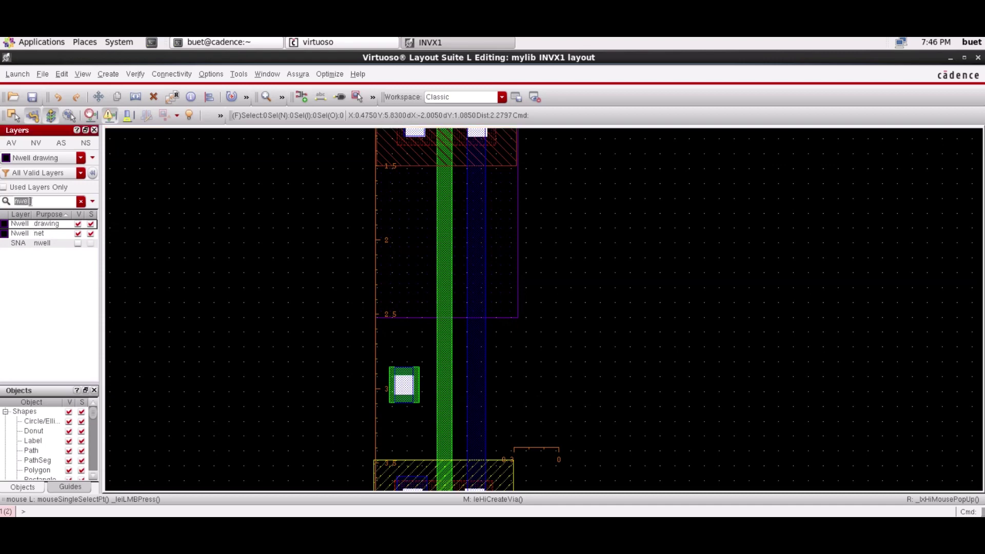
pyautogui.write('metal1')
pyautogui.click(21, 233)
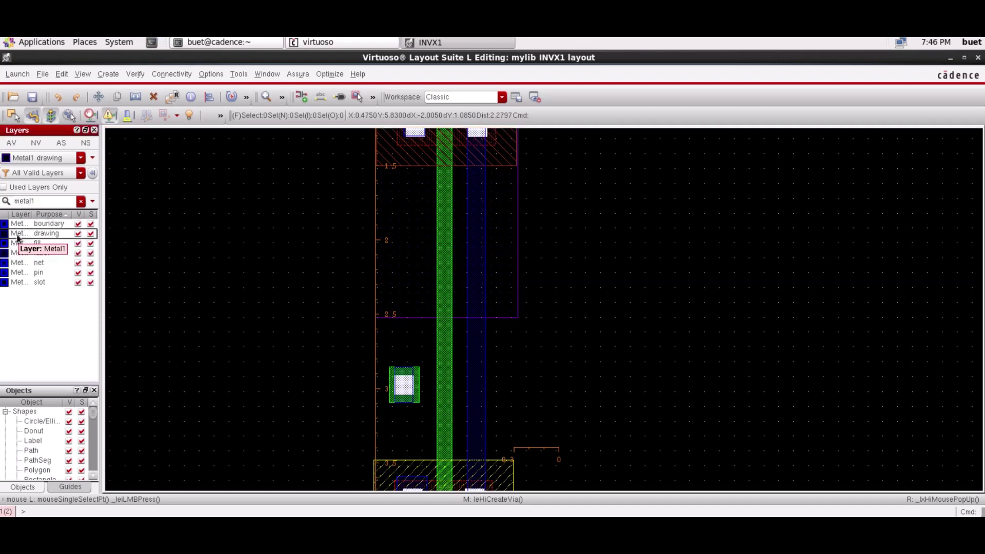
pyautogui.click(108, 74)
pyautogui.moveTo(125, 99)
pyautogui.click(231, 99)
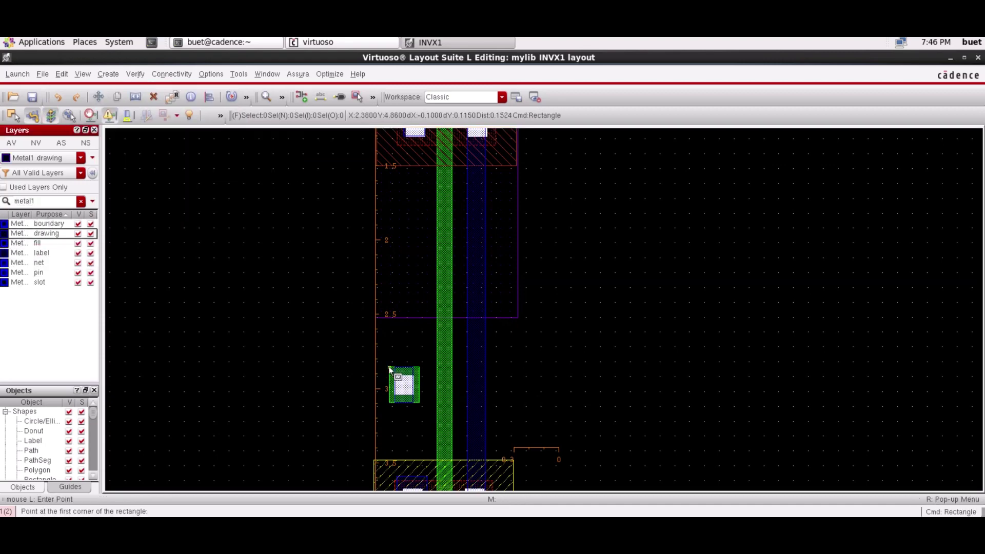
pyautogui.click(388, 366)
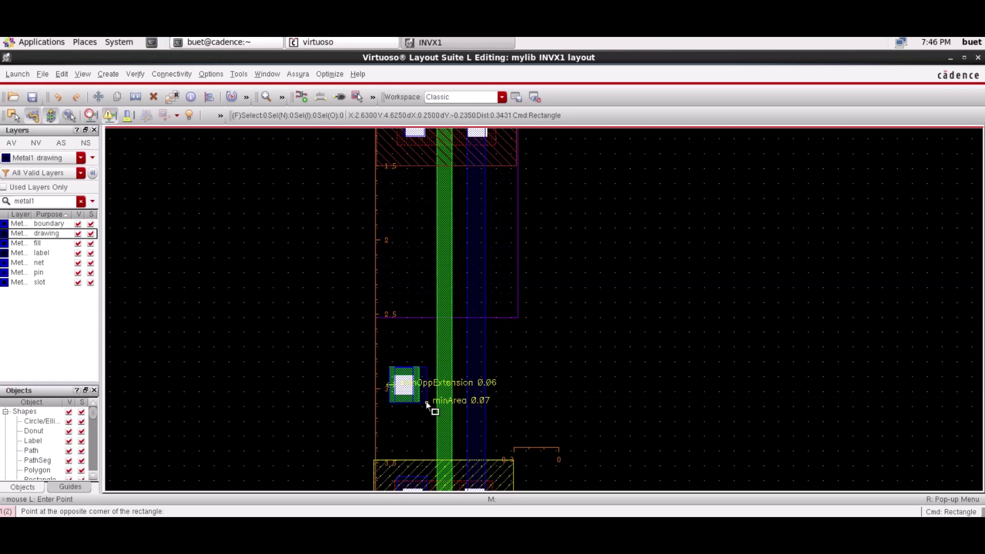
pyautogui.press('Escape')
# Step: Draw a Metal1 rectangle, about 0.275 by 0.25, over the M1_POv via, extending slightly past its right edge
pyautogui.click(107, 74)
pyautogui.moveTo(126, 99)
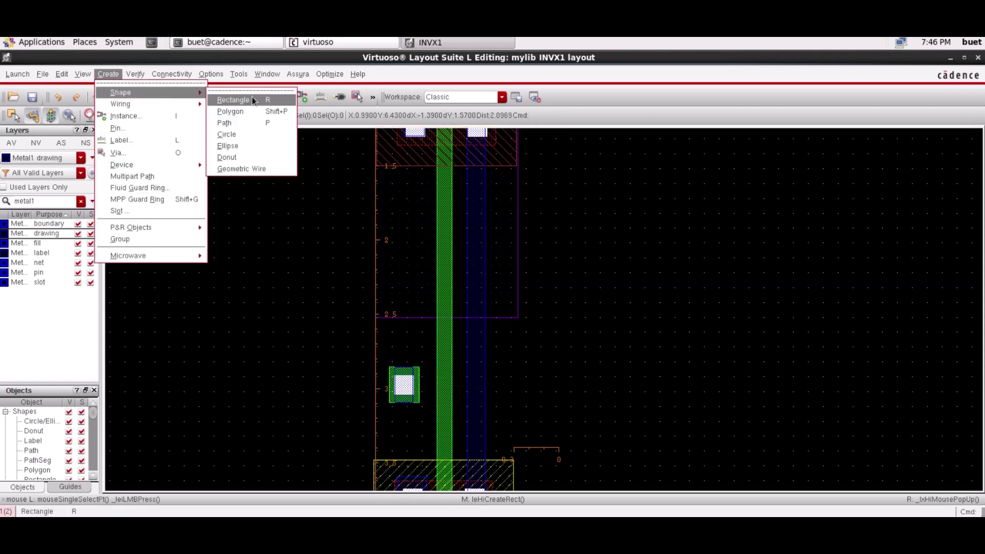
pyautogui.click(230, 99)
pyautogui.click(389, 366)
pyautogui.click(429, 403)
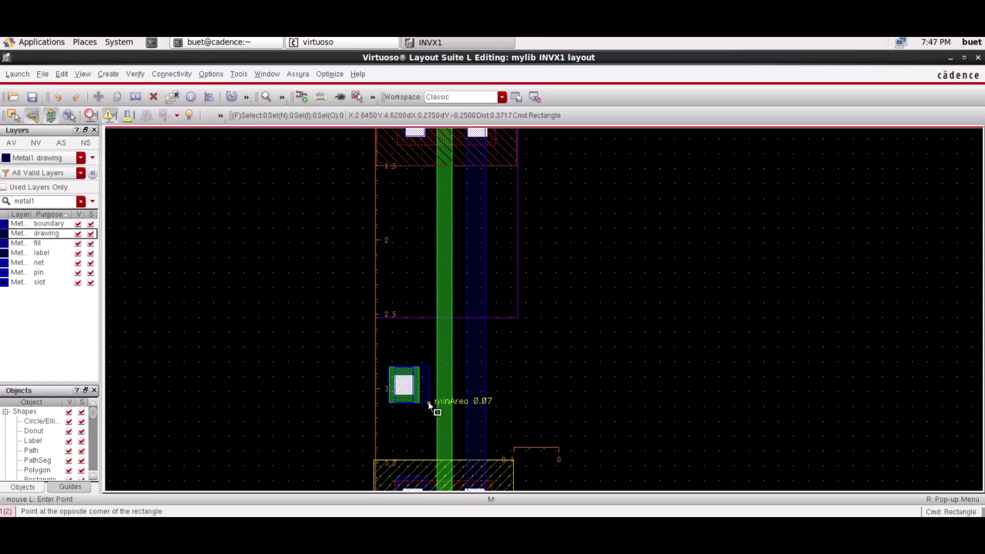
pyautogui.press('Escape')
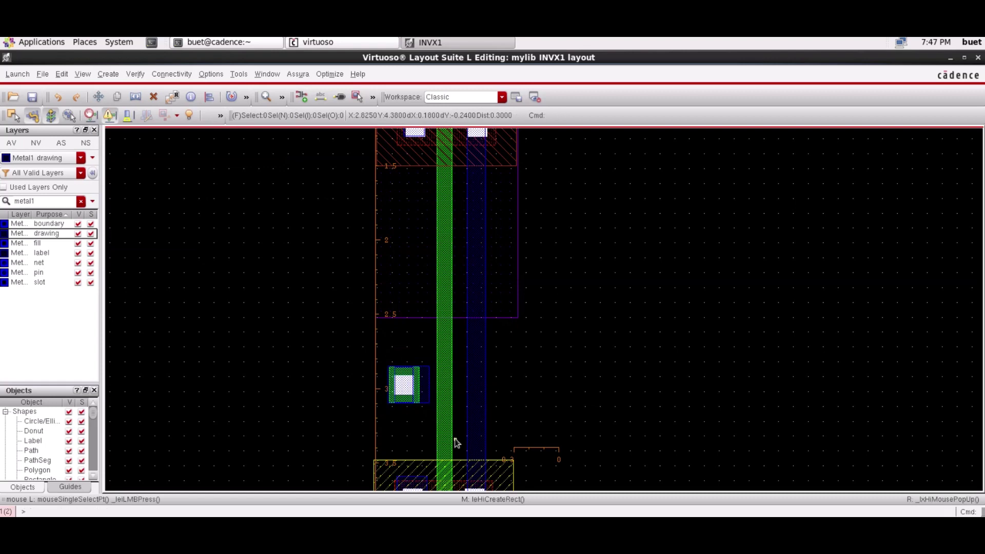
# Step: Draw a Poly drawing rectangle, about 0.27 by 0.11, connecting the M1_POv via to the vertical Poly gate
pyautogui.doubleClick(40, 201)
pyautogui.write('poly')
pyautogui.press('Return')
pyautogui.click(20, 224)
pyautogui.click(108, 74)
pyautogui.moveTo(126, 99)
pyautogui.click(230, 99)
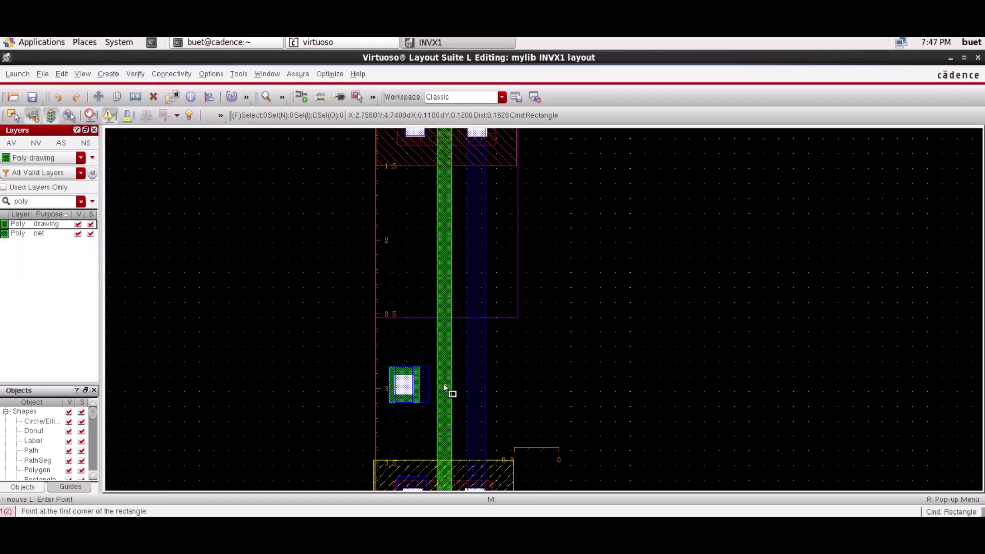
pyautogui.click(407, 380)
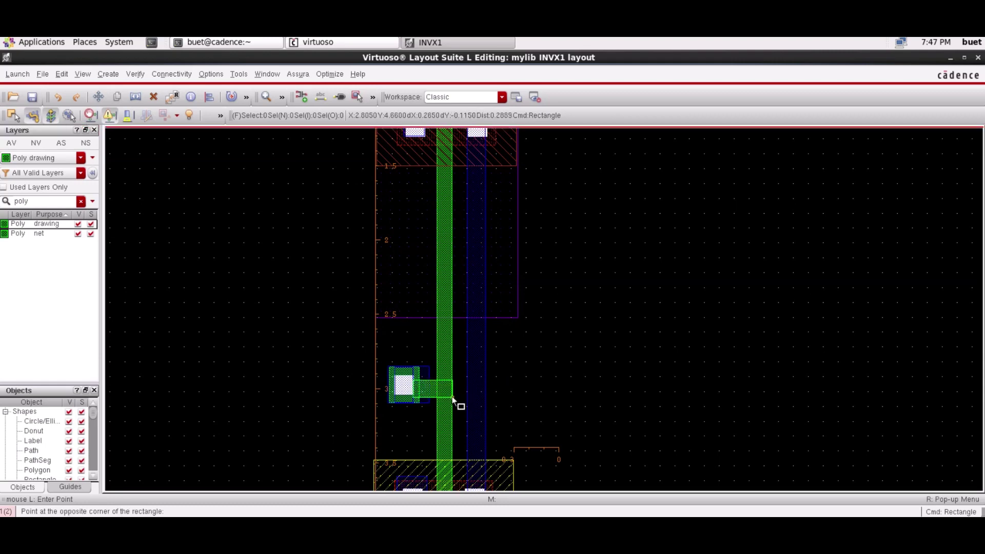
pyautogui.click(451, 393)
pyautogui.press('Escape')
# Step: Move the short Poly strip slightly up to line up with the via's centre, and clear all rulers
pyautogui.moveTo(444, 392); pyautogui.dragTo(444, 387)
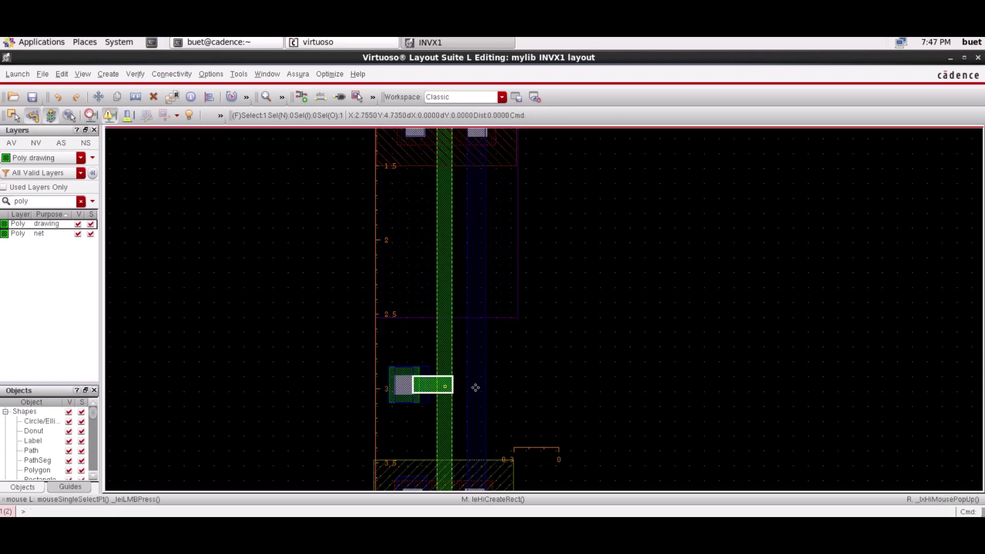
pyautogui.click(589, 377)
pyautogui.hotkey('shift', 'k')
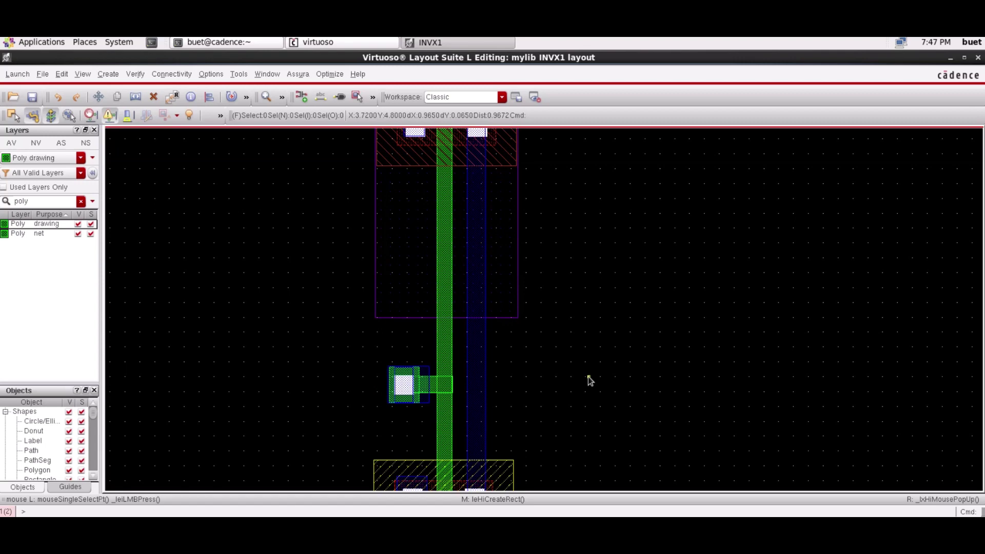
# Step: Draw a Metal1 drawing rectangle, about 0.335 by 0.12, extending sideways from the vertical Metal1 strip at the input via's height
pyautogui.doubleClick(43, 202)
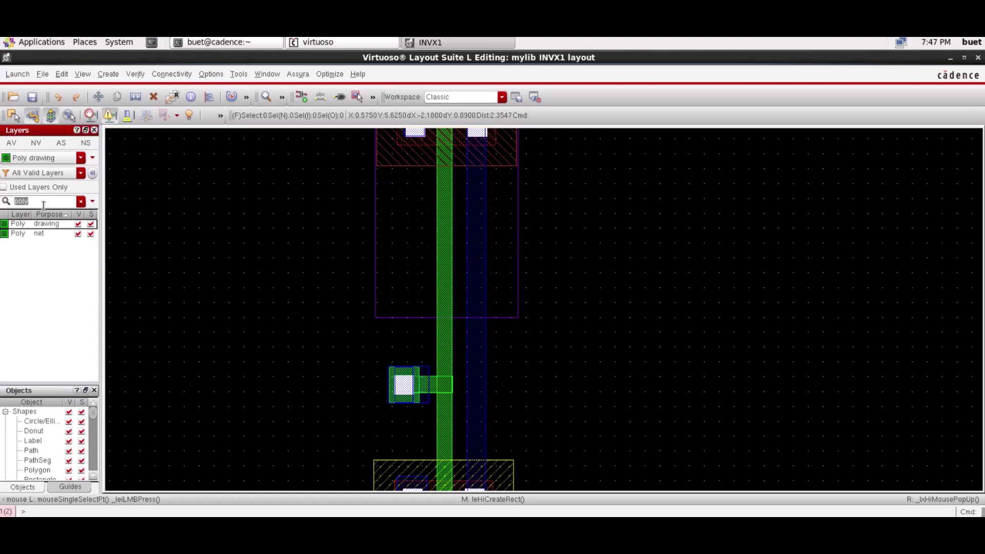
pyautogui.write('metal1')
pyautogui.click(47, 233)
pyautogui.click(107, 74)
pyautogui.moveTo(121, 99)
pyautogui.click(231, 101)
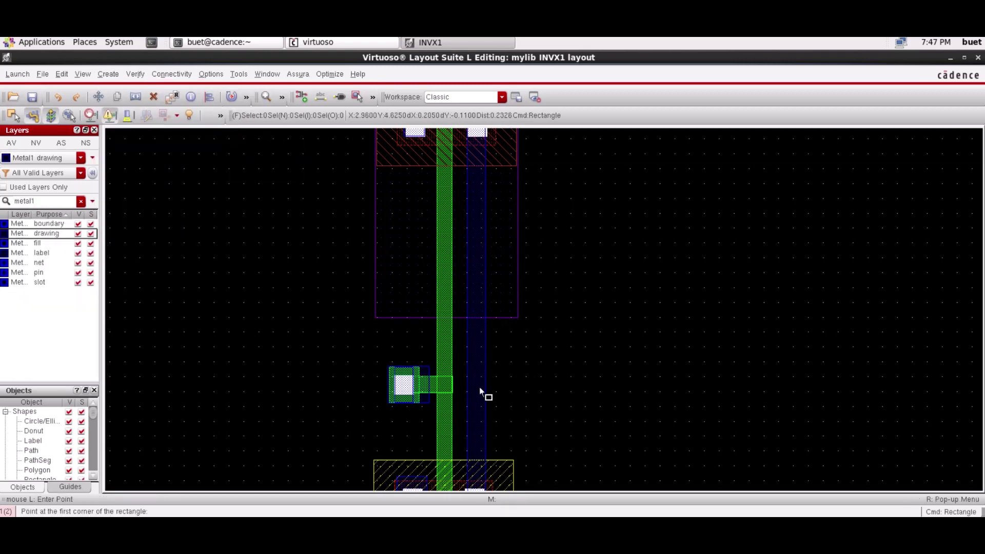
pyautogui.click(470, 381)
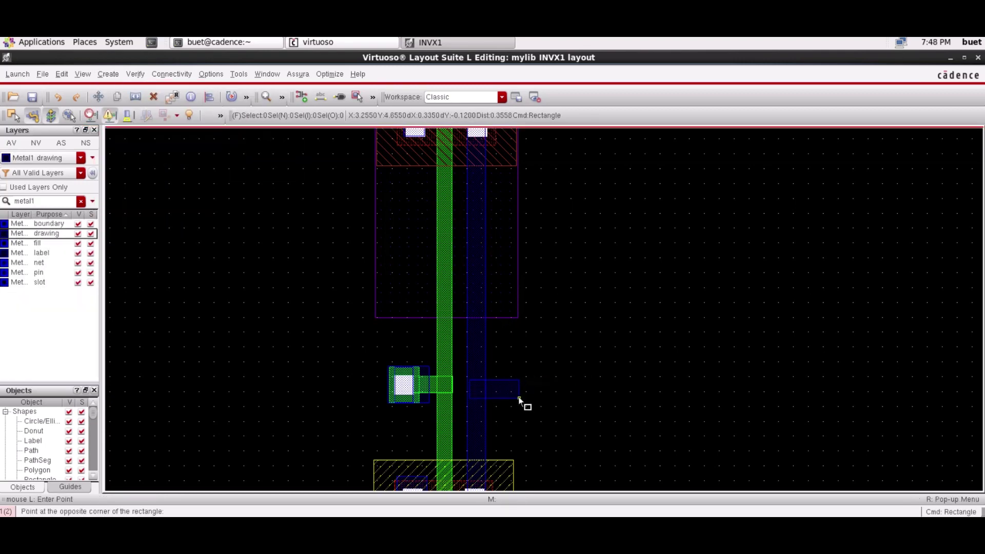
pyautogui.click(519, 398)
# Step: Move the short Metal1 output strip slightly so its inner edge lines up with the vertical Metal1 strip, level with the input via
pyautogui.press('m')
pyautogui.click(506, 393)
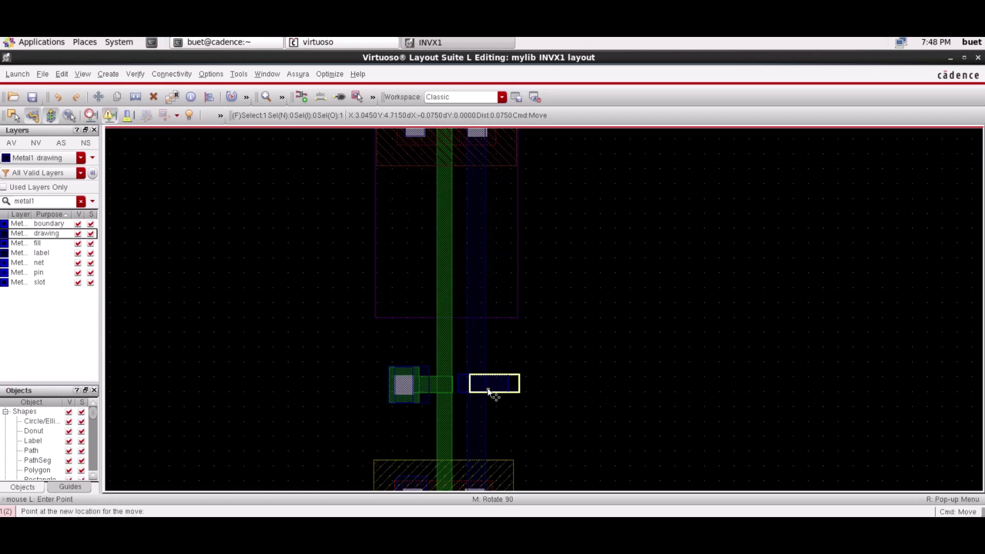
pyautogui.click(496, 389)
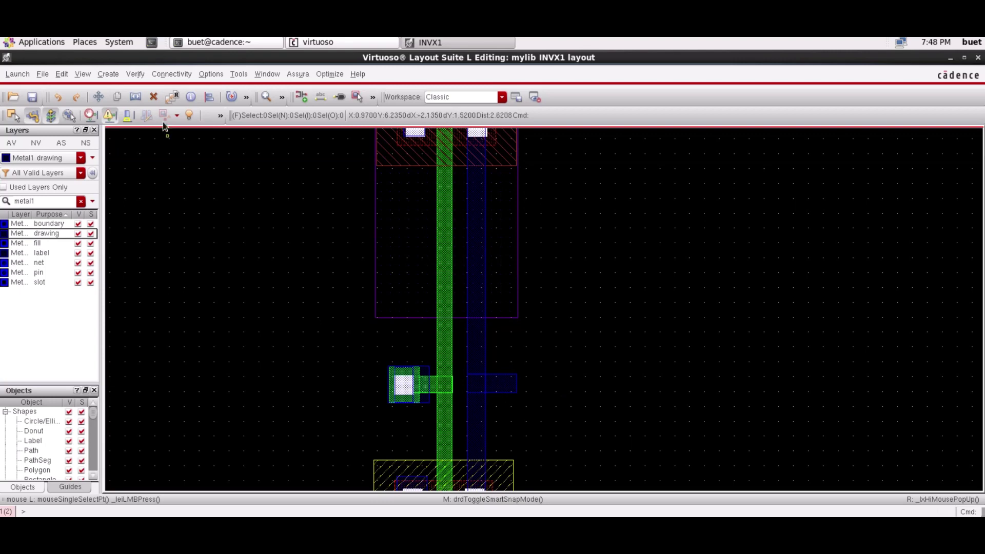
# Step: Set up a rectangular shape pin with terminal names in vdd! gnd! and I/O type input
pyautogui.click(108, 74)
pyautogui.click(154, 129)
pyautogui.write('in')
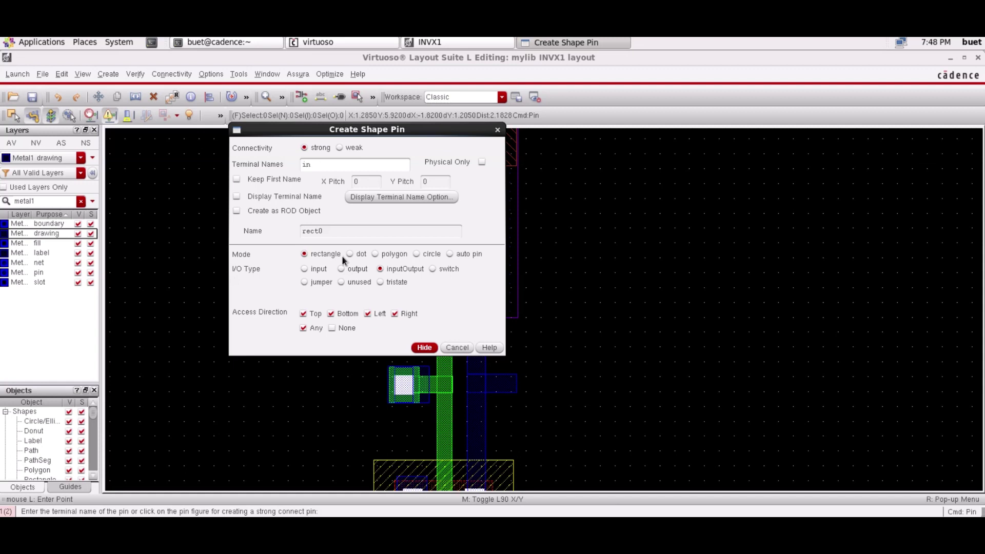
pyautogui.write(' vdd! gnd!')
pyautogui.click(310, 271)
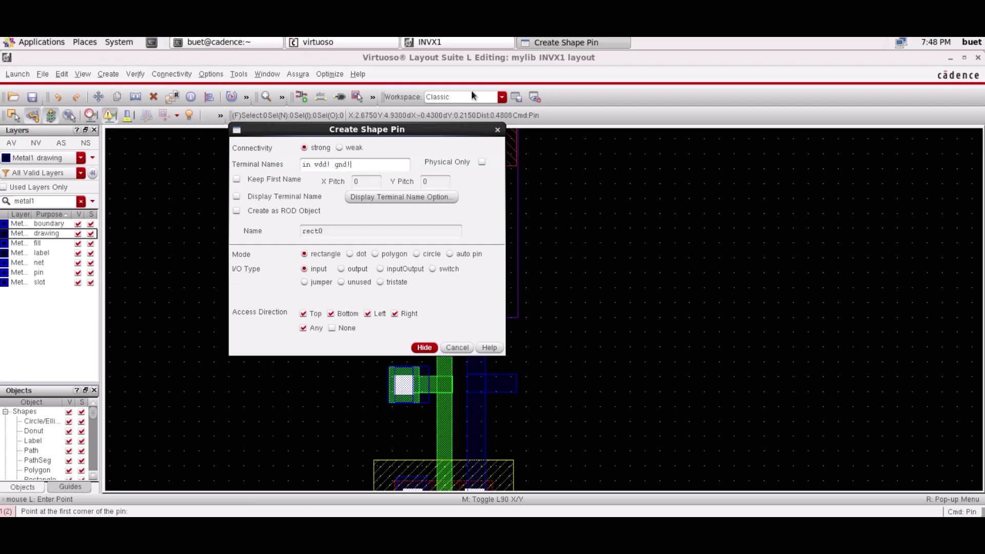
pyautogui.moveTo(428, 133); pyautogui.dragTo(814, 170)
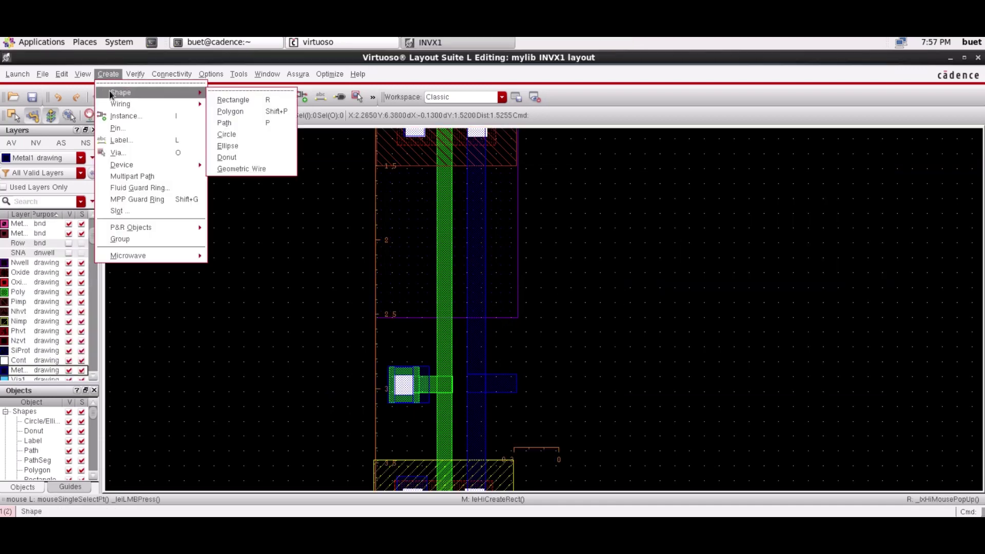
# Step: Draw small Metal1 drawing rectangles over the contacts of the input via and the upper body connection
pyautogui.click(231, 97)
pyautogui.click(394, 376)
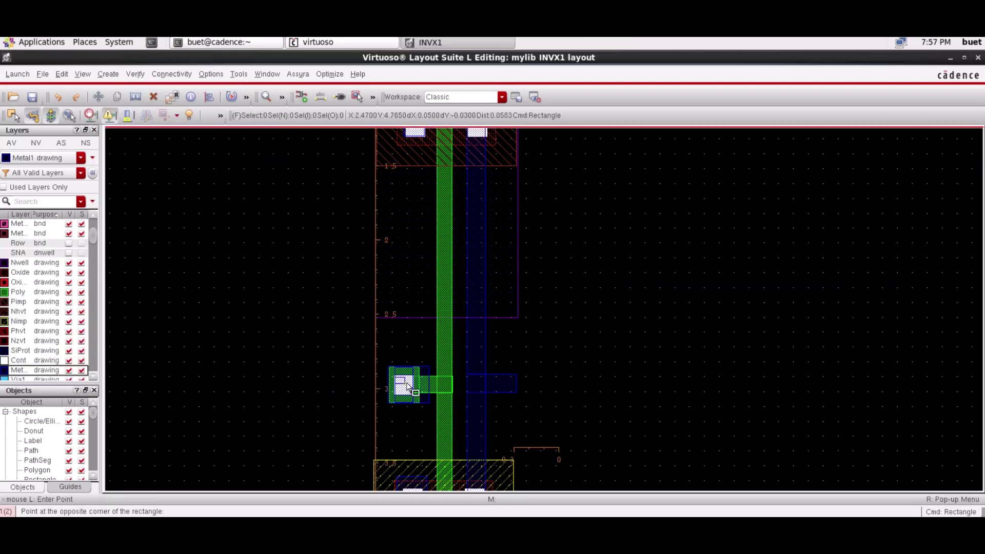
pyautogui.scroll(5, 496, 371)
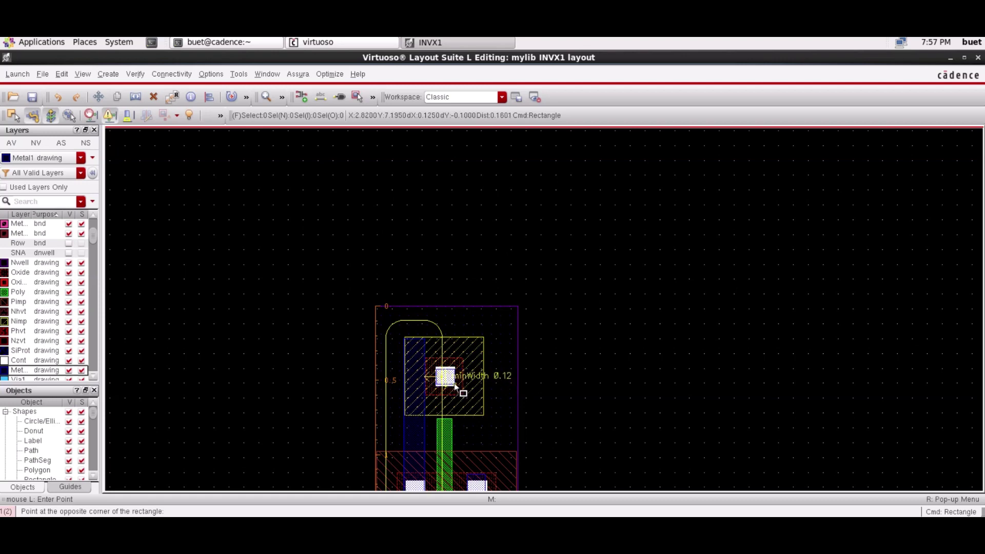
pyautogui.click(444, 382)
pyautogui.click(443, 381)
# Step: Draw a Metal1 drawing rectangle, about 0.14 by 0.14, over the contact of the lower body connection
pyautogui.scroll(-5, 446, 384)
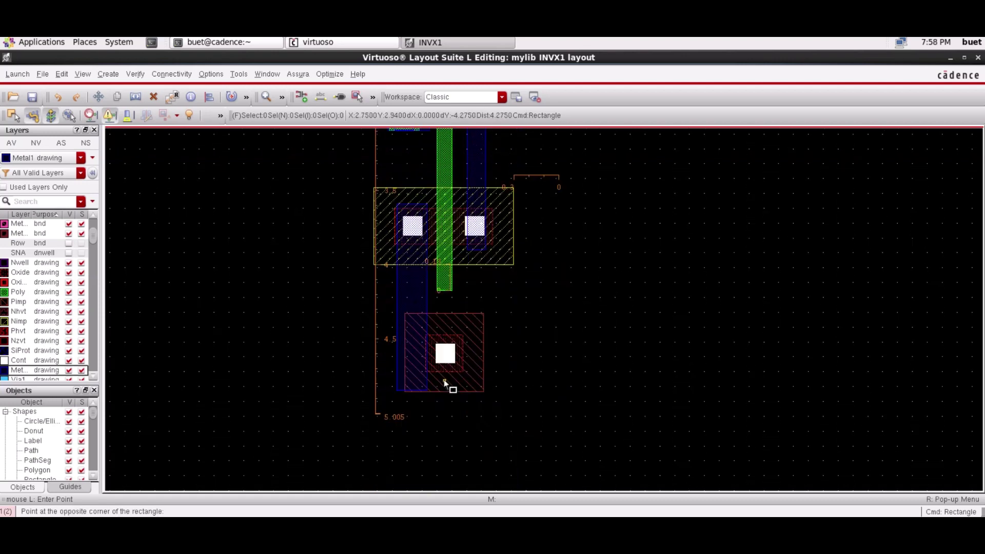
pyautogui.press('Escape')
pyautogui.press('r')
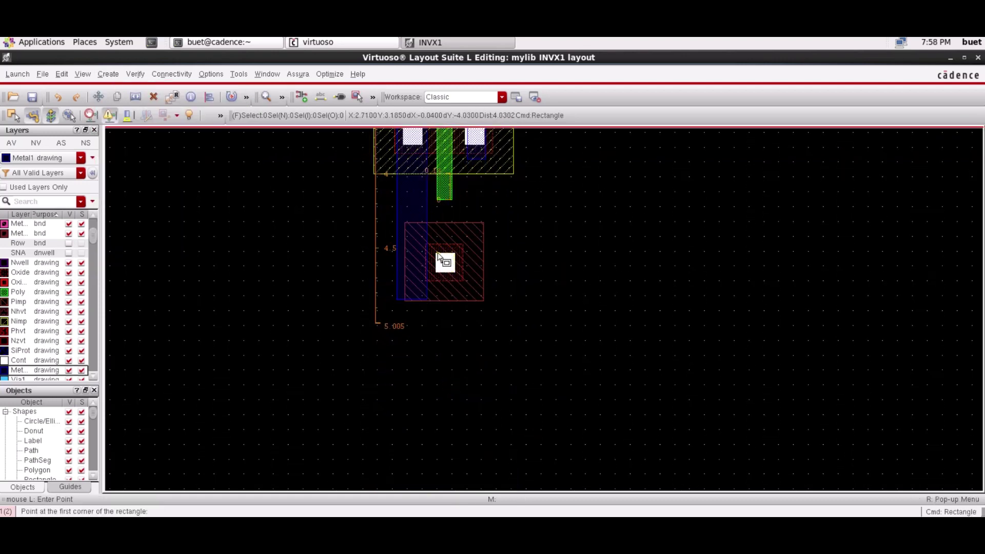
pyautogui.click(437, 253)
pyautogui.click(458, 274)
pyautogui.press('Escape')
# Step: Draw a Metal1 drawing rectangle, about 0.14 by 0.13, on the short output strip beside the vertical Metal1
pyautogui.scroll(5, 586, 285)
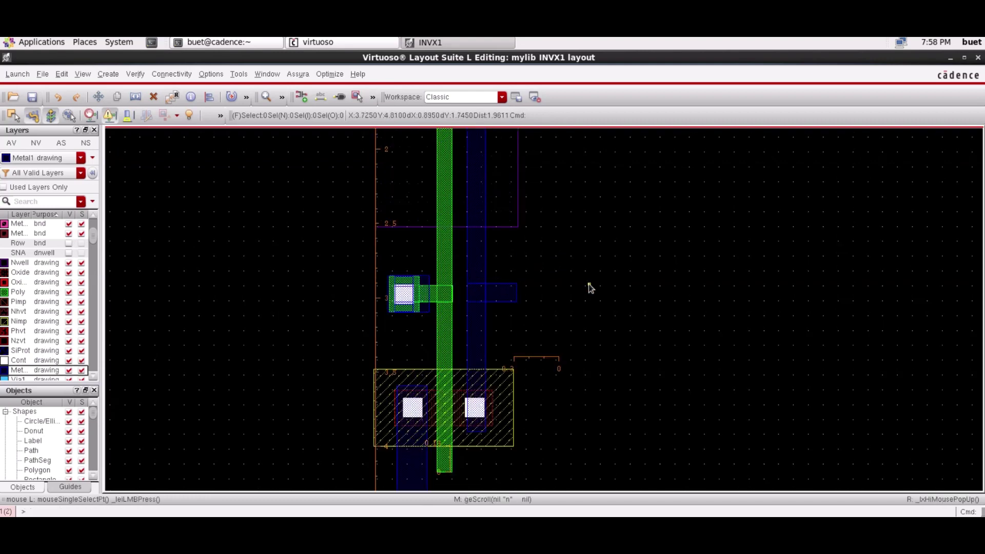
pyautogui.click(108, 79)
pyautogui.click(225, 89)
pyautogui.click(482, 284)
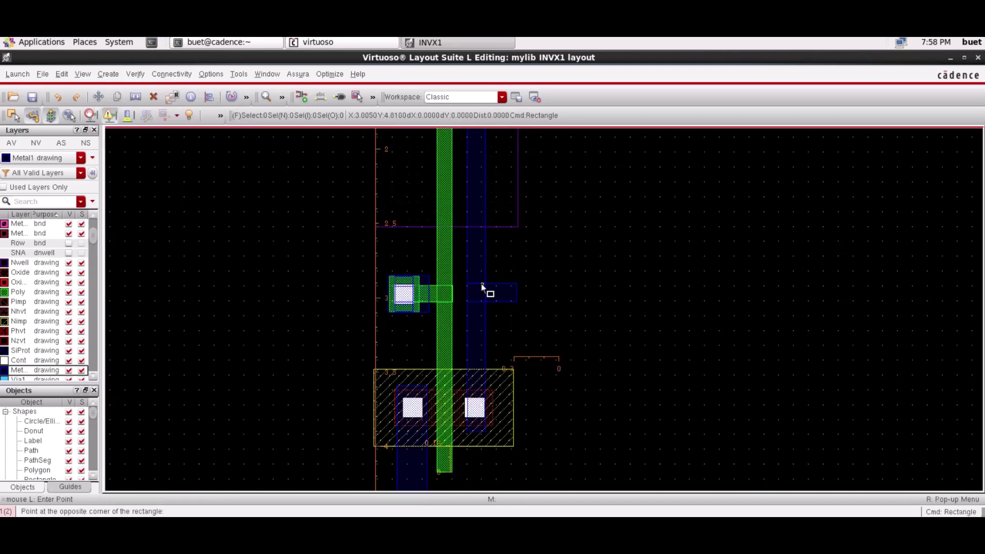
pyautogui.click(502, 302)
pyautogui.press('Escape')
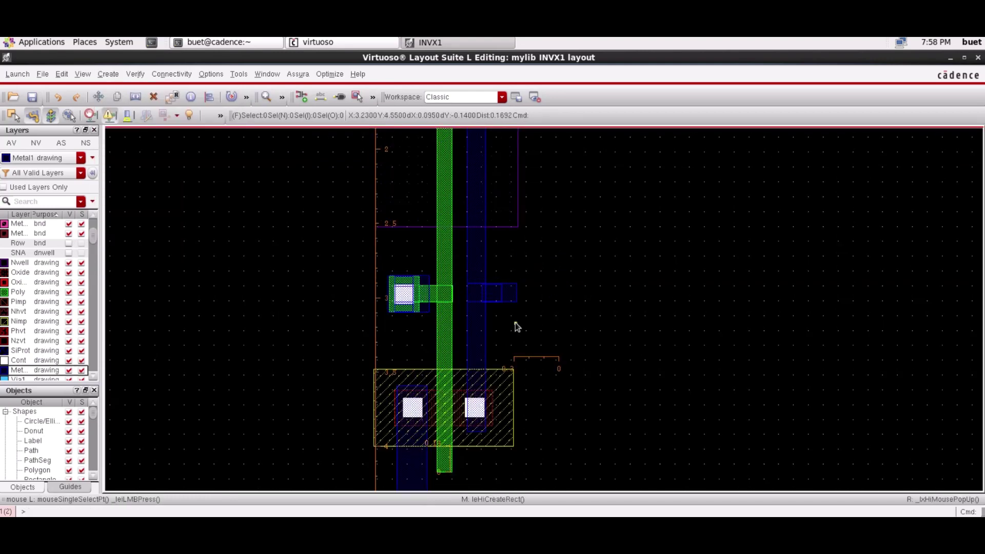
pyautogui.click(238, 74)
pyautogui.moveTo(213, 76)
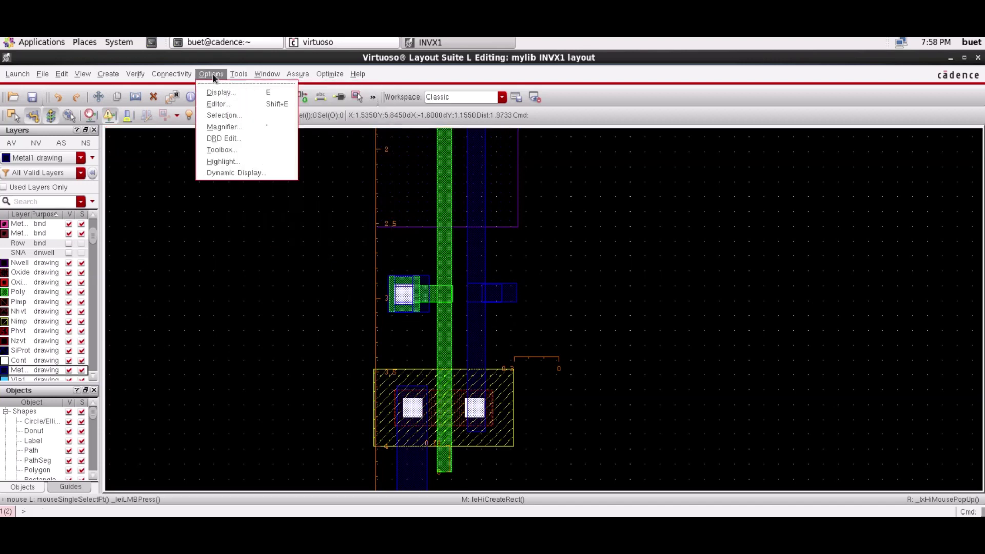
pyautogui.moveTo(172, 75)
pyautogui.moveTo(172, 93)
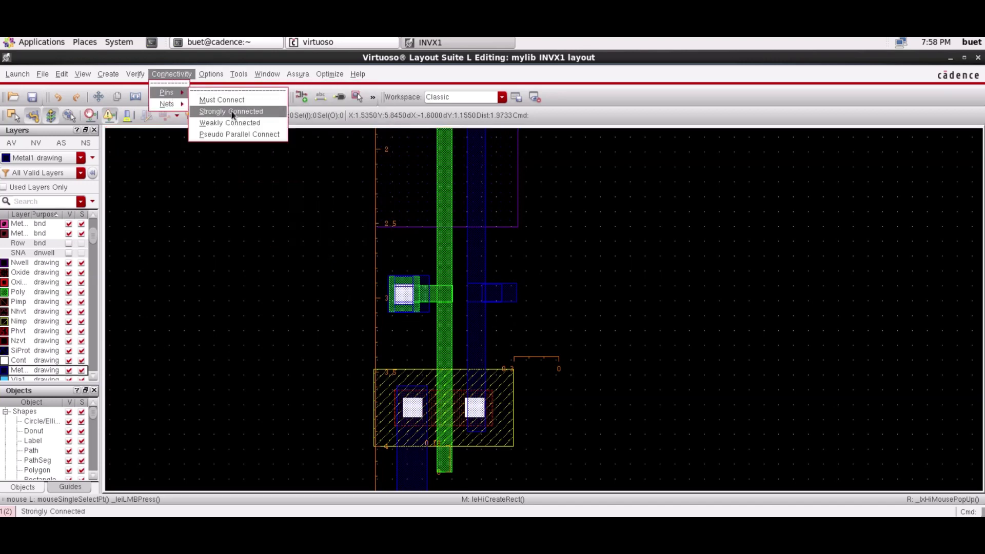
pyautogui.click(231, 110)
pyautogui.click(177, 75)
pyautogui.moveTo(109, 75)
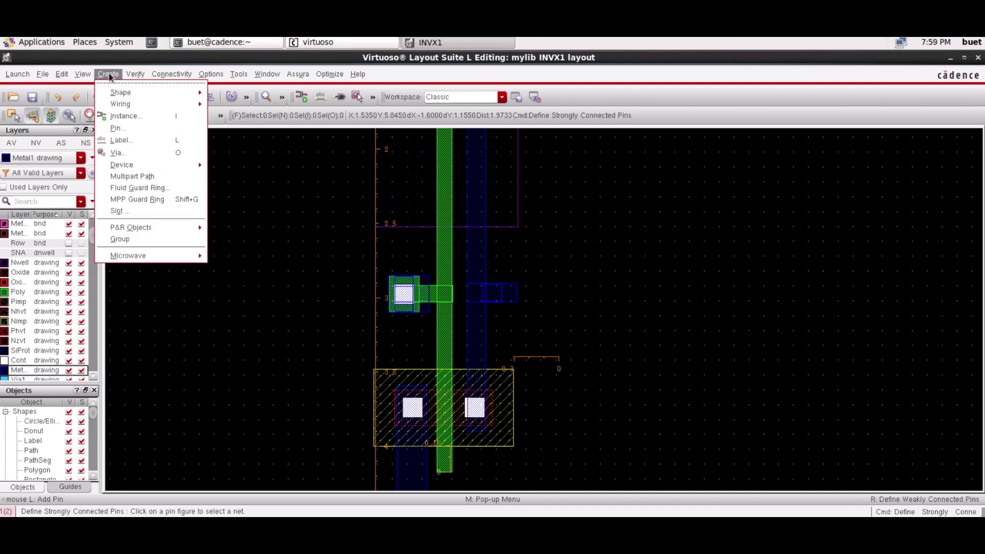
# Step: Set up a label reading in on the current entry layer, Metal1 drawing
pyautogui.click(123, 141)
pyautogui.click(237, 201)
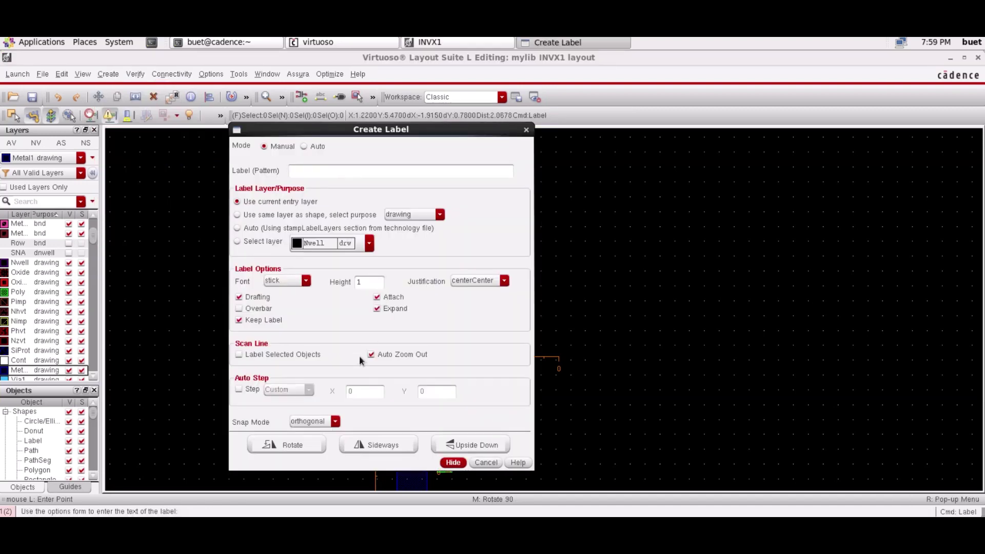
pyautogui.write('in')
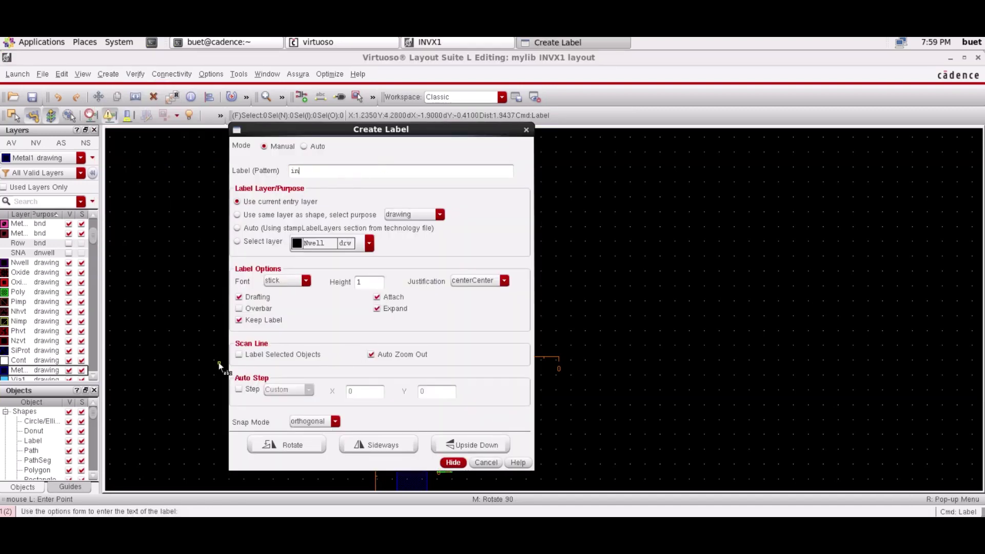
pyautogui.moveTo(236, 128); pyautogui.dragTo(545, 171)
pyautogui.press('Return')
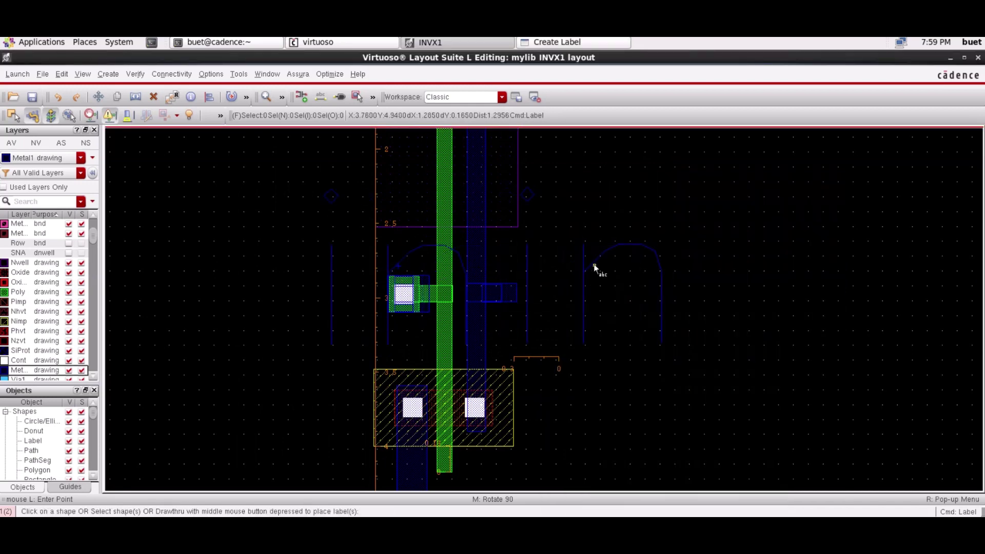
pyautogui.press('Escape')
# Step: Set the shape pin's terminal name to out
pyautogui.click(495, 295)
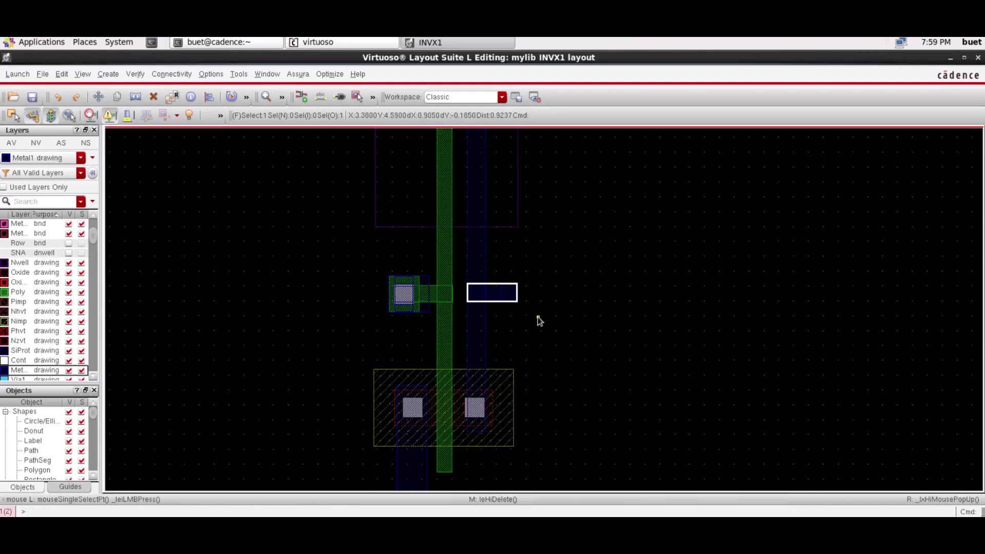
pyautogui.click(537, 318)
pyautogui.click(108, 74)
pyautogui.click(198, 129)
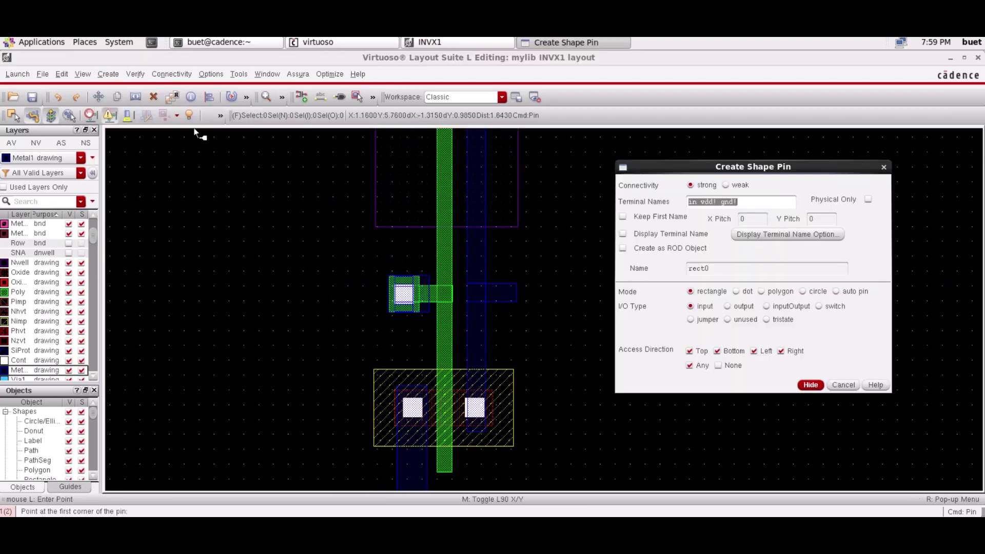
pyautogui.click(740, 202)
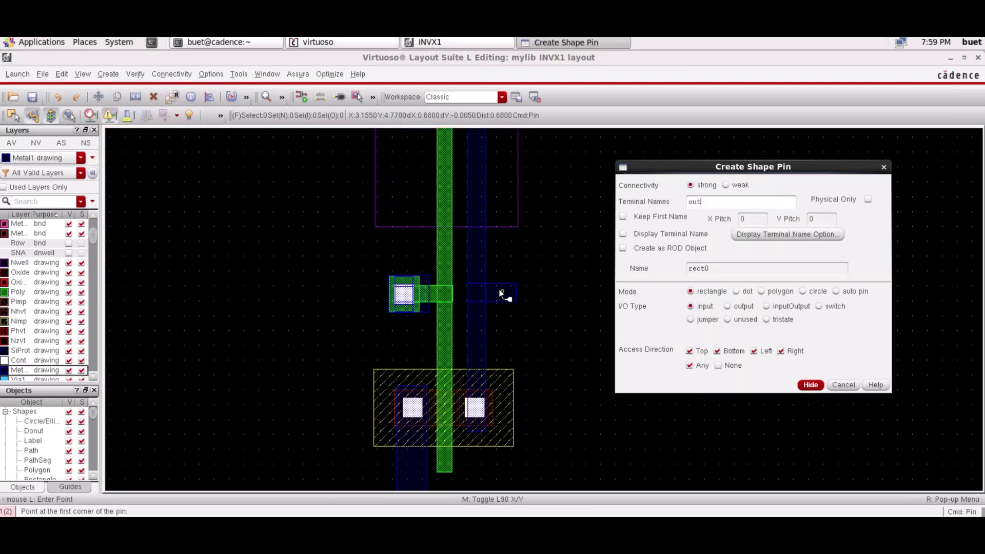
pyautogui.press('Escape')
# Step: Draw the rectangular Metal1 pin, about 0.13 by 0.12, near the outer end of the short output strip
pyautogui.click(108, 74)
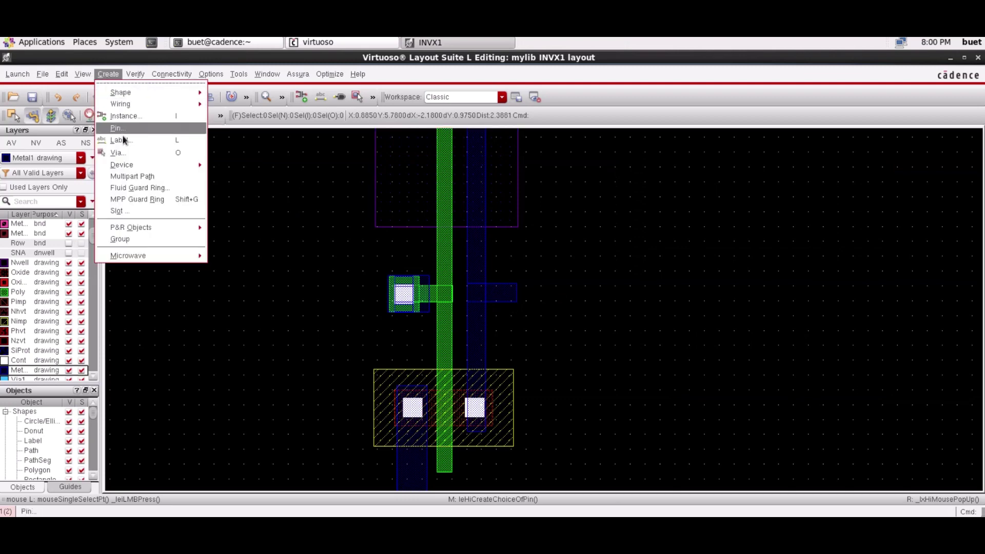
pyautogui.click(128, 128)
pyautogui.click(491, 285)
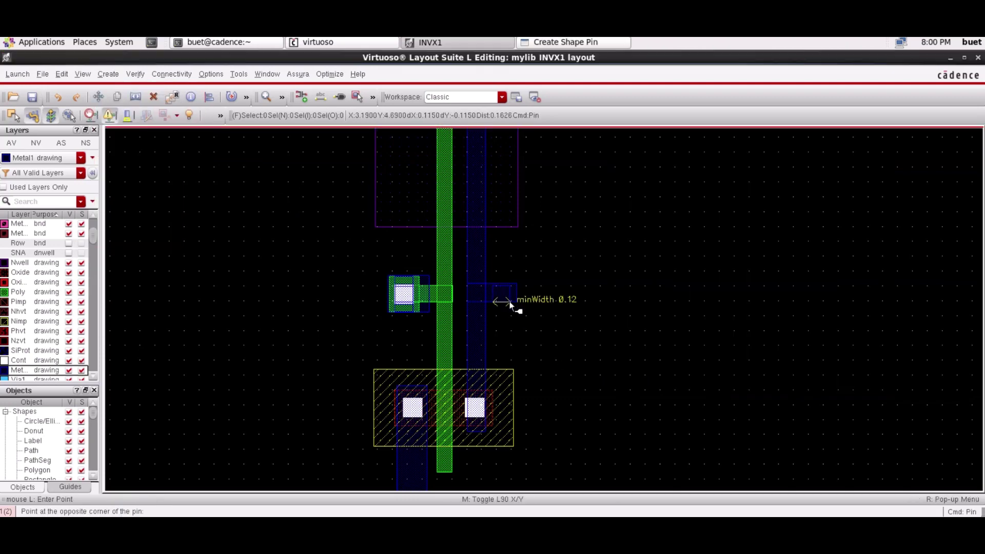
pyautogui.click(511, 302)
pyautogui.press('Escape')
pyautogui.click(501, 293)
pyautogui.moveTo(501, 293); pyautogui.dragTo(501, 291)
pyautogui.click(581, 312)
# Step: Place in labels beside the input via and beside the output strip, attaching them to the via's Metal1 and the output pin
pyautogui.click(108, 74)
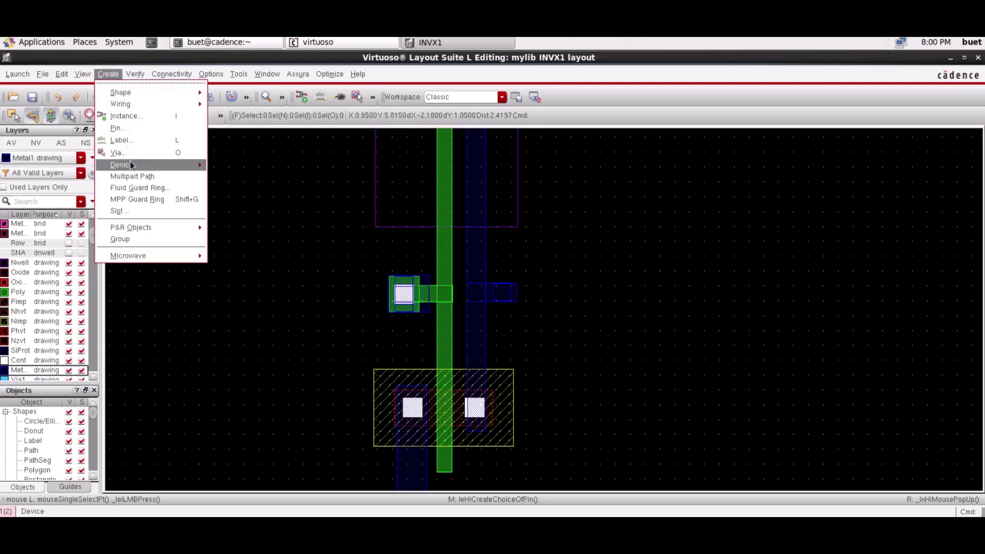
pyautogui.click(130, 161)
pyautogui.click(363, 249)
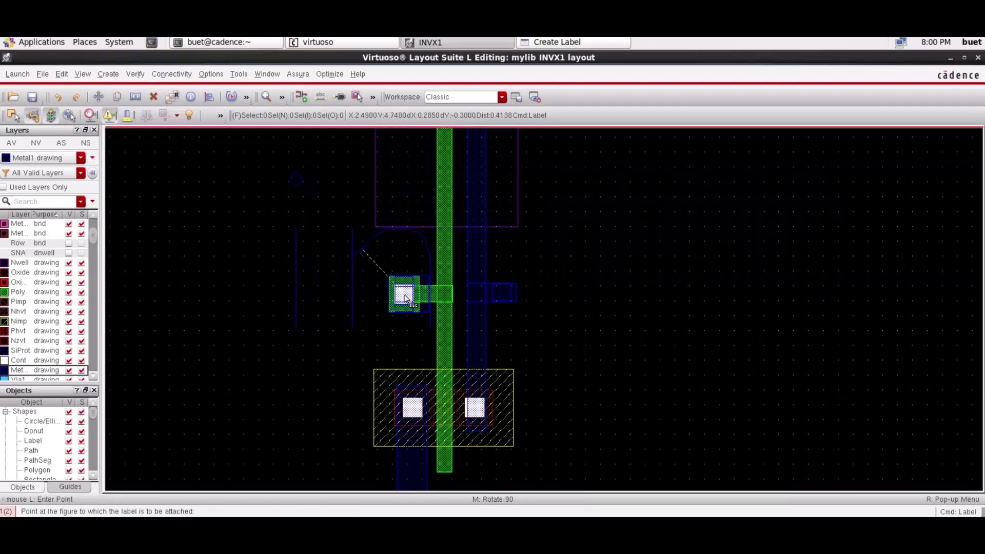
pyautogui.click(402, 292)
pyautogui.click(598, 258)
pyautogui.click(501, 292)
# Step: Place an in label below the lower body connection and attach it to the contact's shape
pyautogui.press('Down')
pyautogui.press('Down')
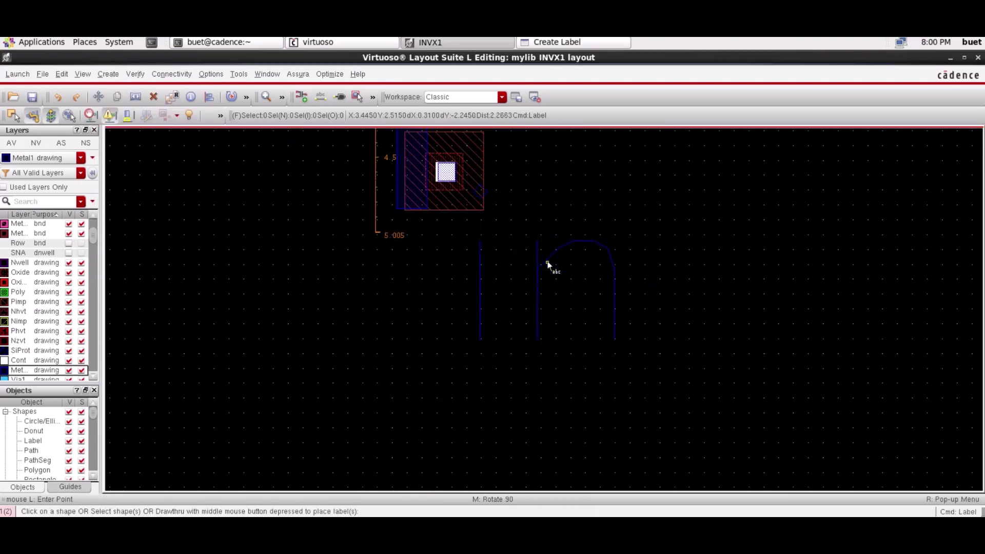
pyautogui.click(443, 229)
pyautogui.click(445, 169)
# Step: Place an in label above the upper body connection and attach it to the contact's shape
pyautogui.press('Up')
pyautogui.press('Up')
pyautogui.press('Up')
pyautogui.press('Up')
pyautogui.press('Up')
pyautogui.press('Up')
pyautogui.press('Up')
pyautogui.press('Up')
pyautogui.press('Up')
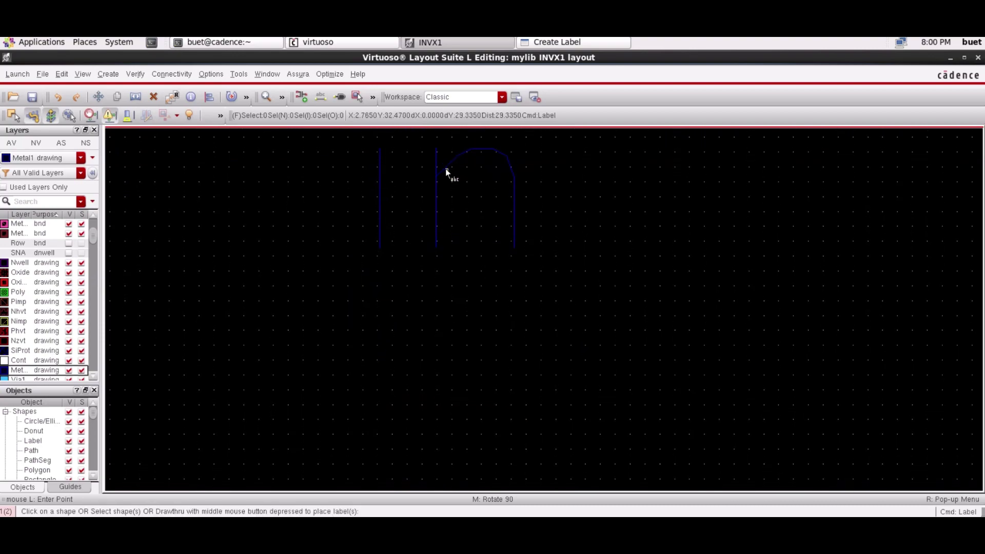
pyautogui.click(281, 96)
pyautogui.click(248, 114)
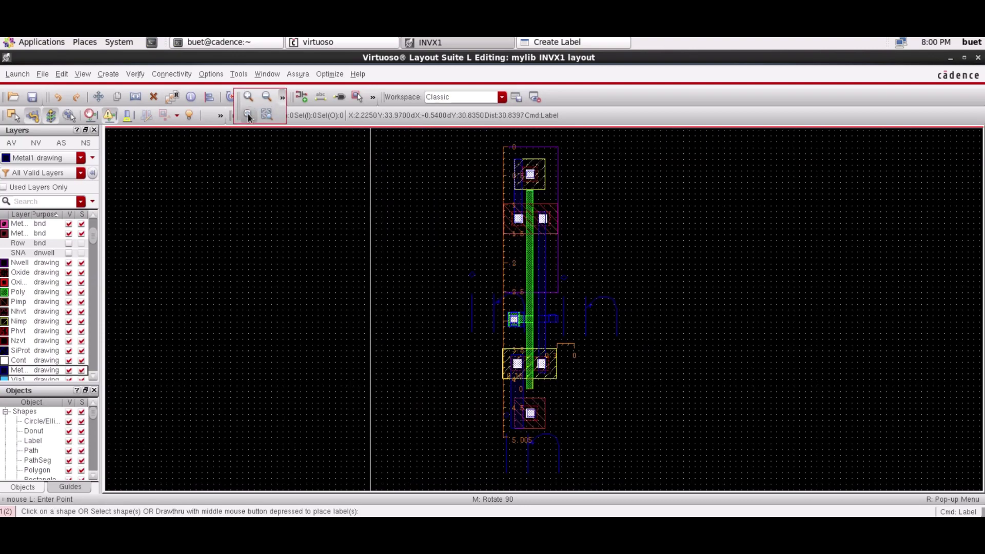
pyautogui.click(524, 130)
pyautogui.click(527, 175)
pyautogui.press('Escape')
# Step: Reduce the text height of the label beside the input via
pyautogui.click(508, 309)
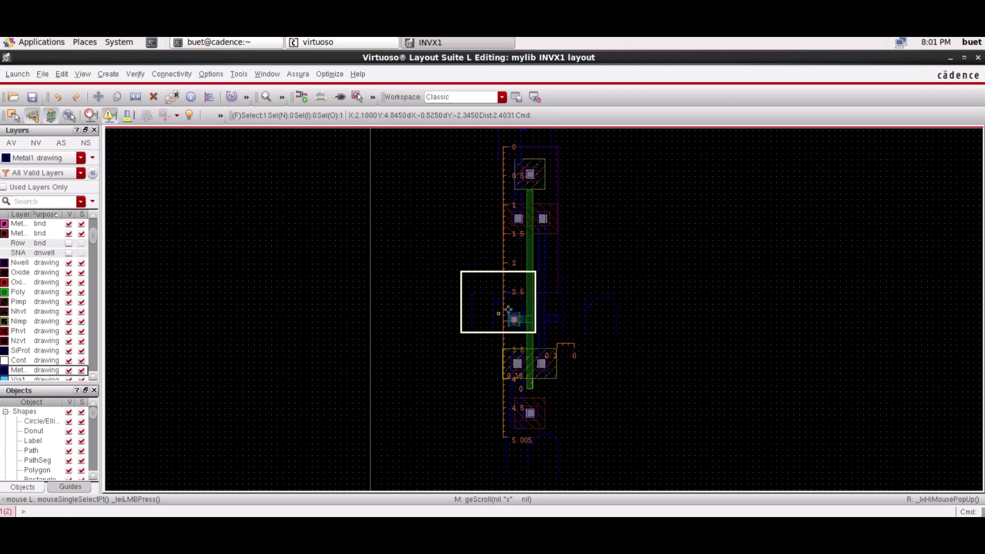
pyautogui.press('q')
pyautogui.click(69, 188)
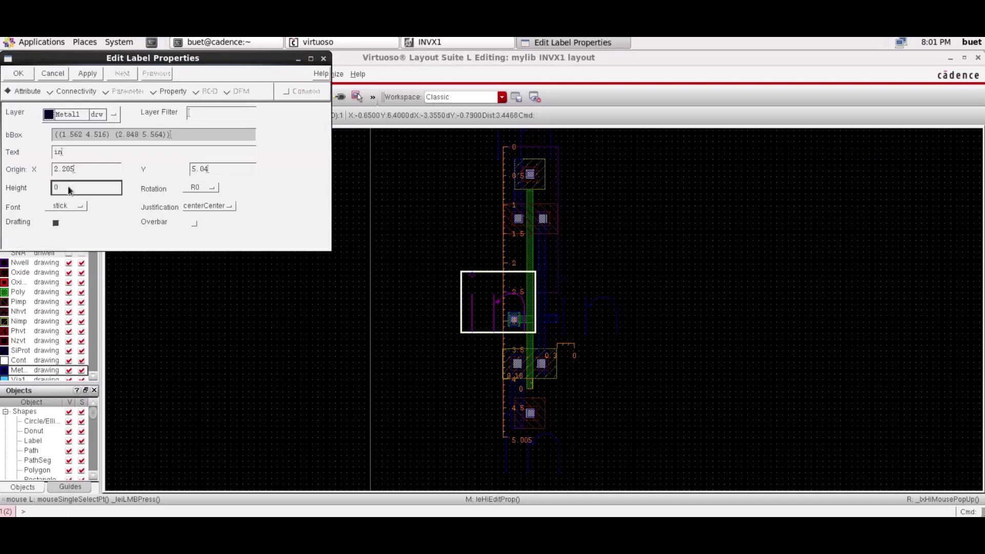
pyautogui.click(87, 73)
pyautogui.click(19, 75)
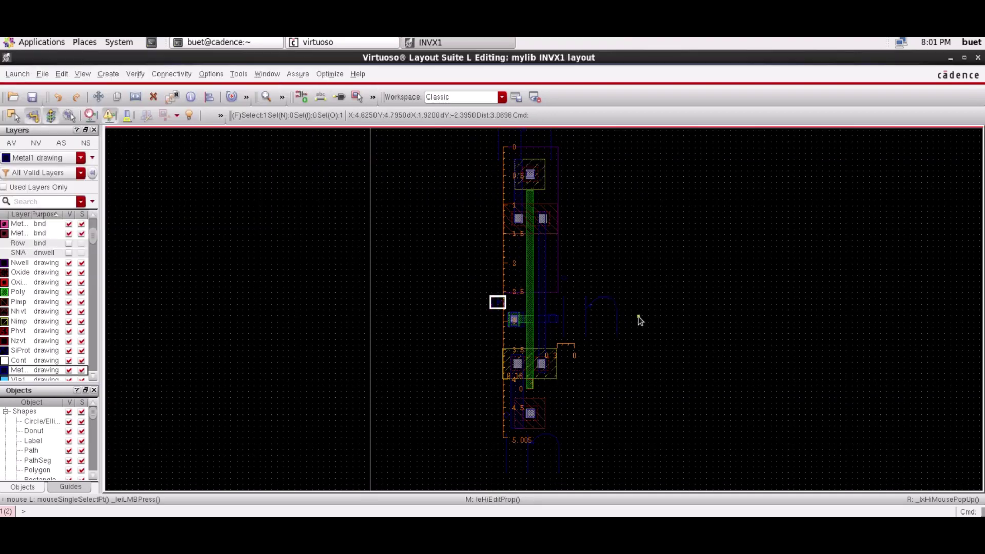
# Step: Change the label beside the output strip to out with height 0.2, and move the in label above the input via
pyautogui.click(266, 97)
pyautogui.press('q')
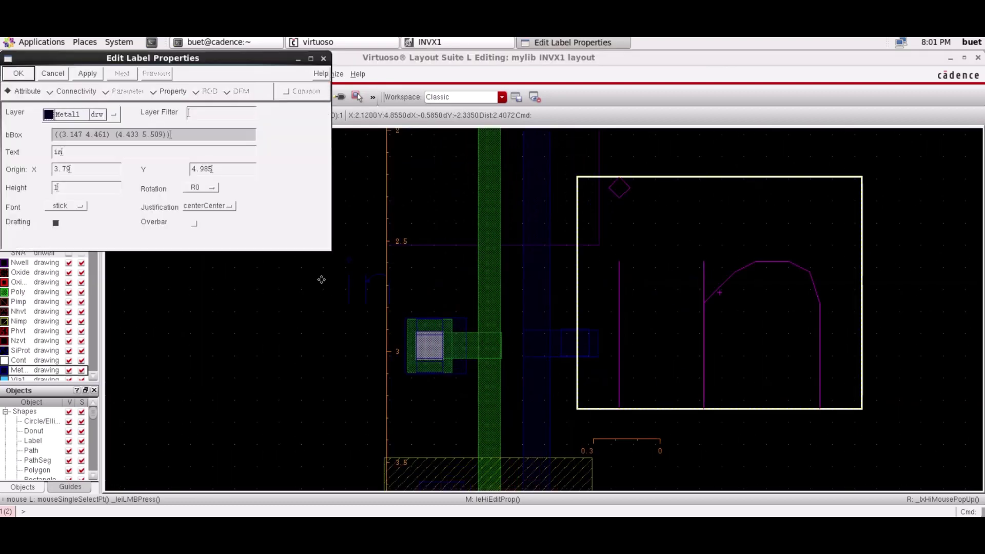
pyautogui.click(88, 190)
pyautogui.click(85, 156)
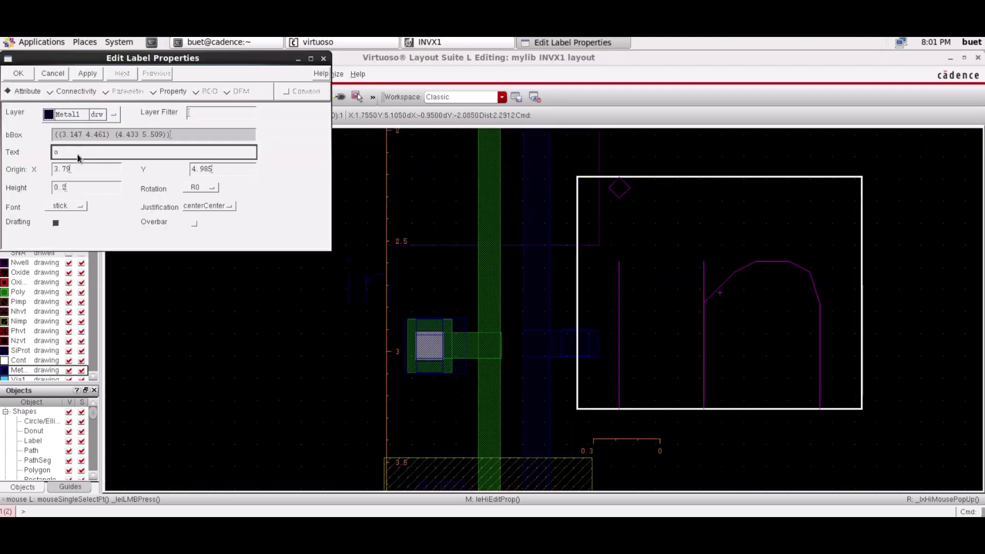
pyautogui.write('ut')
pyautogui.press('Return')
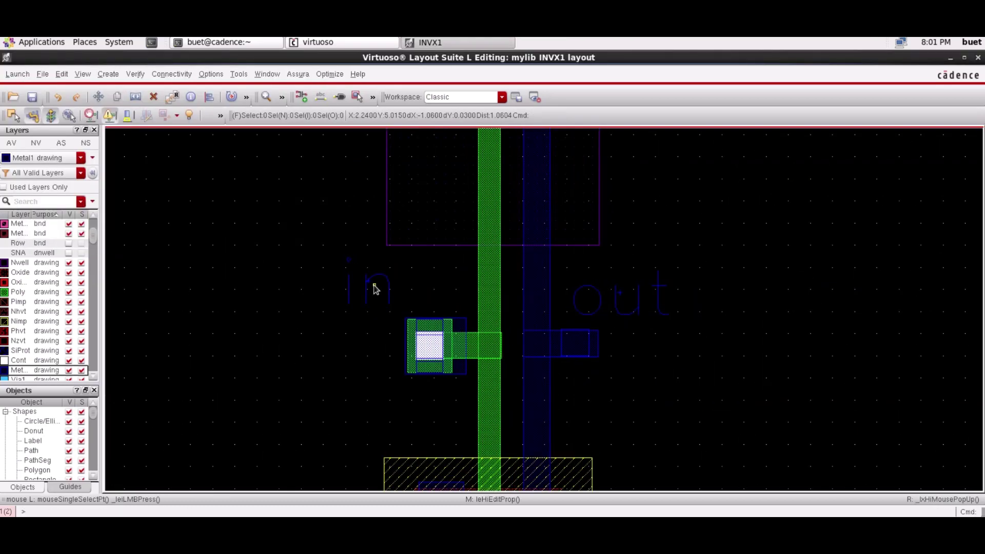
pyautogui.moveTo(374, 286); pyautogui.dragTo(428, 288)
# Step: Change the label above the upper body connection to vdd! with a height of 0.5
pyautogui.scroll(9, 769, 328)
pyautogui.scroll(-1, 489, 392)
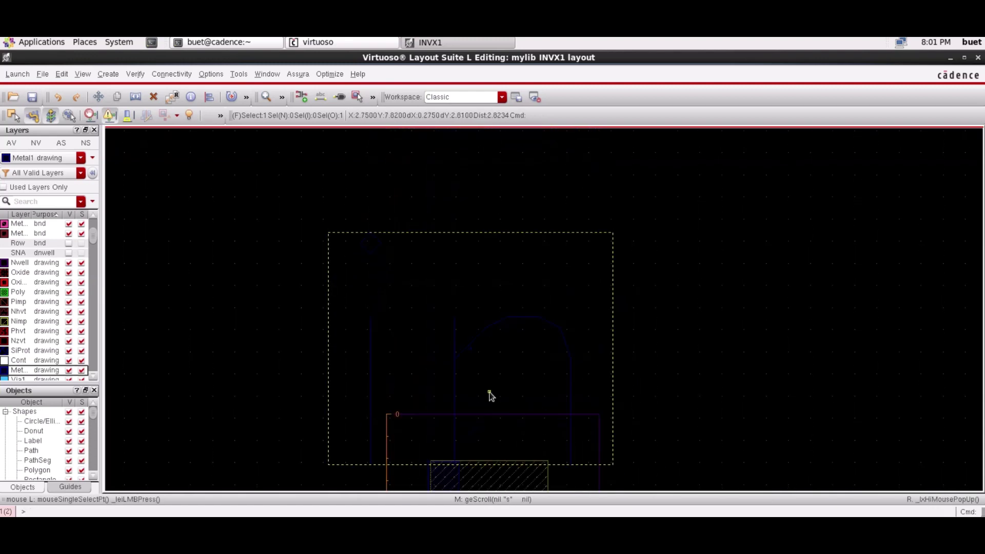
pyautogui.click(489, 393)
pyautogui.press('q')
pyautogui.click(70, 187)
pyautogui.write('0')
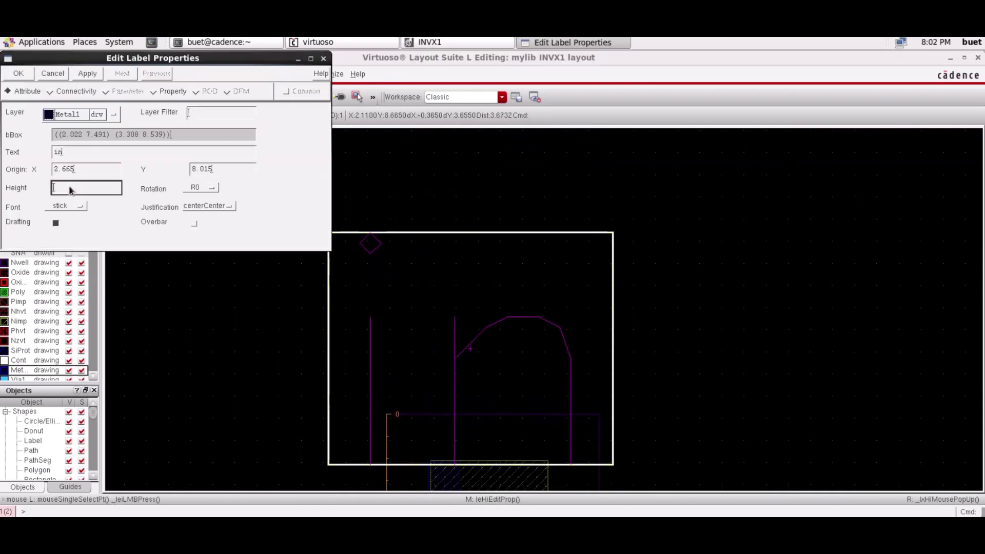
pyautogui.write('0.5')
pyautogui.doubleClick(87, 150)
pyautogui.write('vdd!')
pyautogui.click(88, 75)
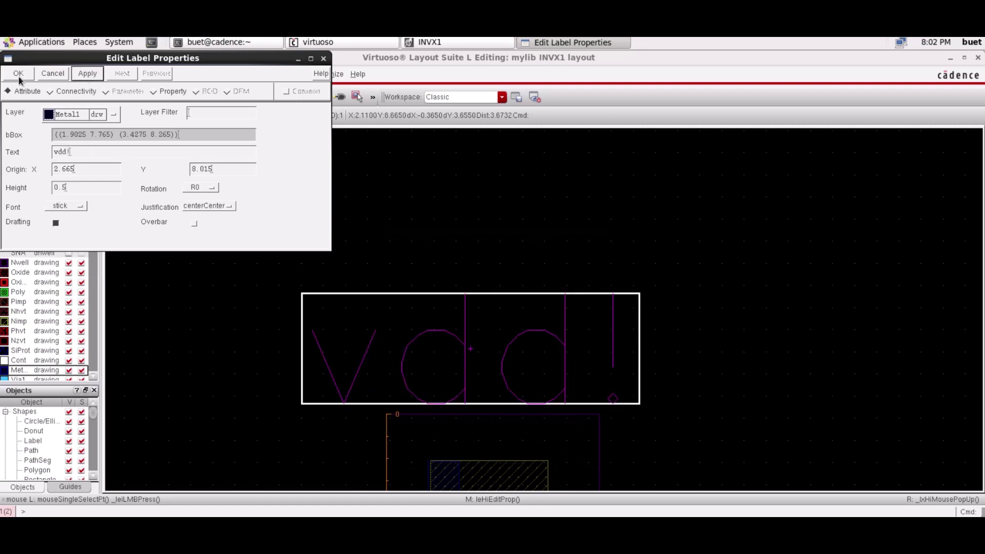
pyautogui.click(18, 77)
# Step: Change the label below the lower body connection to gnd! with a height of 0.5
pyautogui.scroll(-10, 439, 359)
pyautogui.scroll(3, 462, 364)
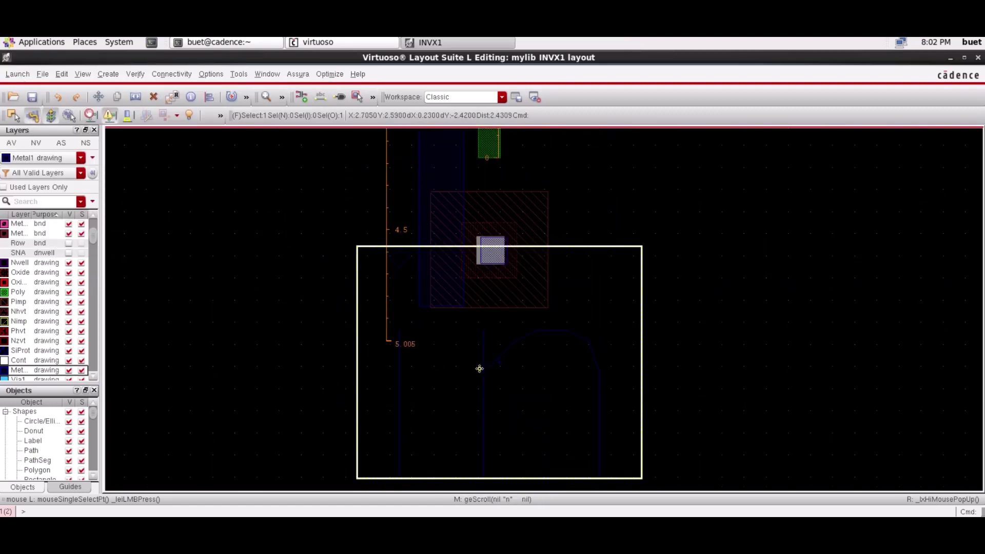
pyautogui.click(442, 365)
pyautogui.press('q')
pyautogui.click(73, 154)
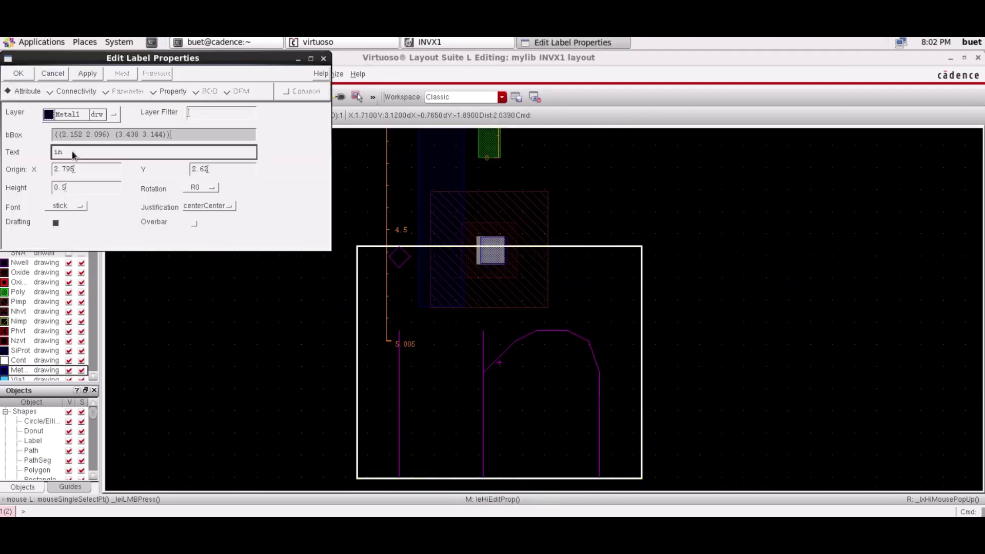
pyautogui.write('gnd!')
pyautogui.click(85, 78)
pyautogui.click(19, 76)
pyautogui.click(301, 353)
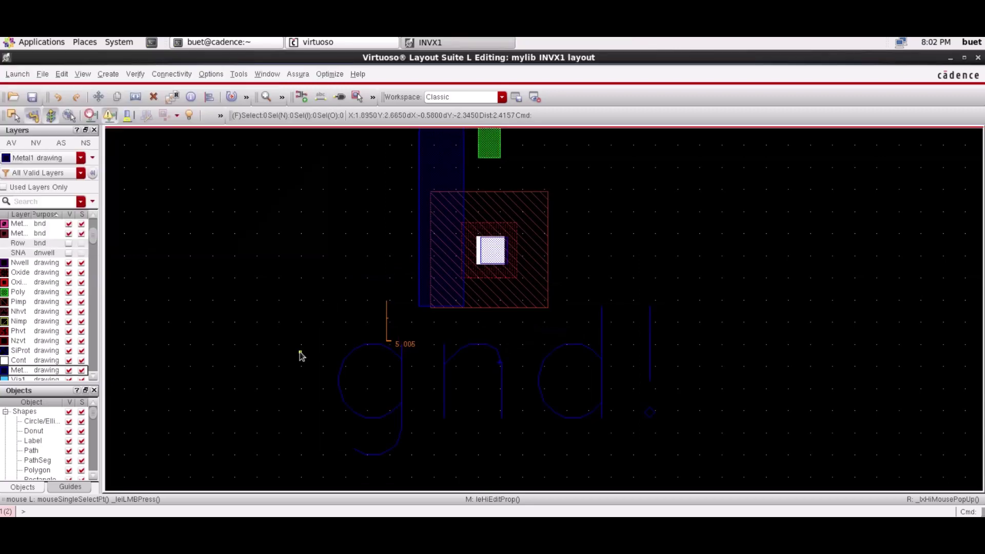
# Step: Clear all rulers from the layout
pyautogui.click(281, 97)
pyautogui.click(251, 115)
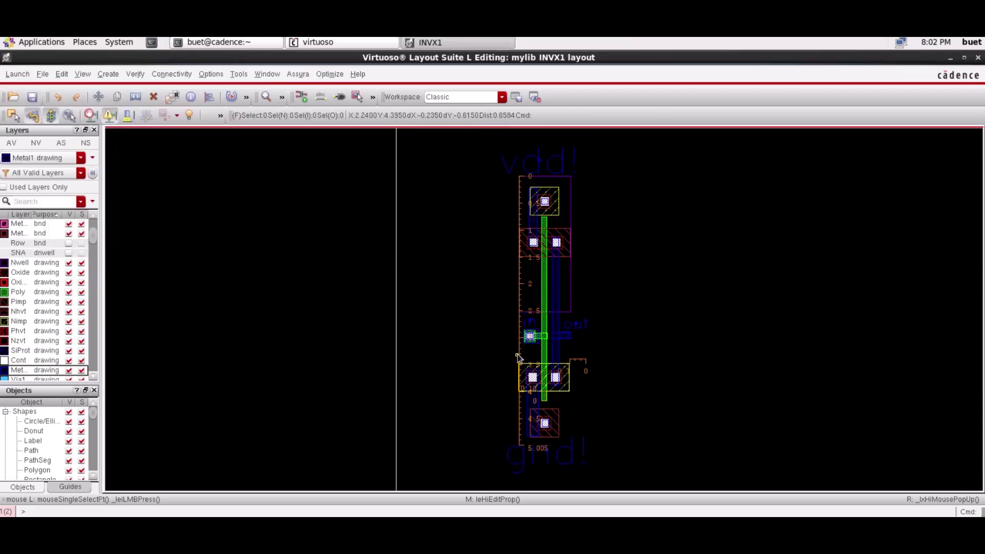
pyautogui.hotkey('shift', 'k')
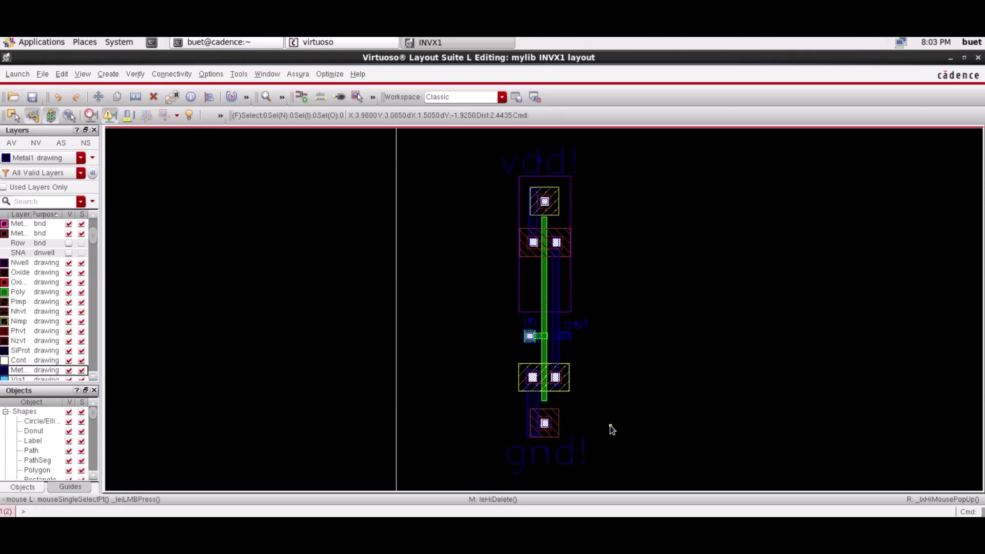
# Step: Place two M2_M1v vias, one on each side of the upper body contact inside the n-well
pyautogui.keyDown('ctrl'); pyautogui.scroll(5, 537, 175); pyautogui.keyUp('ctrl')
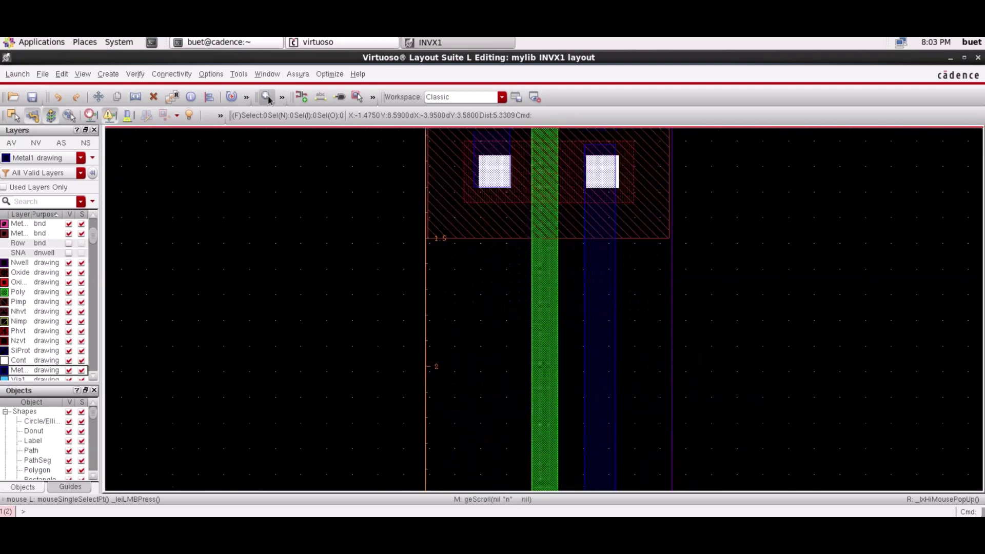
pyautogui.click(108, 74)
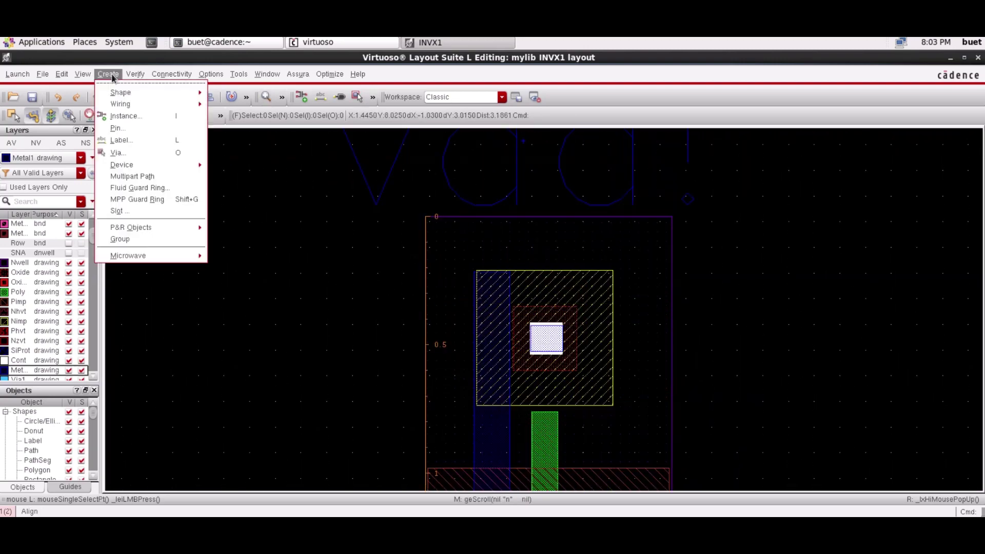
pyautogui.click(128, 151)
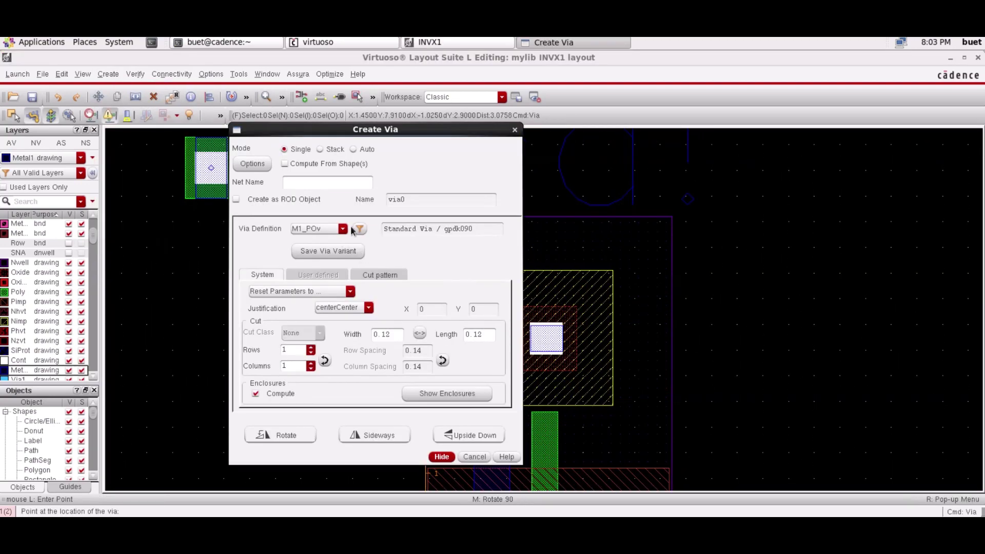
pyautogui.click(342, 229)
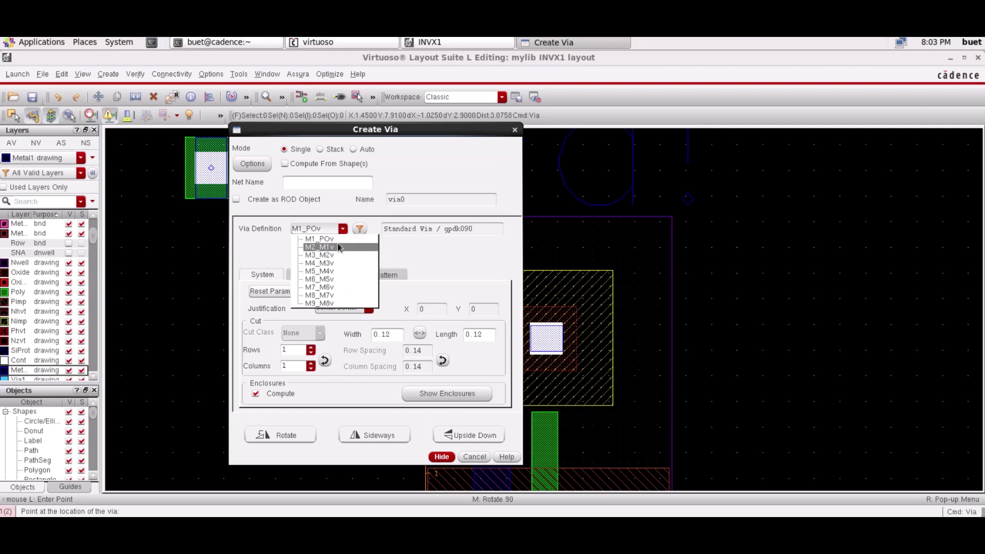
pyautogui.click(338, 247)
pyautogui.click(450, 456)
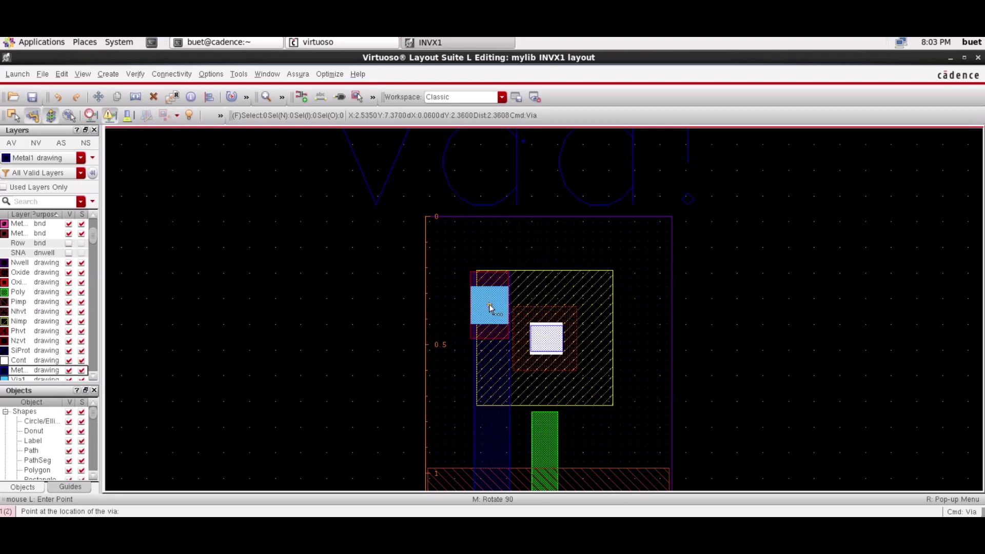
pyautogui.click(488, 307)
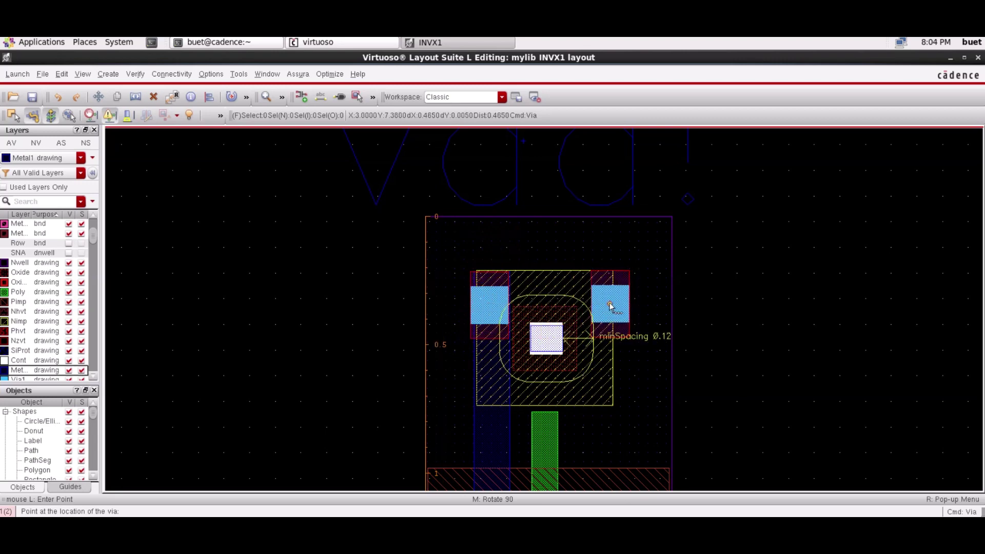
pyautogui.click(614, 306)
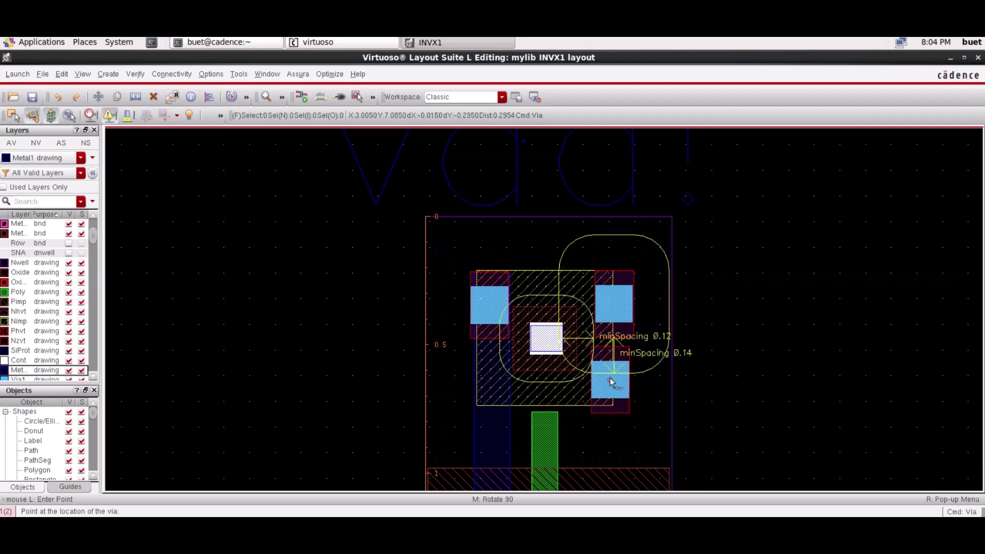
# Step: Place two more M2_M1v vias at the lower left and lower right corners of the lower body connection
pyautogui.scroll(-8, 610, 379)
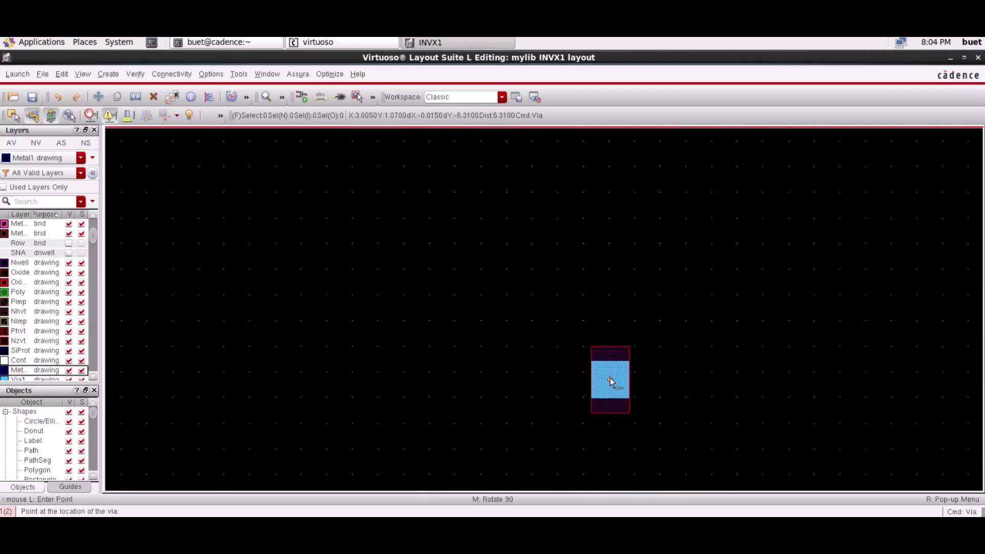
pyautogui.scroll(4, 610, 380)
pyautogui.scroll(-2, 610, 381)
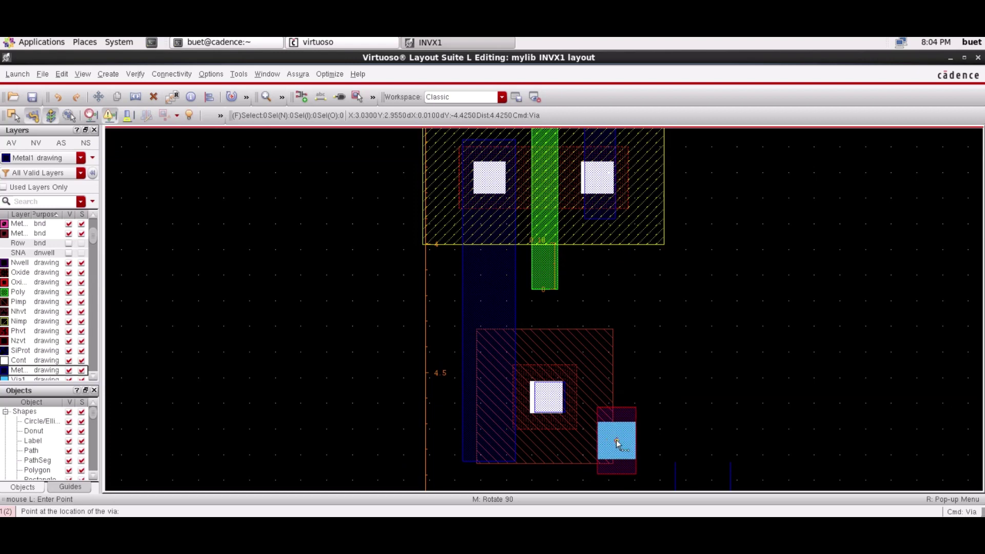
pyautogui.scroll(-2, 596, 405)
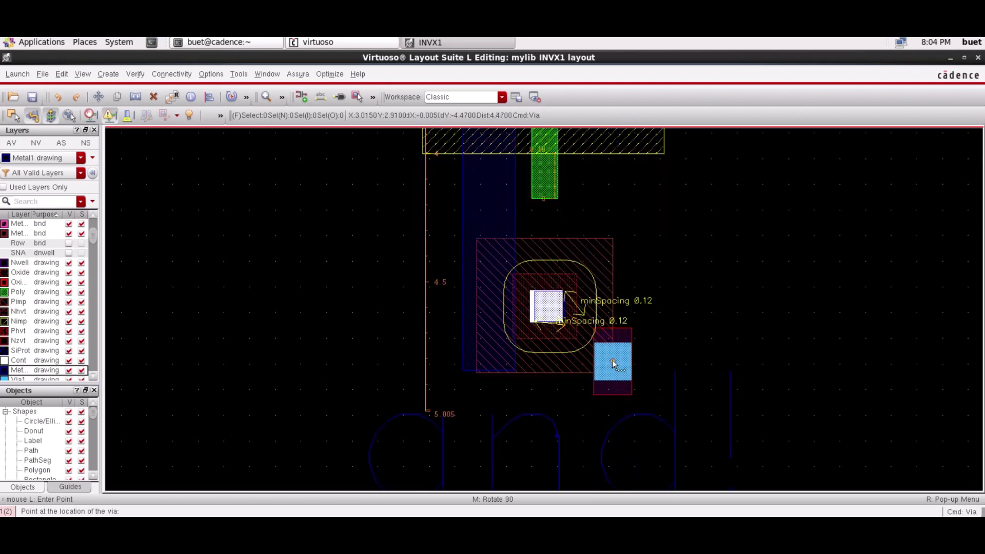
pyautogui.click(616, 365)
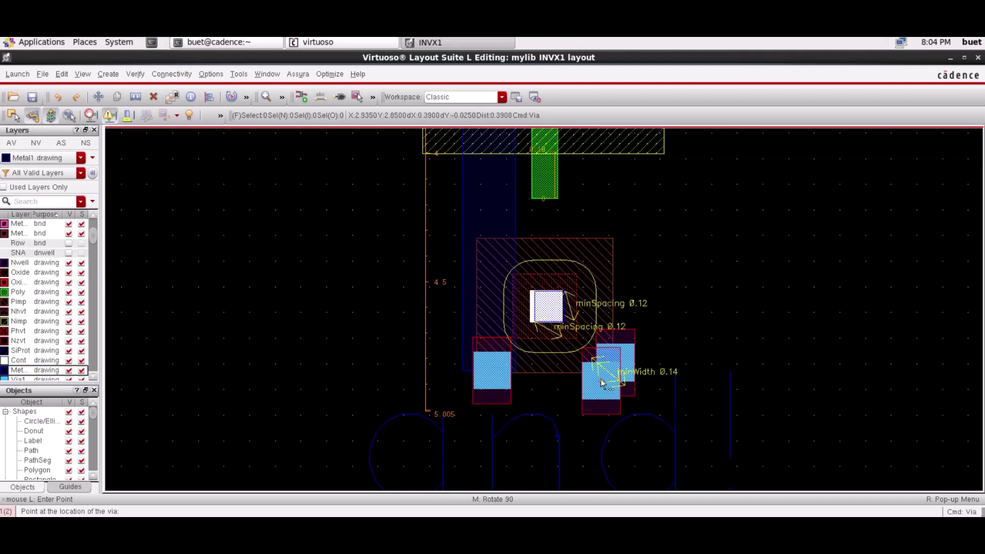
pyautogui.press('Escape')
# Step: Move the right-hand via at the lower body connection level with the left-hand via and clear the rulers
pyautogui.click(618, 355)
pyautogui.moveTo(618, 354)
pyautogui.mouseDown()
pyautogui.moveTo(610, 374)
pyautogui.moveTo(605, 365)
pyautogui.moveTo(618, 386)
pyautogui.moveTo(633, 344)
pyautogui.mouseUp()
pyautogui.hotkey('shift', 'k')
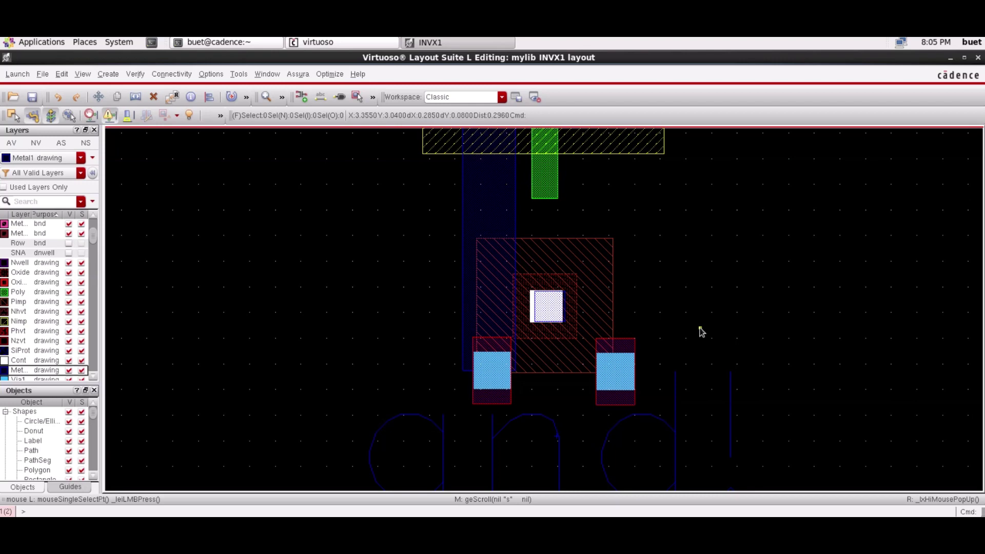
pyautogui.click(30, 203)
pyautogui.write('metal2')
pyautogui.click(18, 233)
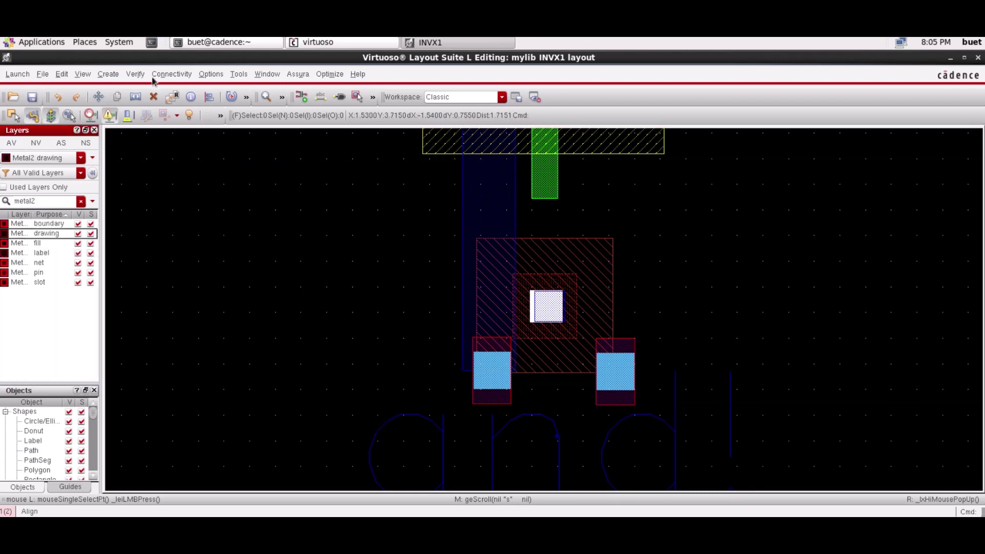
pyautogui.click(108, 74)
pyautogui.click(121, 92)
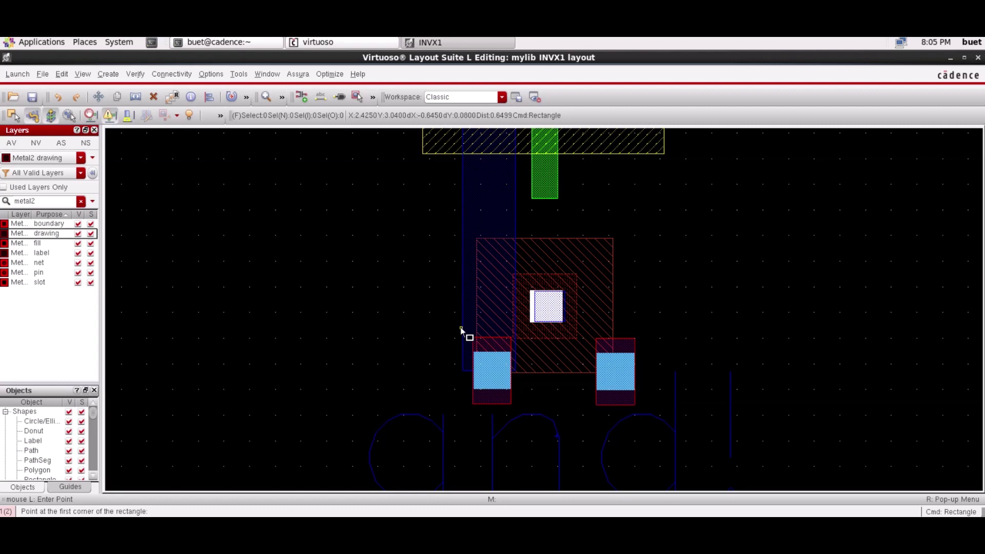
pyautogui.press('Escape')
# Step: Draw a Metal1 drawing rectangle covering the lower body connection and both vias beside it
pyautogui.doubleClick(39, 200)
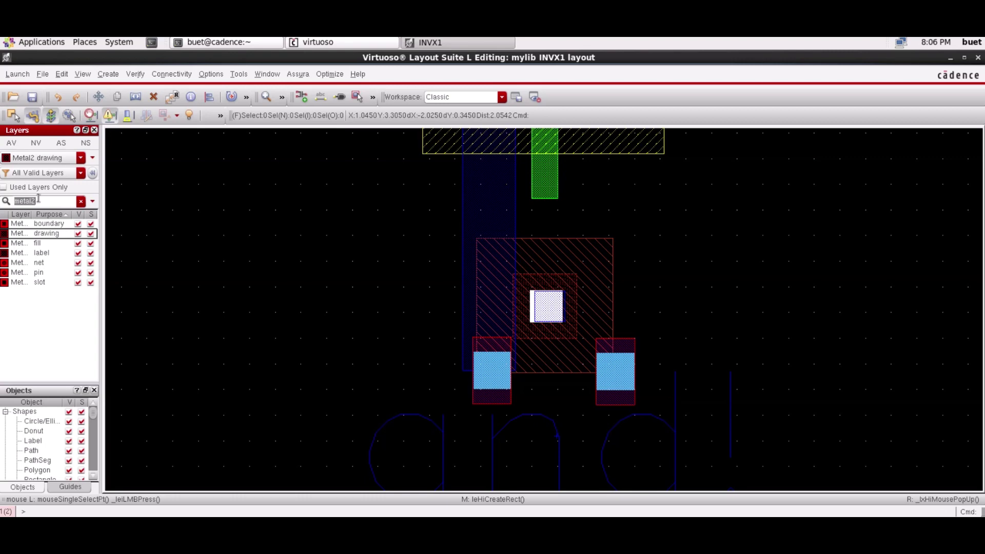
pyautogui.press('BackSpace')
pyautogui.write('1')
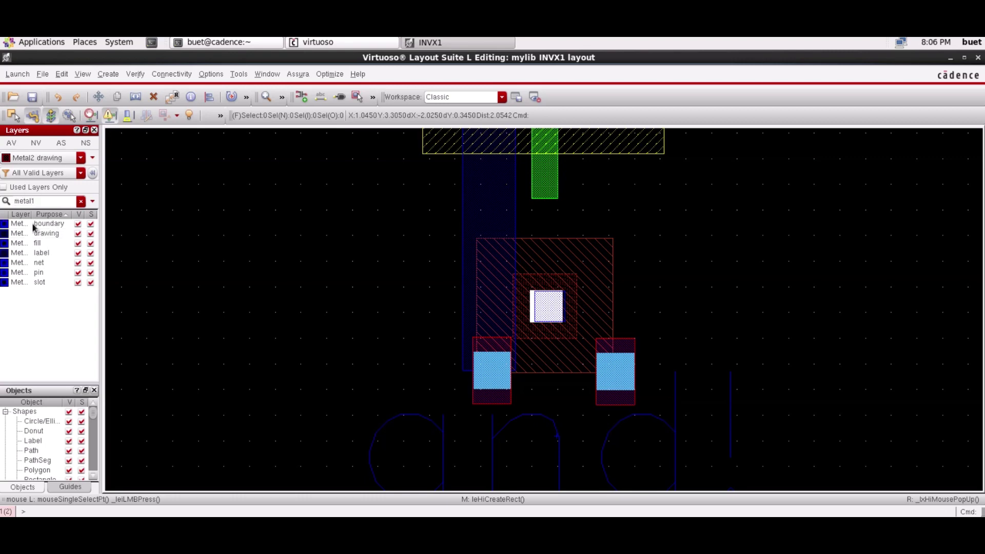
pyautogui.click(30, 234)
pyautogui.click(108, 74)
pyautogui.click(241, 101)
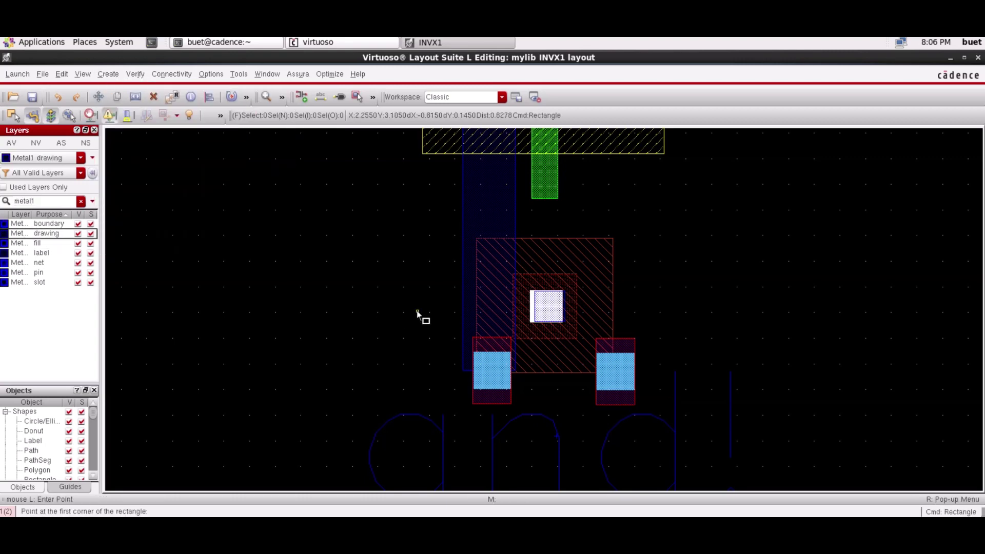
pyautogui.click(432, 239)
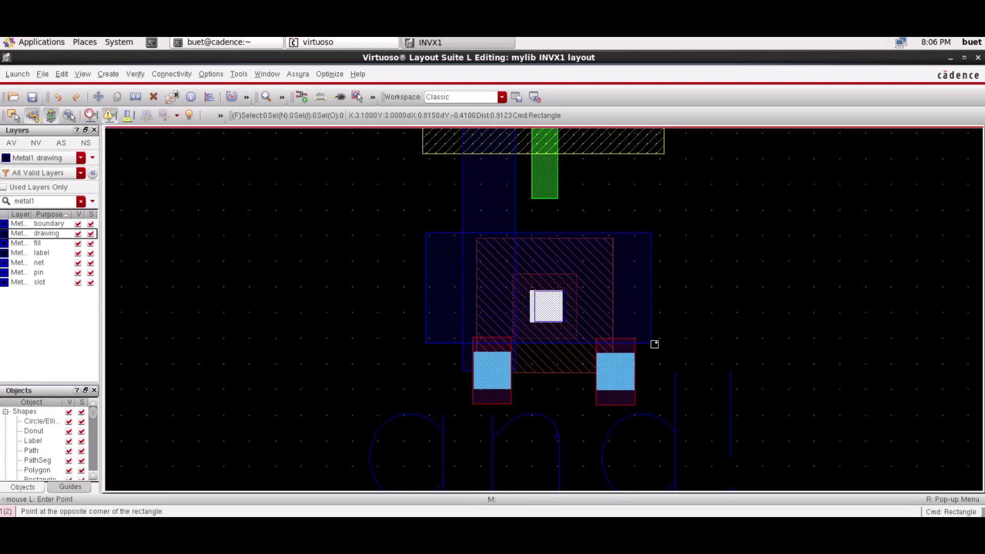
pyautogui.click(663, 407)
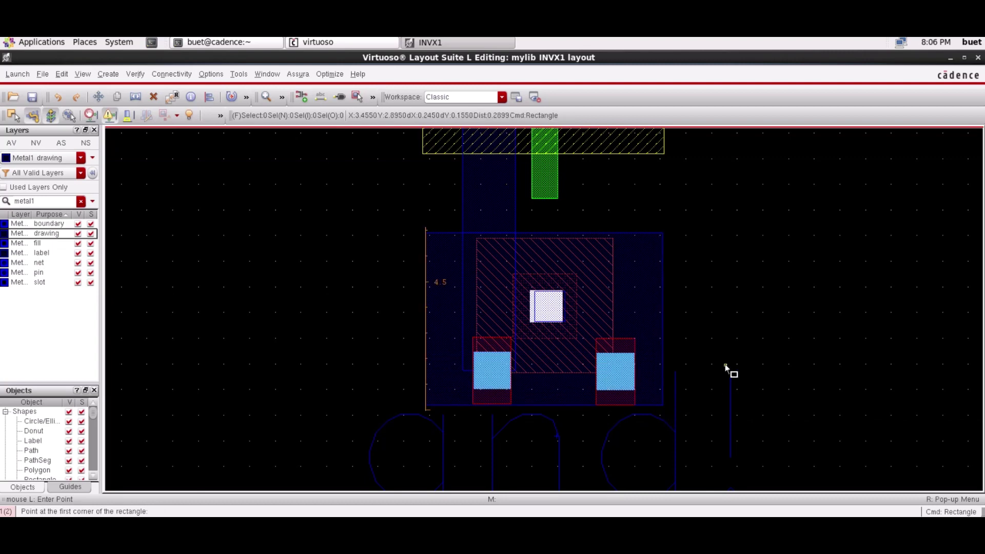
pyautogui.press('Escape')
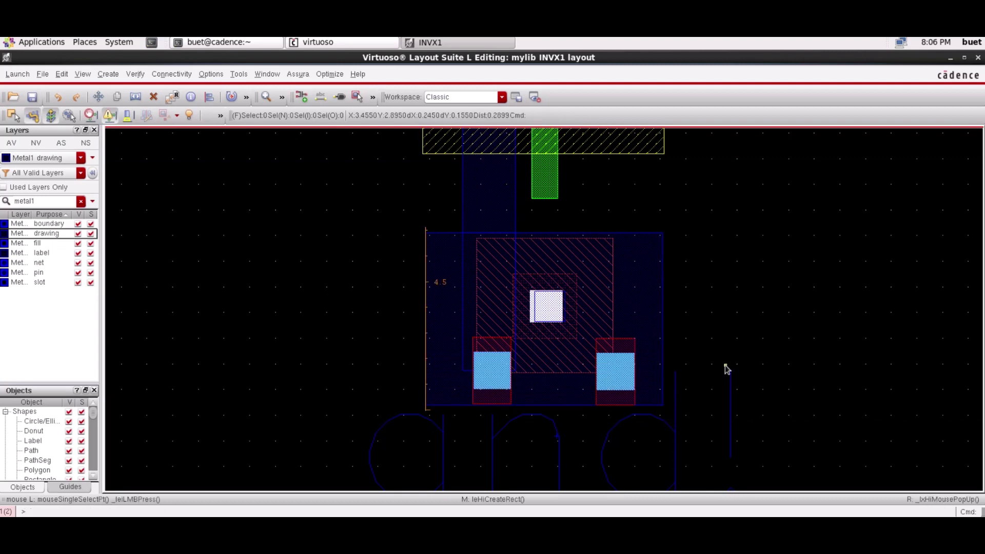
# Step: Draw a Metal2 drawing rectangle over the two lower vias, as wide as the Metal1 rectangle and extending below it
pyautogui.click(36, 200)
pyautogui.press('BackSpace')
pyautogui.write('2')
pyautogui.click(24, 233)
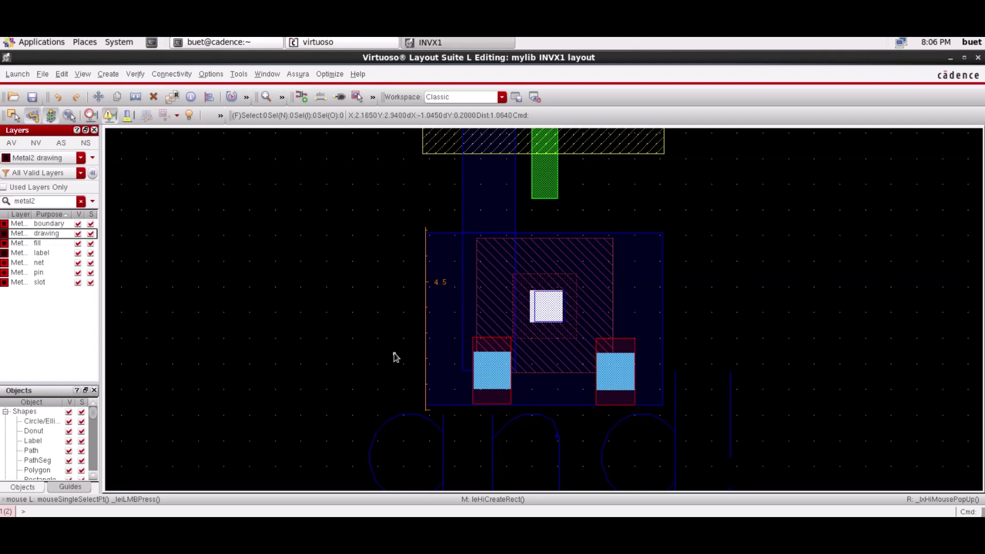
pyautogui.click(425, 327)
pyautogui.click(107, 73)
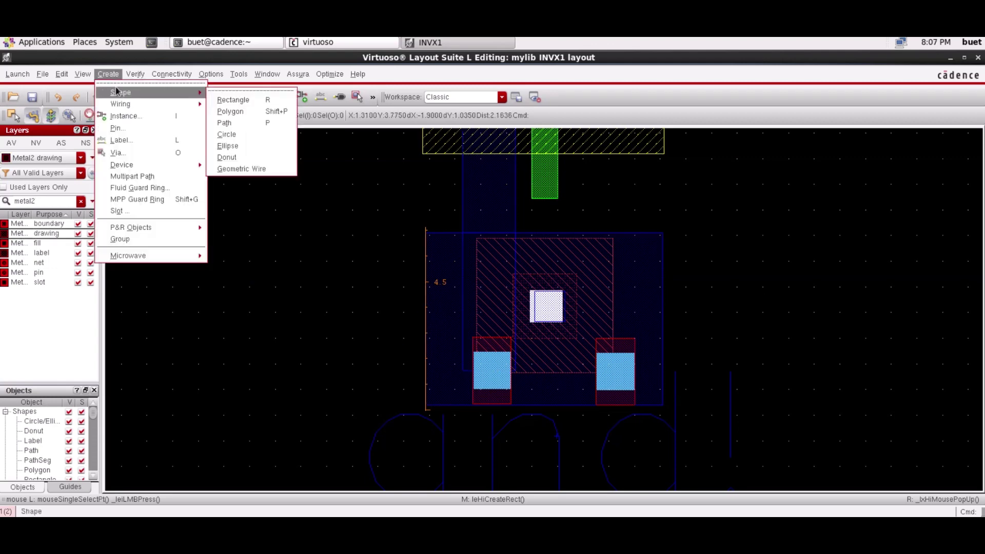
pyautogui.click(231, 97)
pyautogui.click(426, 309)
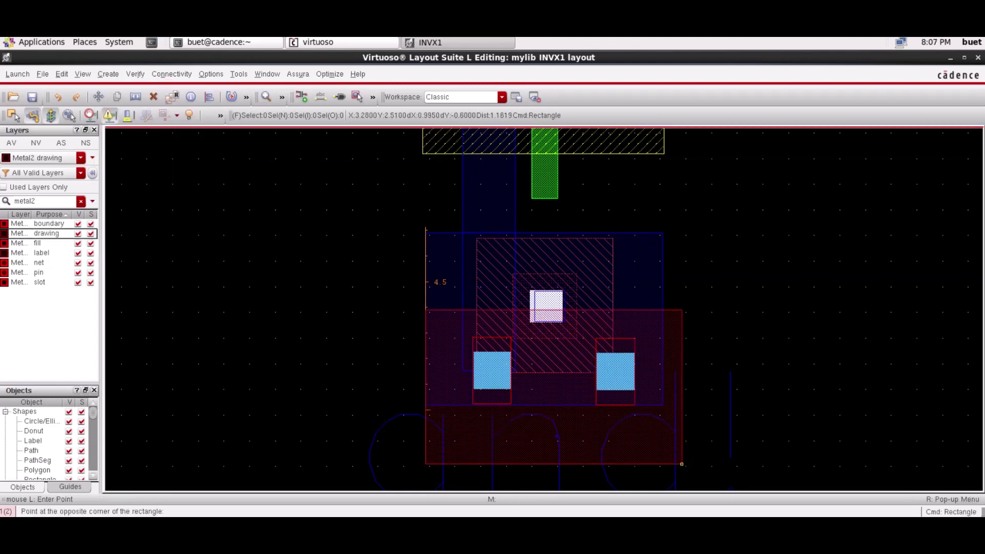
pyautogui.click(664, 463)
pyautogui.scroll(3, 766, 326)
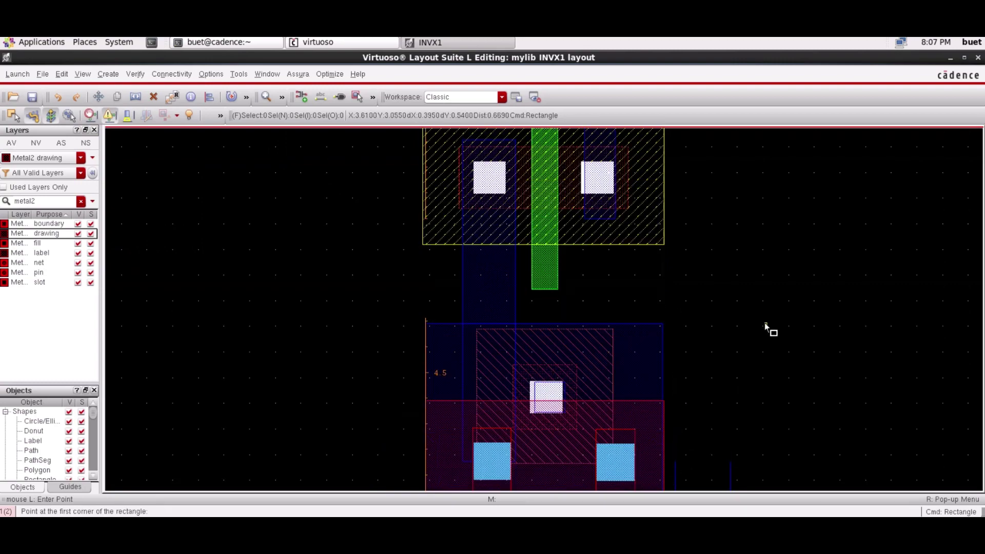
# Step: Copy the lower Metal1 and Metal2 rectangles together straight up onto the upper body connection below the vdd! label
pyautogui.press('Escape')
pyautogui.scroll(-6, 766, 326)
pyautogui.click(646, 200)
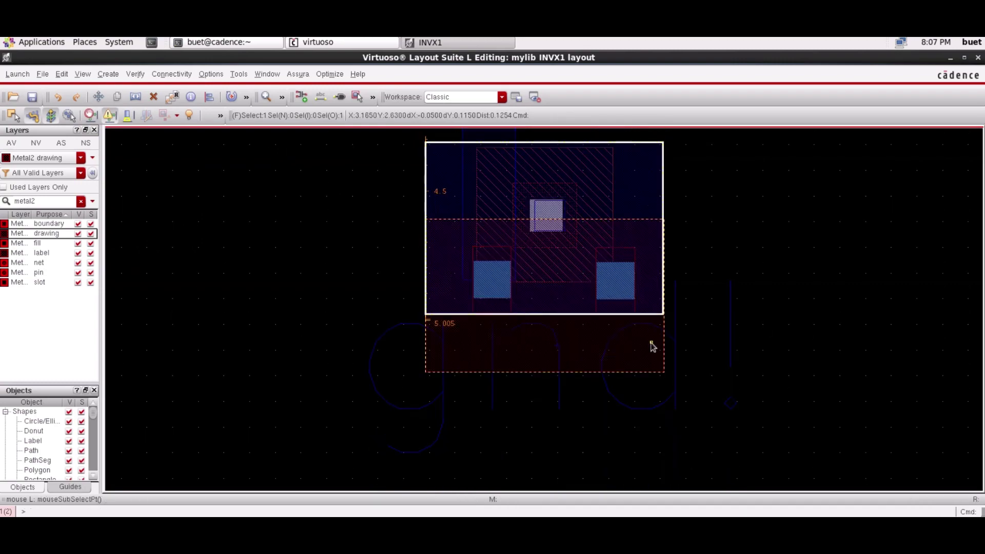
pyautogui.click(282, 97)
pyautogui.click(267, 96)
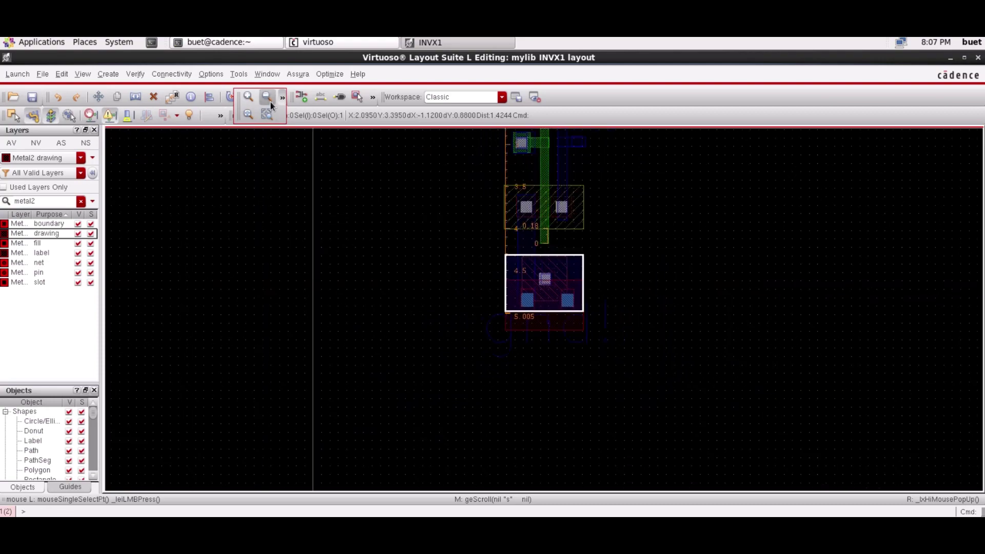
pyautogui.keyDown('shift'); pyautogui.click(547, 413); pyautogui.keyUp('shift')
pyautogui.press('c')
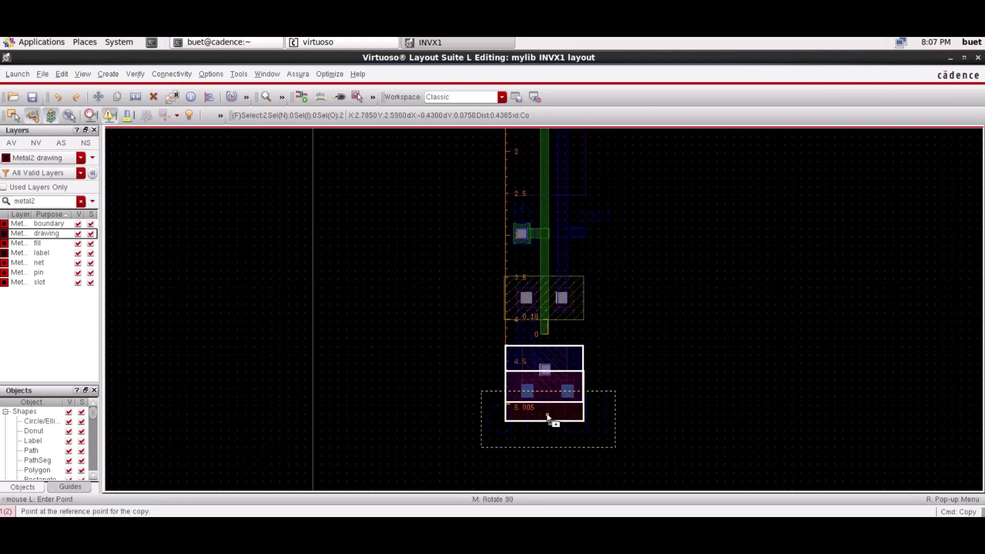
pyautogui.click(553, 380)
pyautogui.scroll(5, 556, 244)
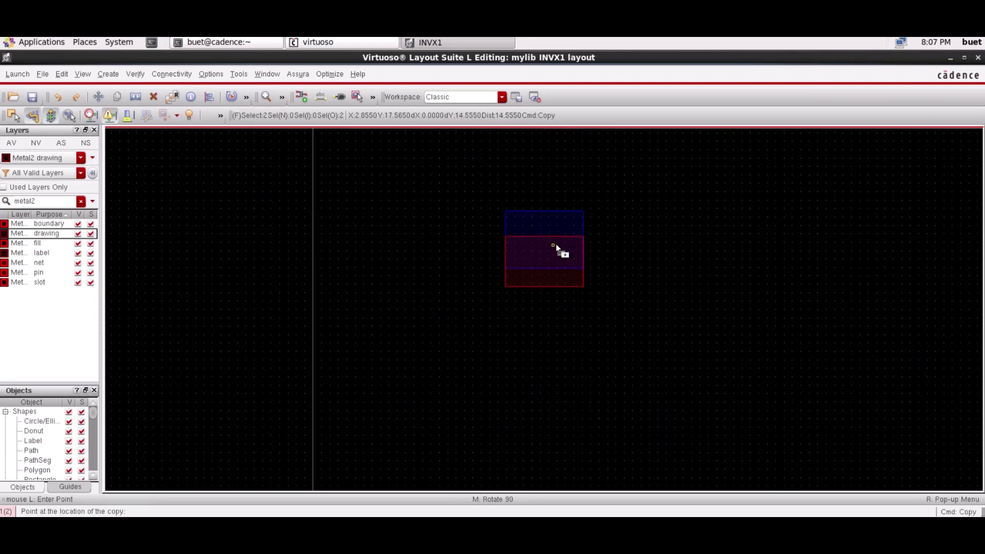
pyautogui.scroll(-4, 559, 251)
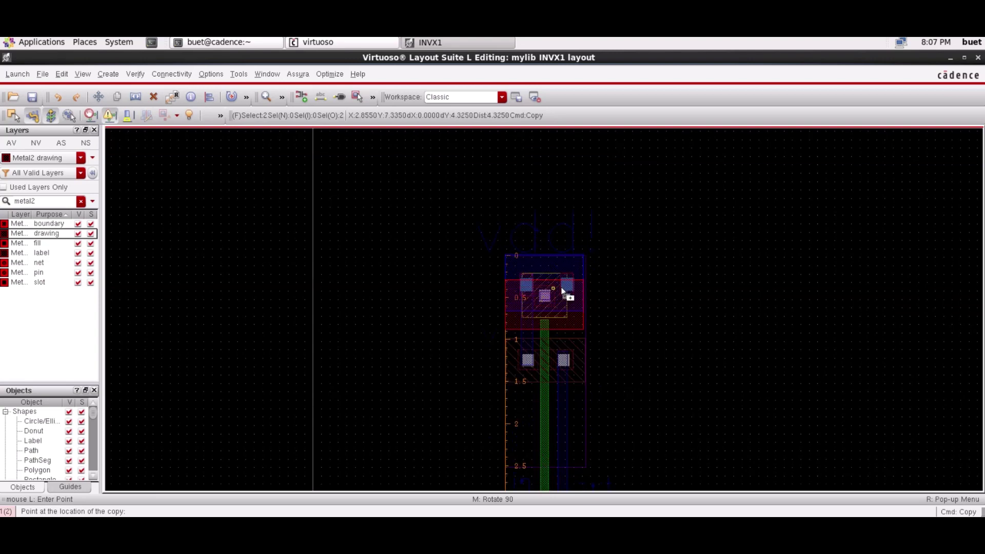
pyautogui.click(561, 282)
pyautogui.click(653, 269)
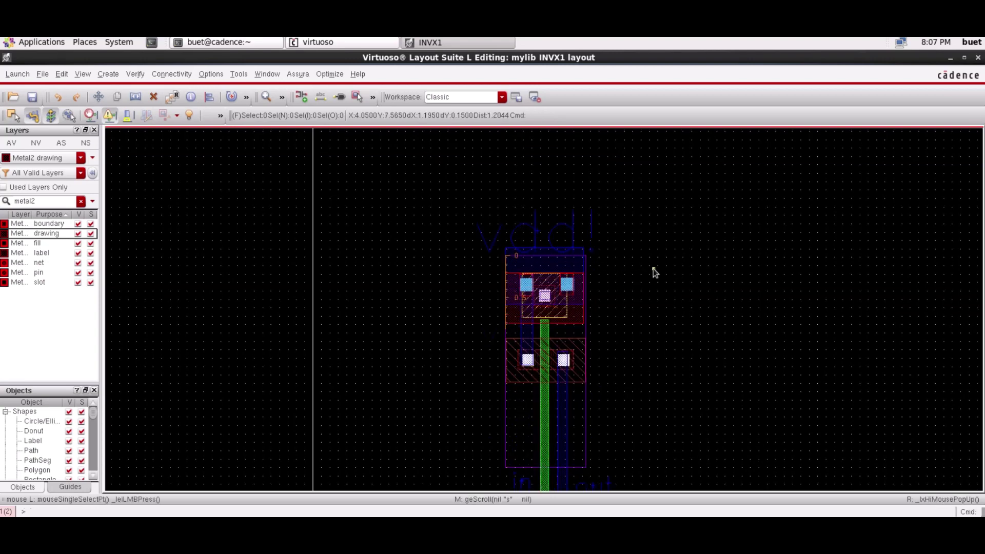
# Step: Delete the long vertical ruler running along the left edge of the inverter cell
pyautogui.press('Down')
pyautogui.press('Down')
pyautogui.press('Down')
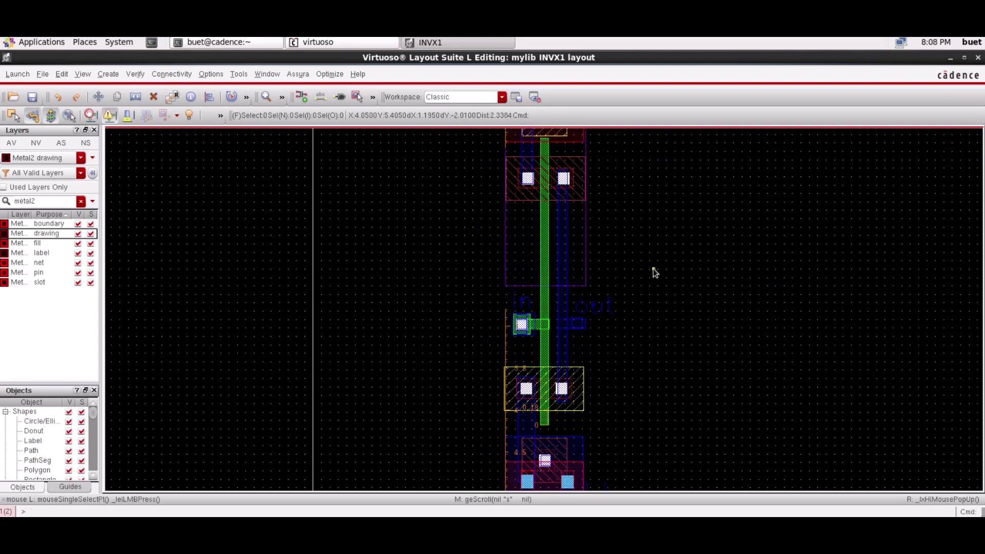
pyautogui.press('Up')
pyautogui.press('Up')
pyautogui.press('Up')
pyautogui.press('Down')
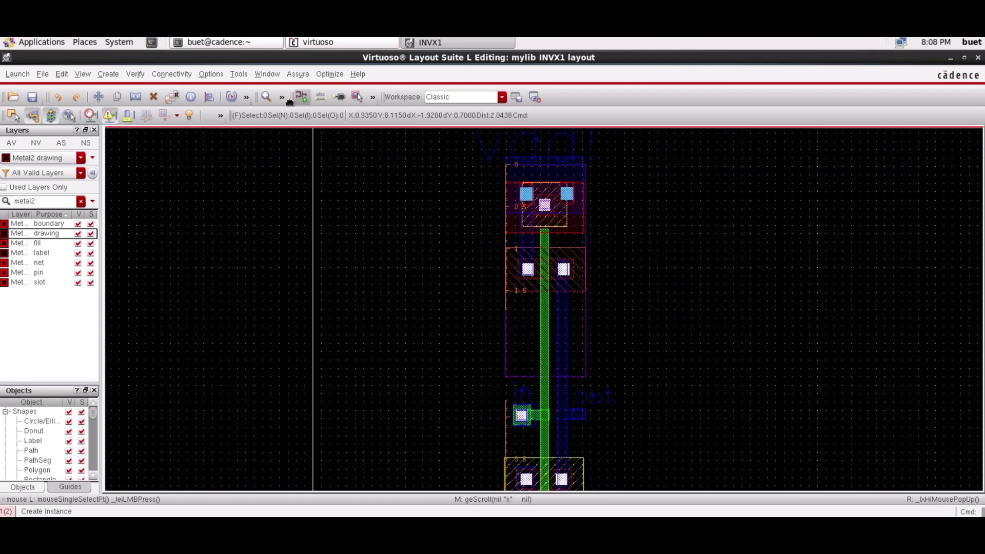
pyautogui.click(266, 97)
pyautogui.press('Down')
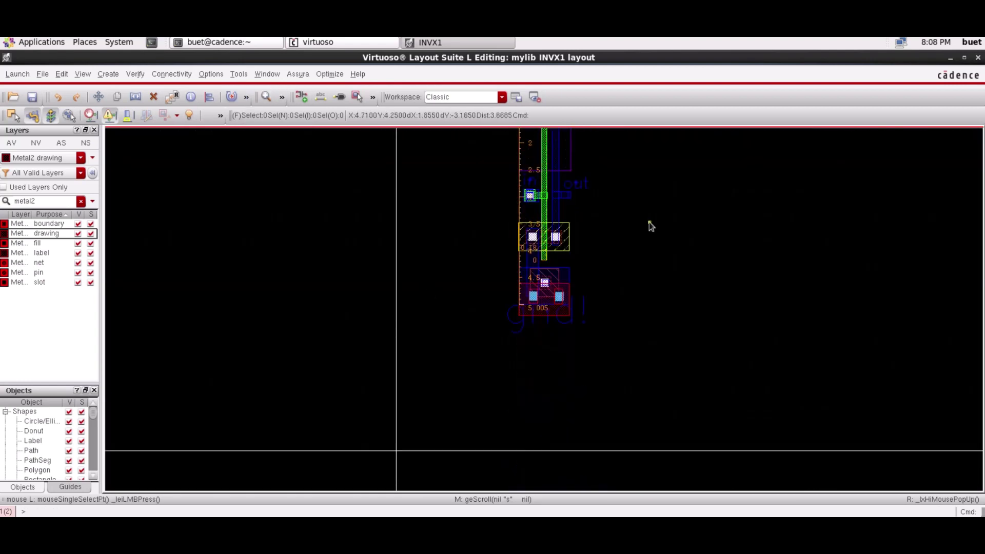
pyautogui.press('Up')
pyautogui.click(517, 264)
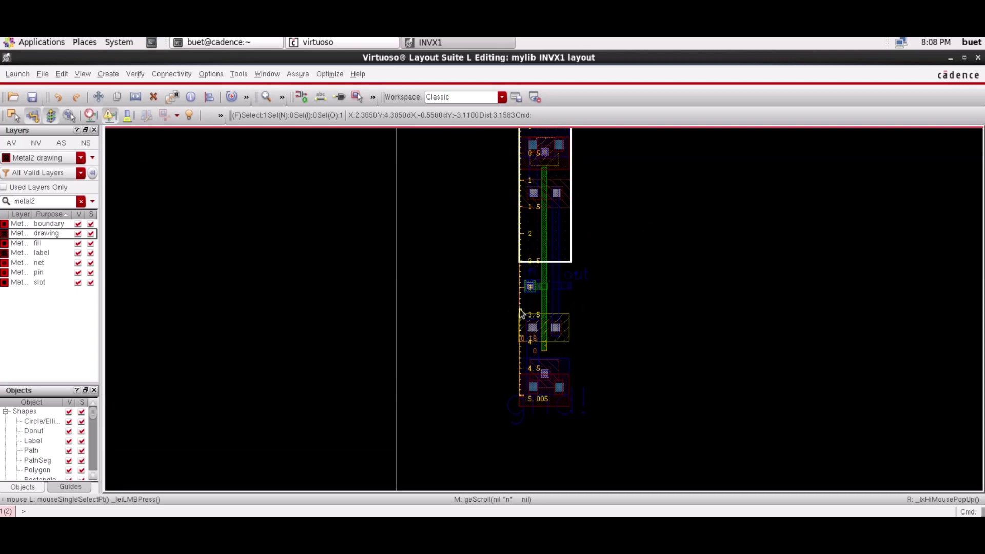
pyautogui.click(679, 292)
# Step: Move the copied Metal2 rectangle aside to the right and lower the copied Metal1 rectangle over the upper body connection
pyautogui.press('Up')
pyautogui.press('Down')
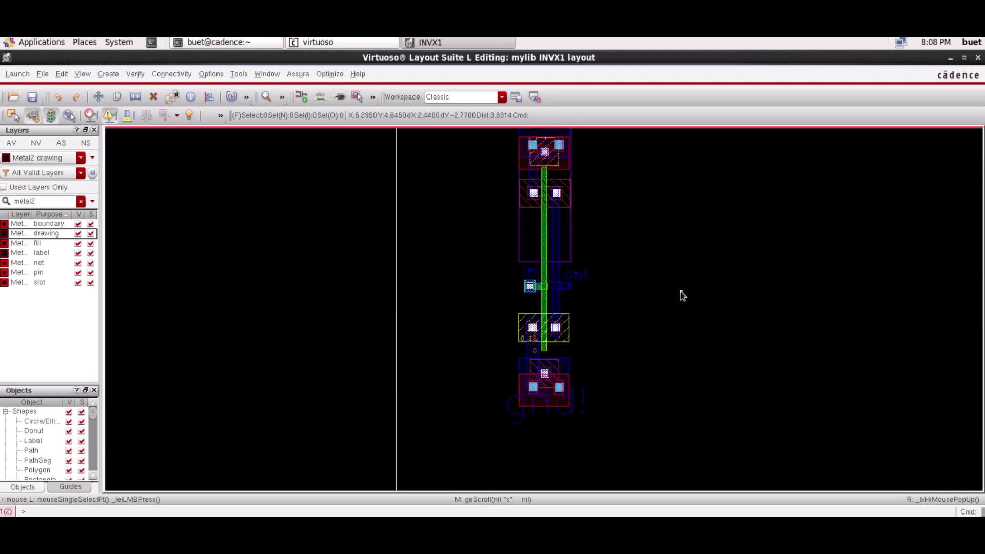
pyautogui.press('Up')
pyautogui.press('Down')
pyautogui.press('Up')
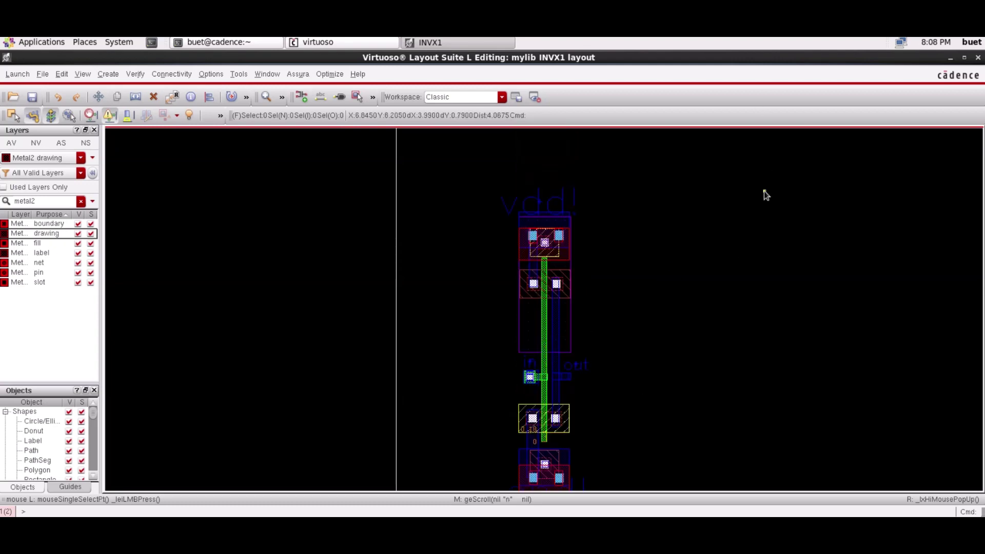
pyautogui.click(282, 98)
pyautogui.click(266, 98)
pyautogui.click(248, 107)
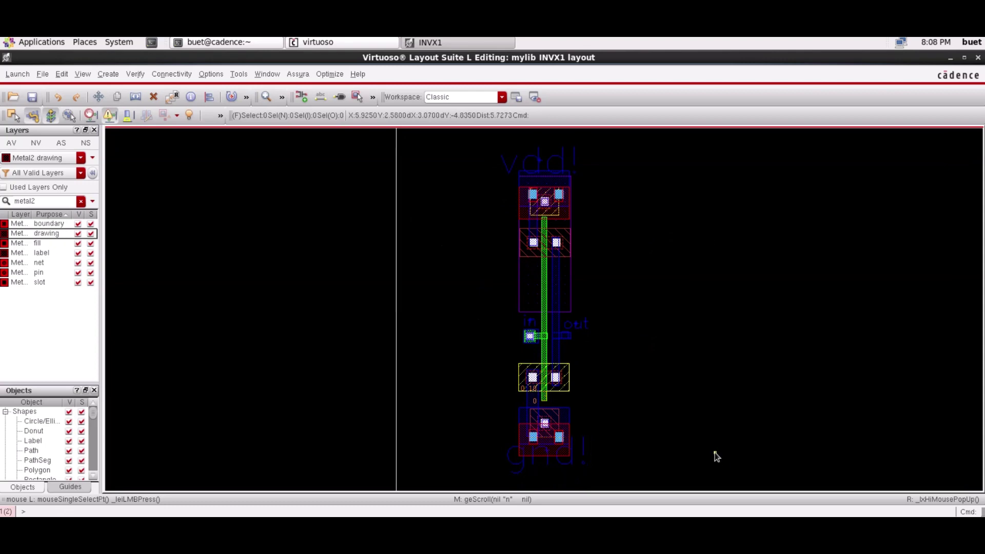
pyautogui.moveTo(522, 216); pyautogui.dragTo(611, 215)
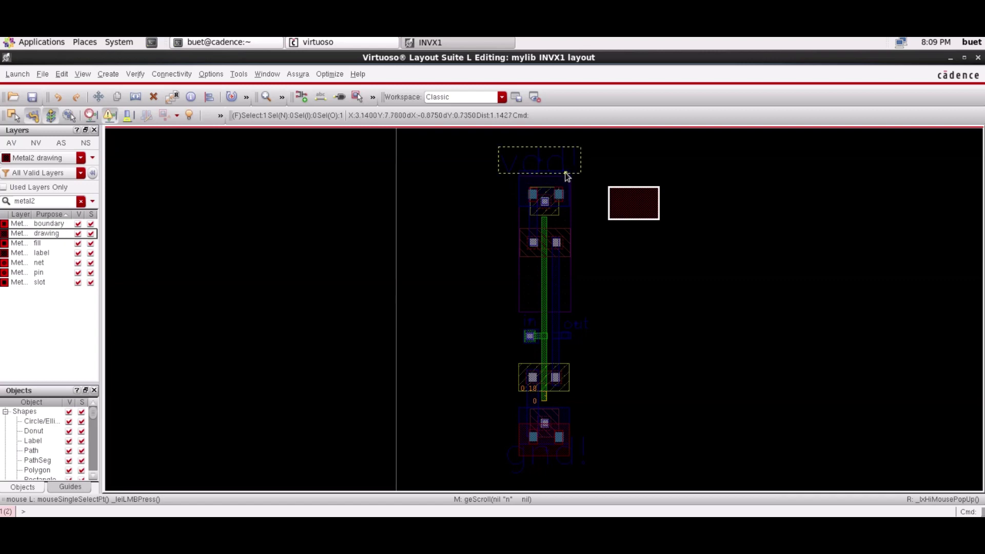
pyautogui.press('m')
pyautogui.moveTo(515, 220); pyautogui.dragTo(516, 216)
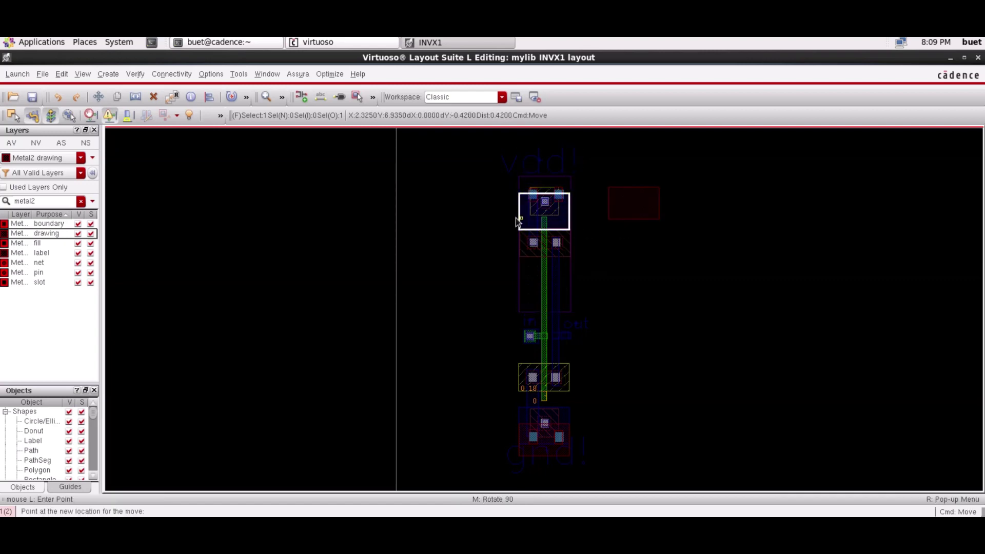
# Step: Move the Metal2 rectangle back over the two upper vias, aligned with the n-well's top and side edges, and clear the remaining ruler
pyautogui.moveTo(642, 205); pyautogui.dragTo(554, 192)
pyautogui.moveTo(627, 198); pyautogui.dragTo(566, 185)
pyautogui.click(540, 183)
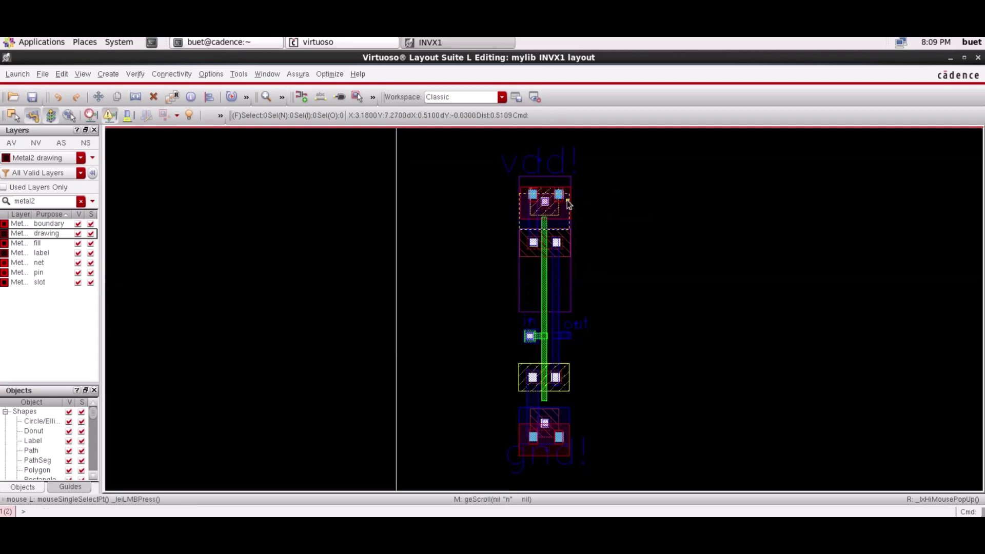
pyautogui.click(568, 198)
pyautogui.click(567, 195)
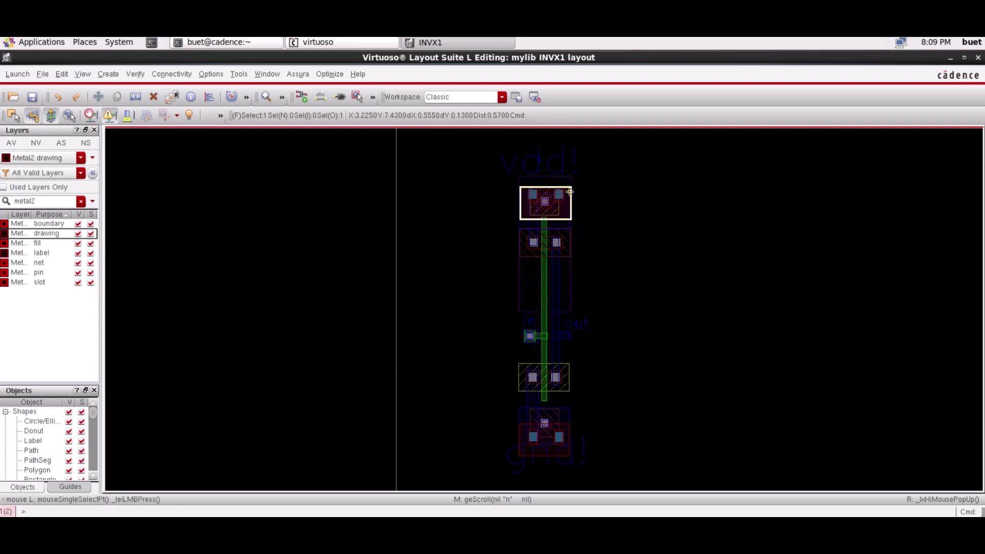
pyautogui.moveTo(570, 191); pyautogui.dragTo(570, 181)
pyautogui.click(616, 215)
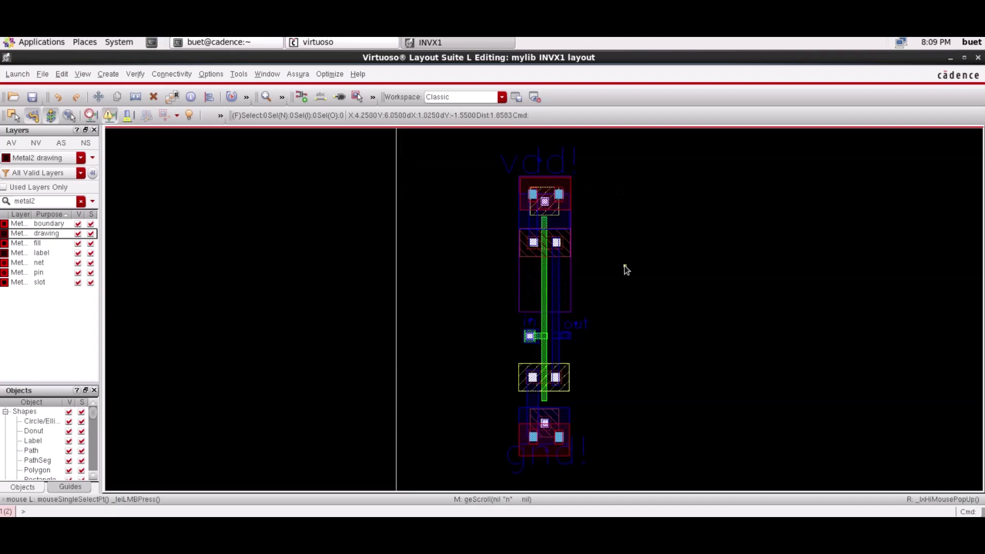